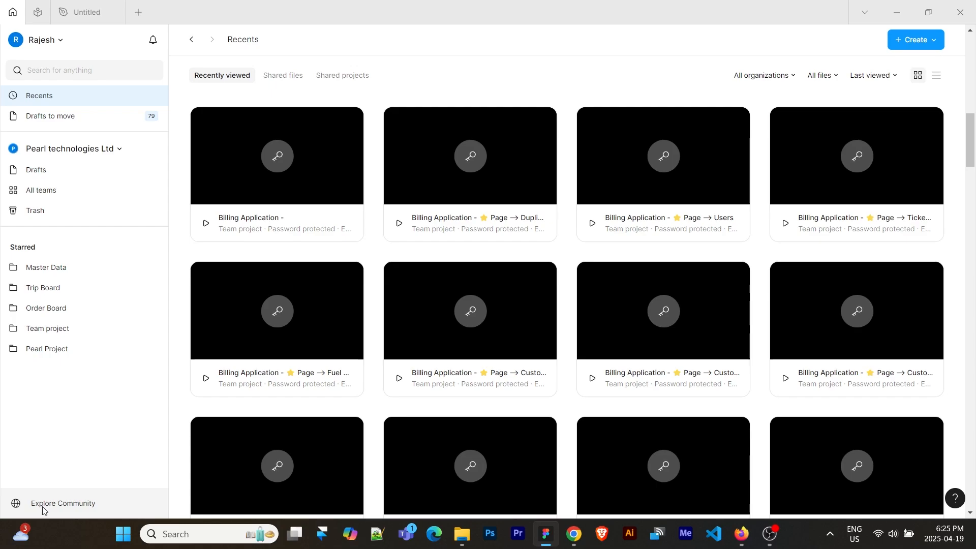
# - Open the Figma Community and browse the full list of design tool plugins
pyautogui.click(84, 506)
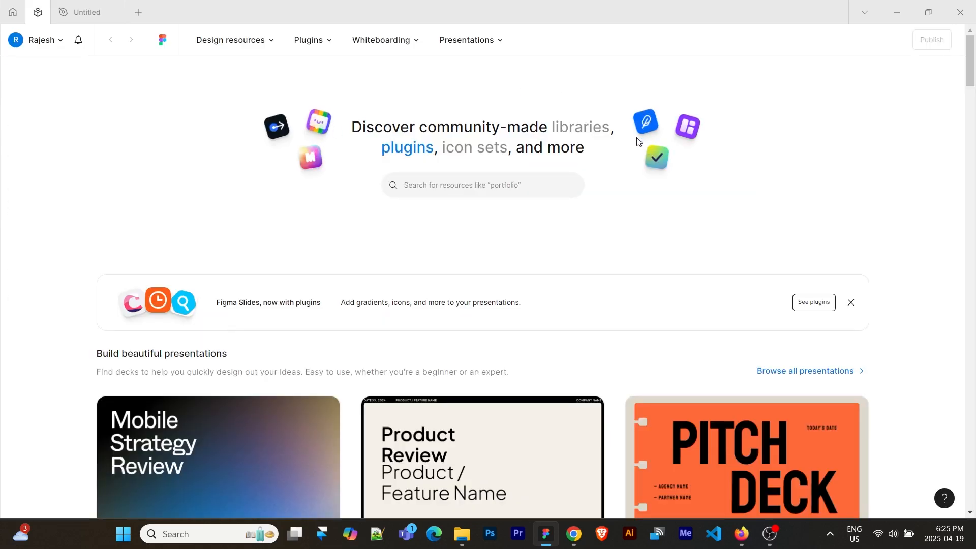
pyautogui.moveTo(323, 40)
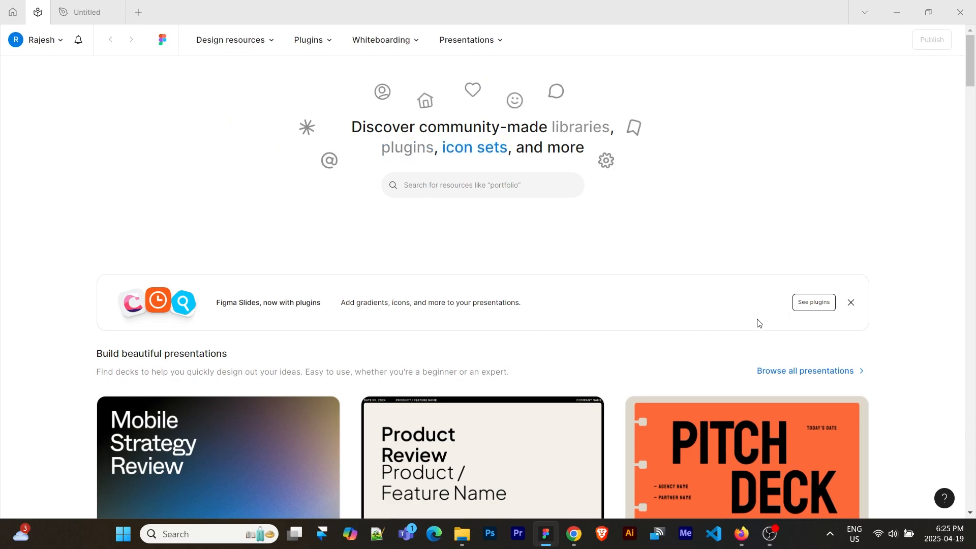
pyautogui.scroll(-13, 754, 320)
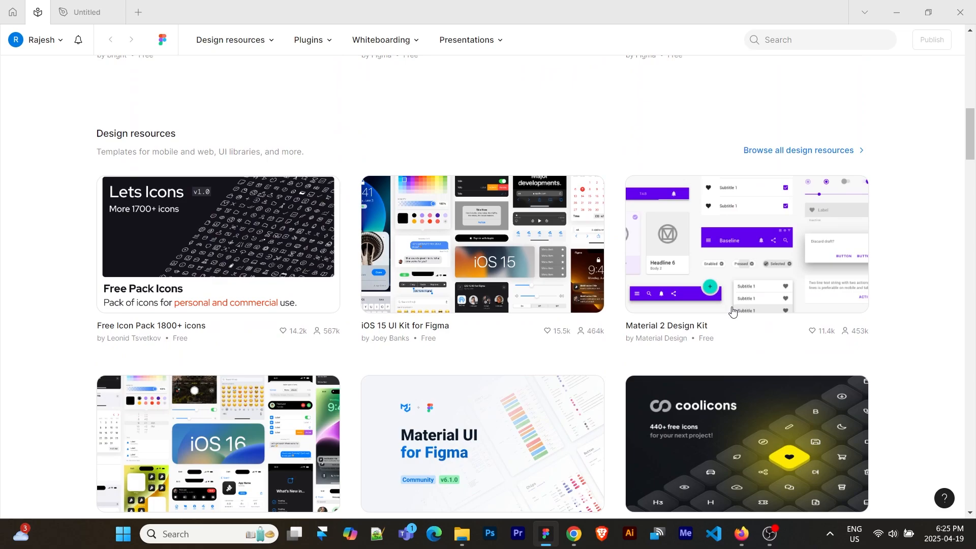
pyautogui.scroll(-8, 733, 311)
pyautogui.scroll(-2, 600, 231)
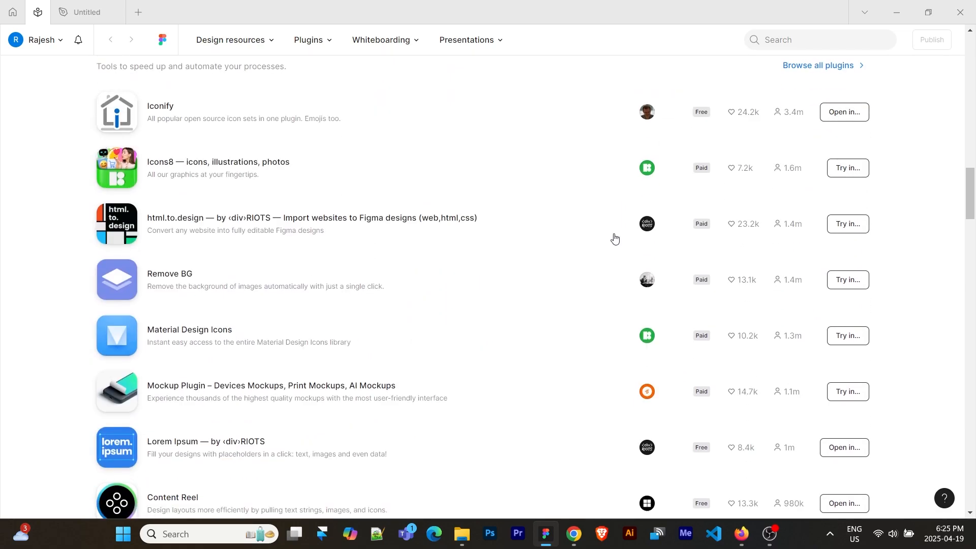
pyautogui.scroll(1, 712, 214)
pyautogui.click(836, 130)
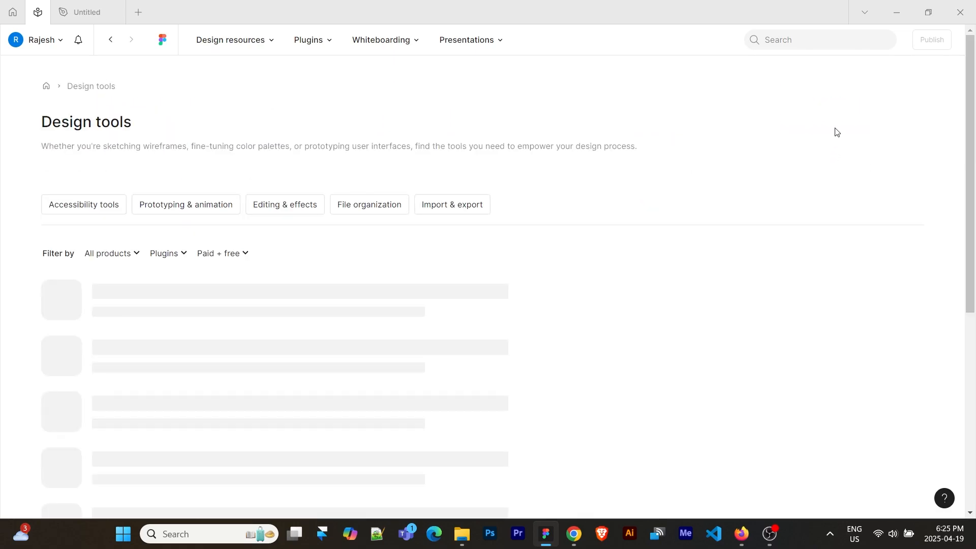
pyautogui.scroll(-15, 231, 229)
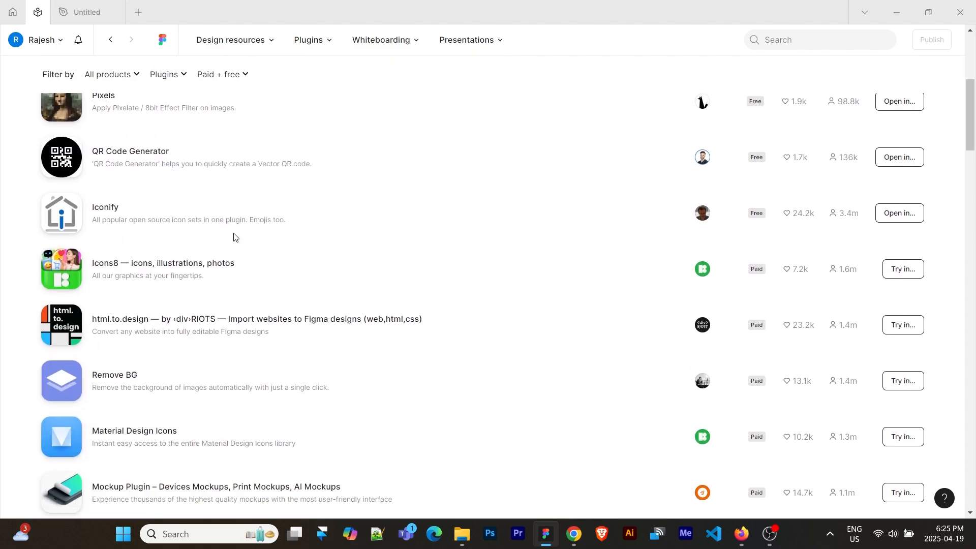
pyautogui.scroll(15, 236, 239)
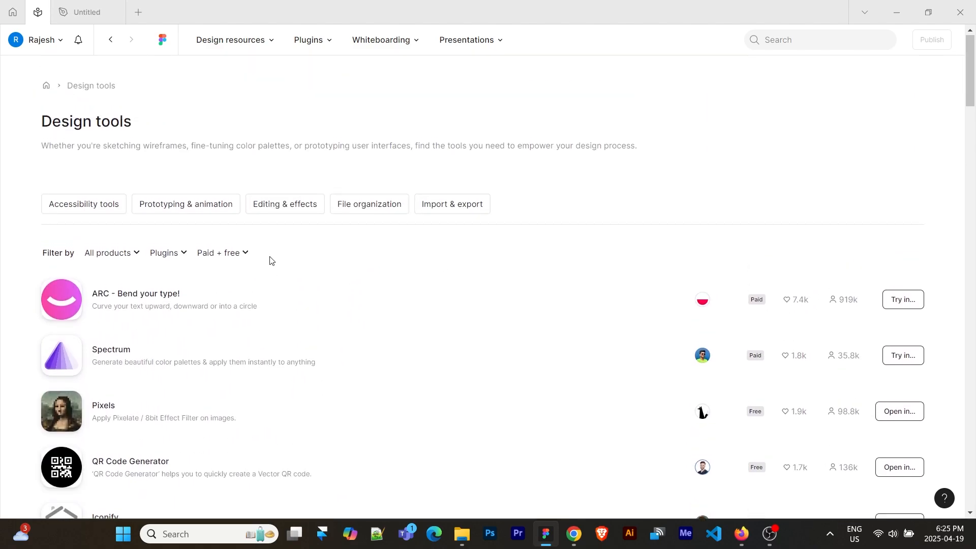
# - Look through the Accessibility tools category and the product, resource and price filter options for Design tools
pyautogui.click(91, 210)
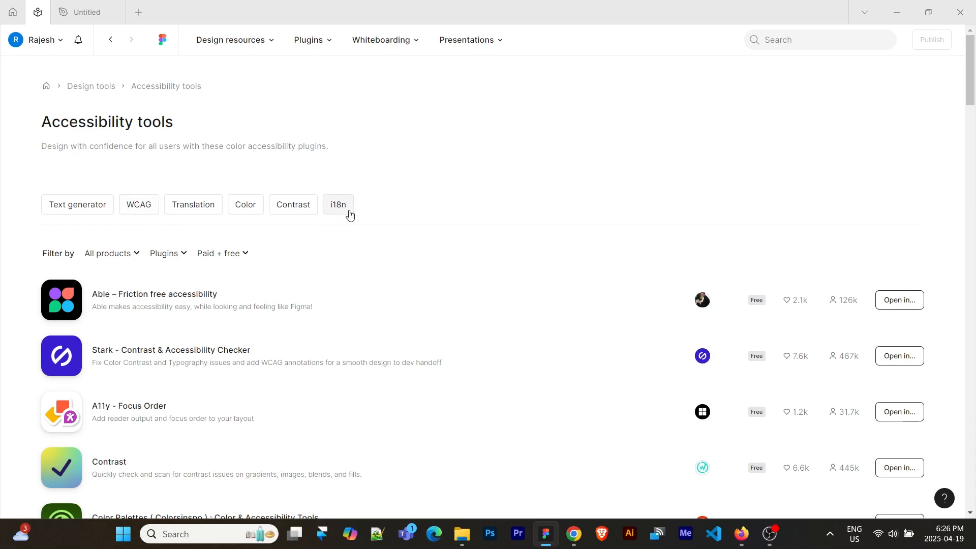
pyautogui.click(91, 87)
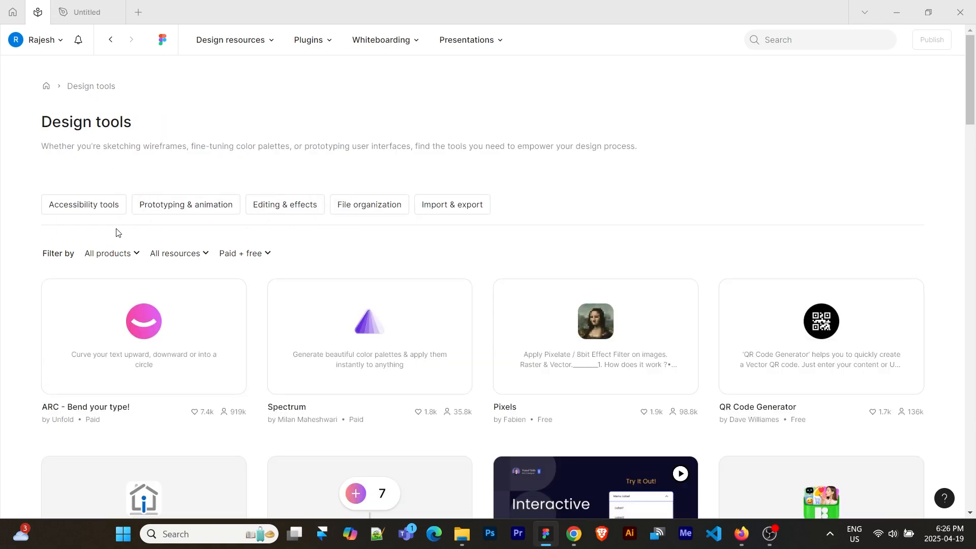
pyautogui.click(113, 256)
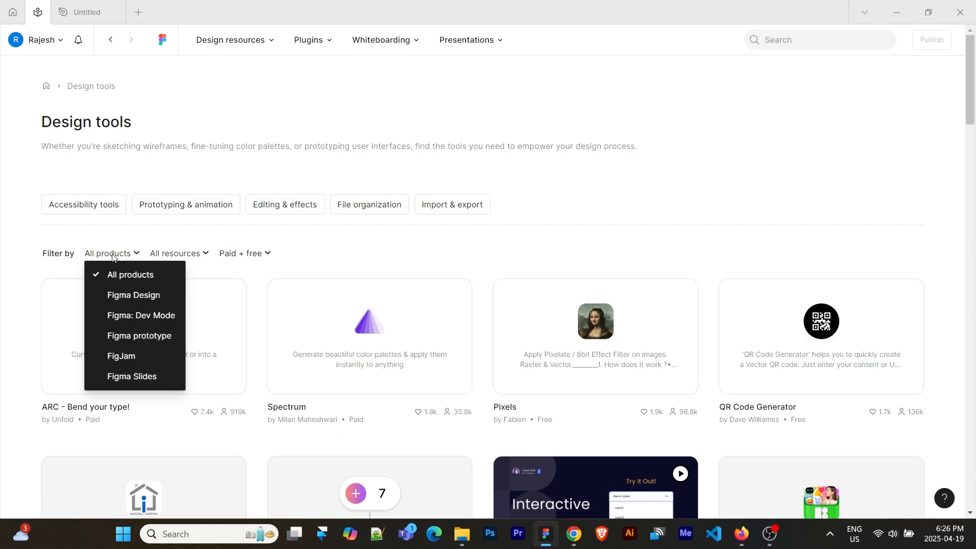
pyautogui.click(196, 260)
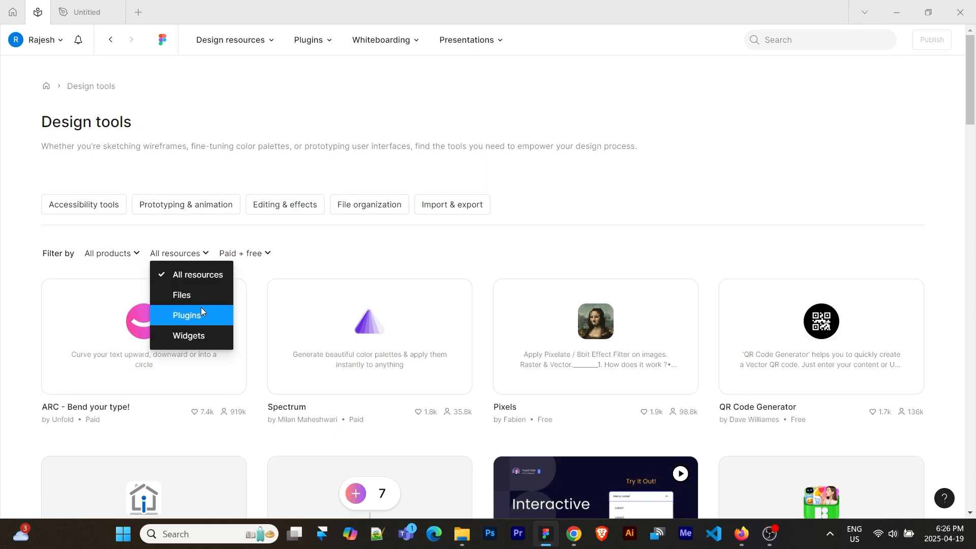
pyautogui.click(257, 254)
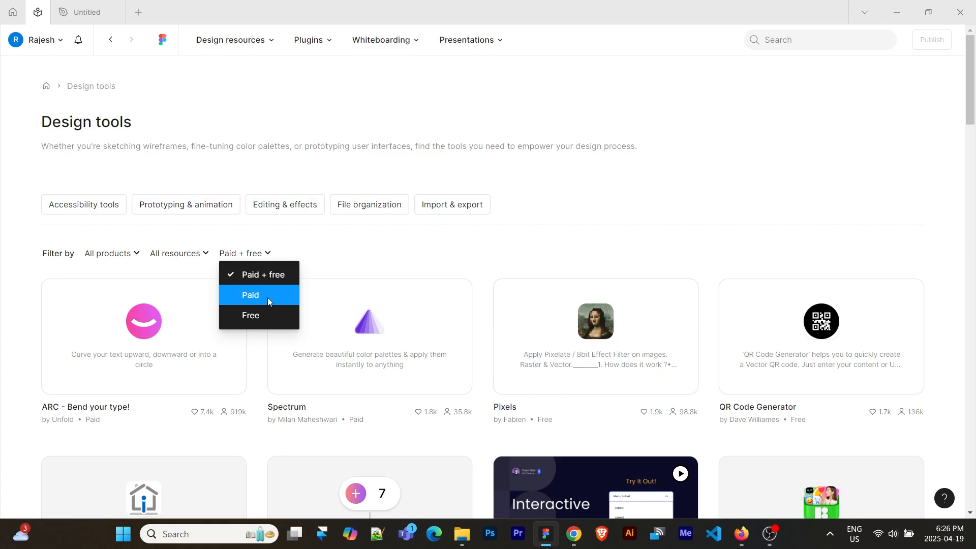
pyautogui.click(336, 256)
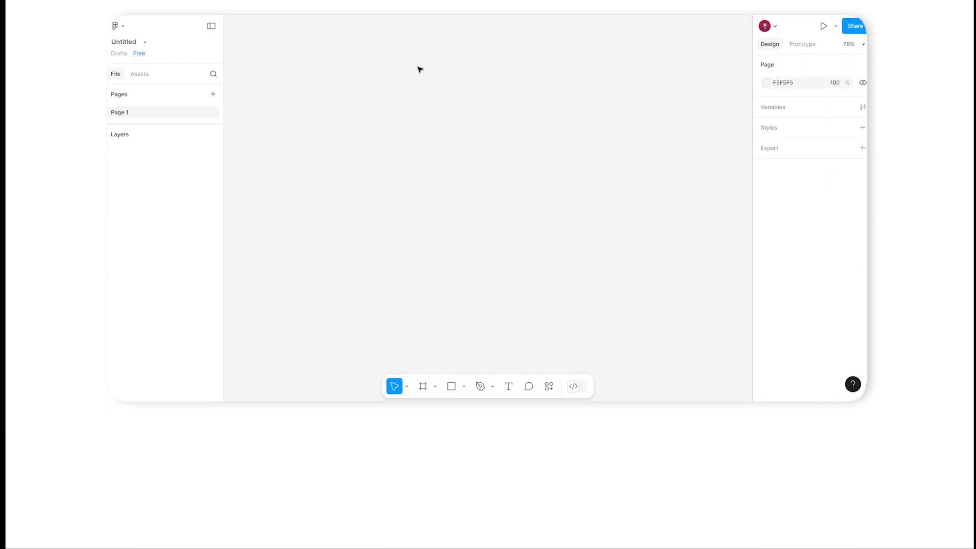
# - In the untitled design file, search the plugins for "landify" and run Landify — Landing Page Generator
pyautogui.rightClick(419, 70)
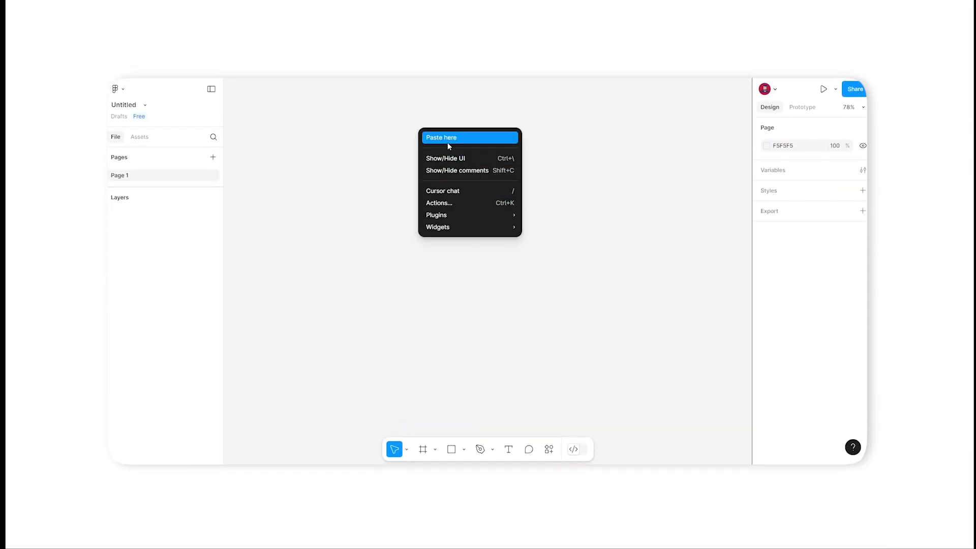
pyautogui.moveTo(463, 215)
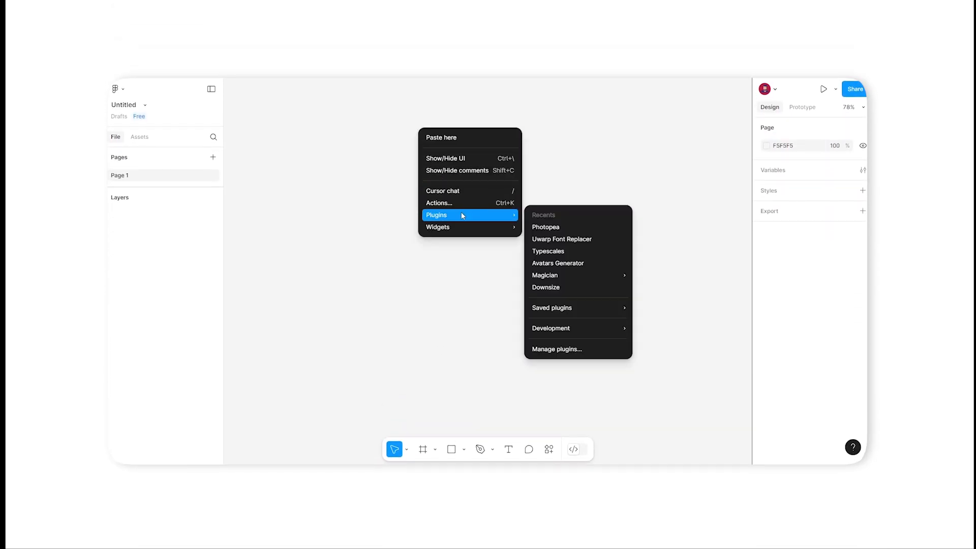
pyautogui.click(570, 349)
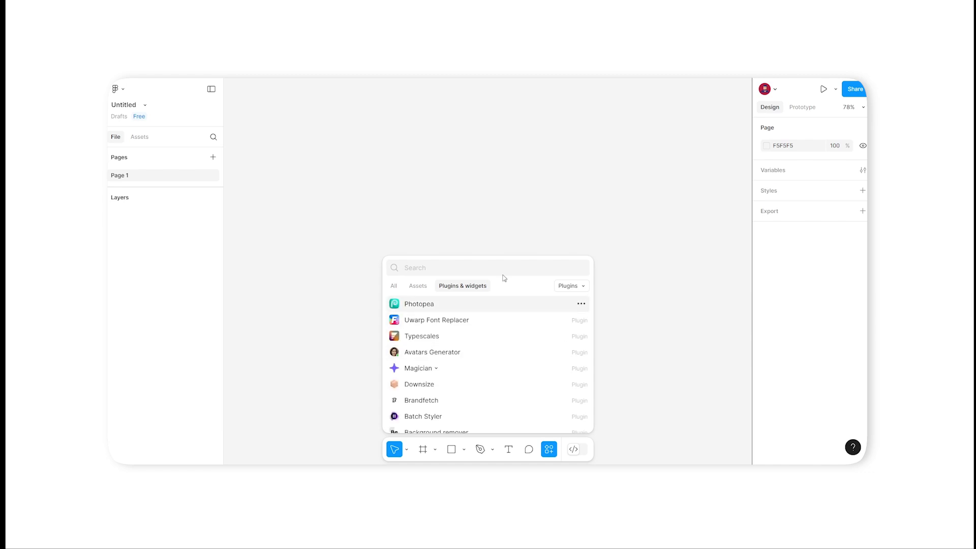
pyautogui.write('landify')
pyautogui.click(508, 326)
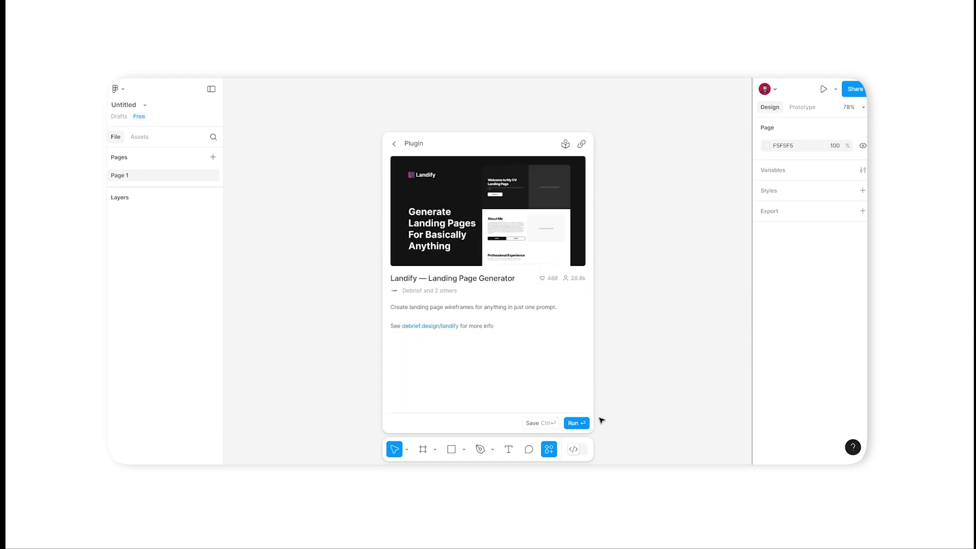
pyautogui.click(581, 424)
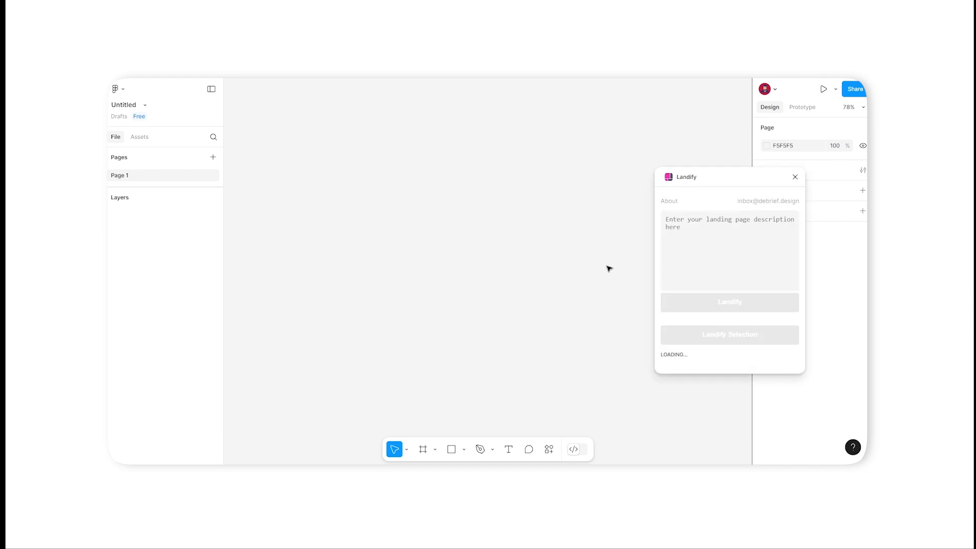
# - Generate a page in Landify from the description "Create a landing page of Logistics Business" and close the plugin
pyautogui.click(692, 225)
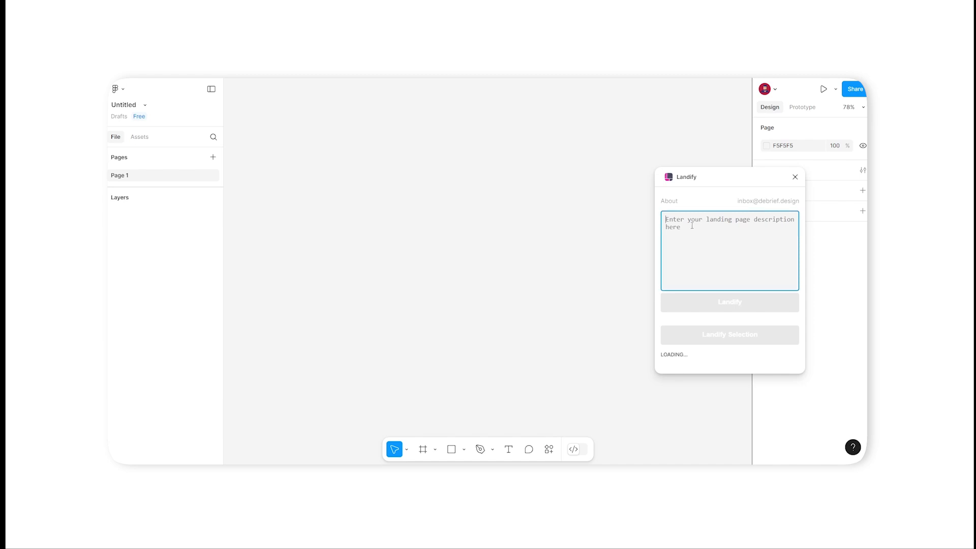
pyautogui.write('Create a')
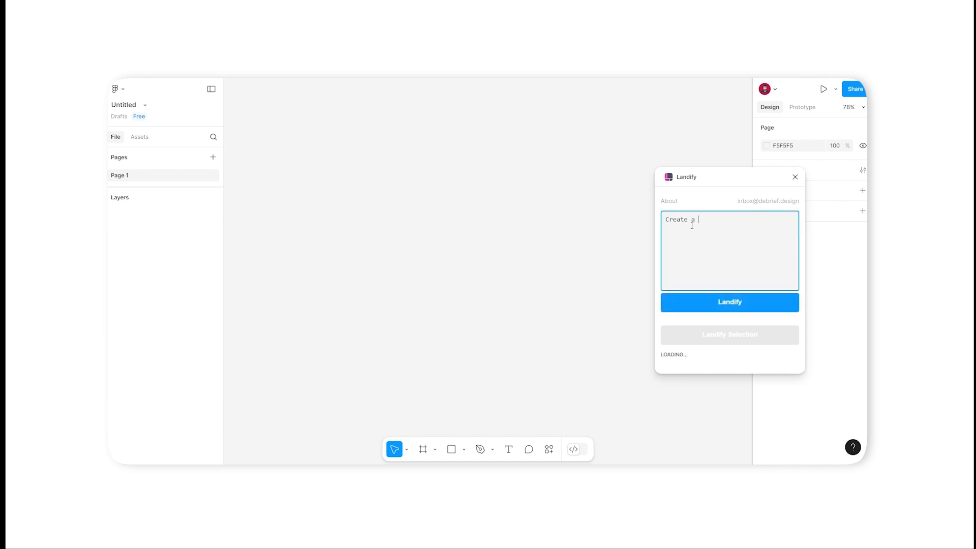
pyautogui.write(' landing page of Logistics Business')
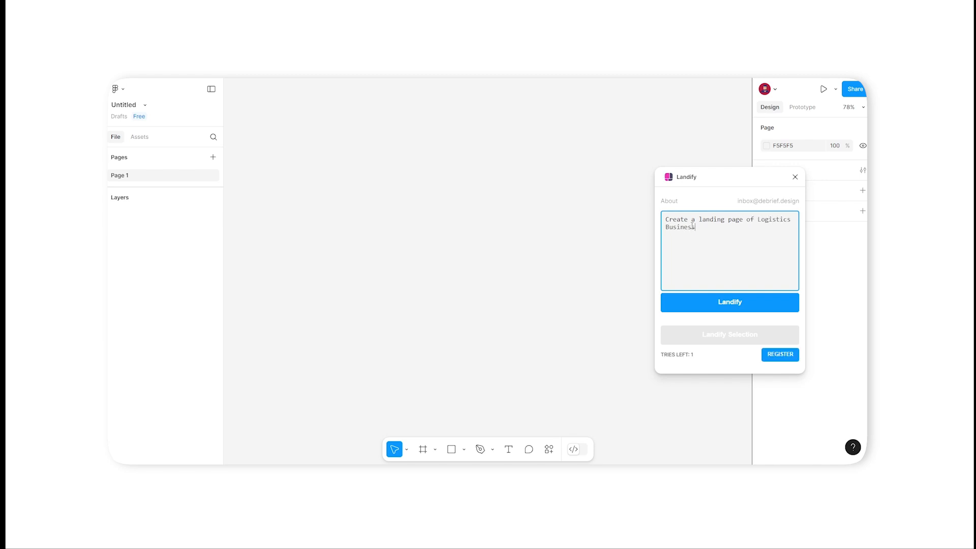
pyautogui.click(729, 303)
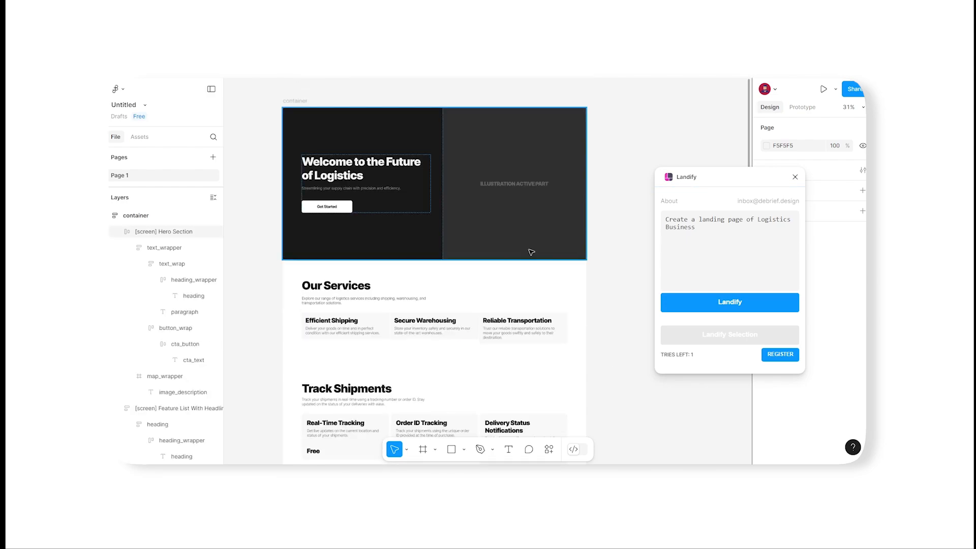
pyautogui.moveTo(714, 179); pyautogui.dragTo(781, 220)
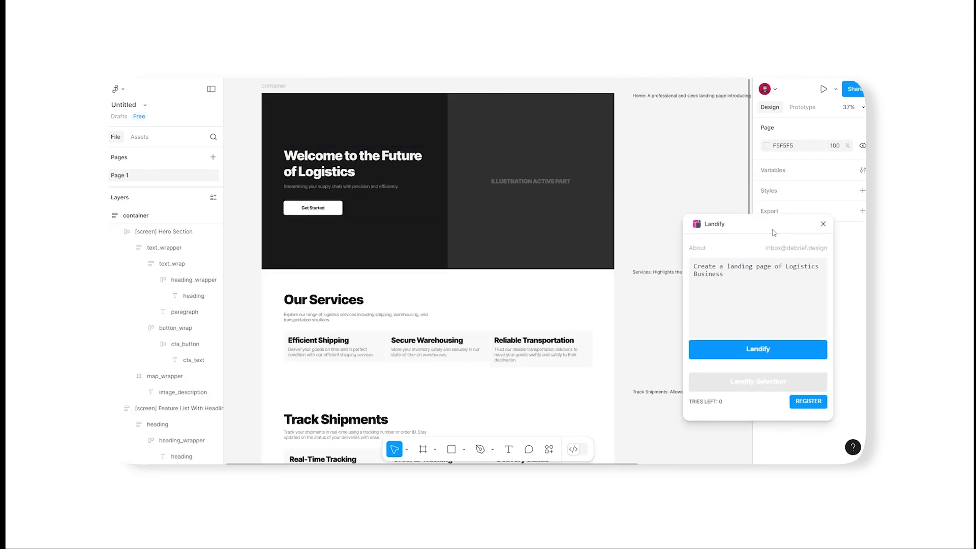
pyautogui.click(824, 225)
# - Examine the generated landing page's sections from hero to contact form, along with the text descriptions beside them
pyautogui.scroll(-3, 465, 264)
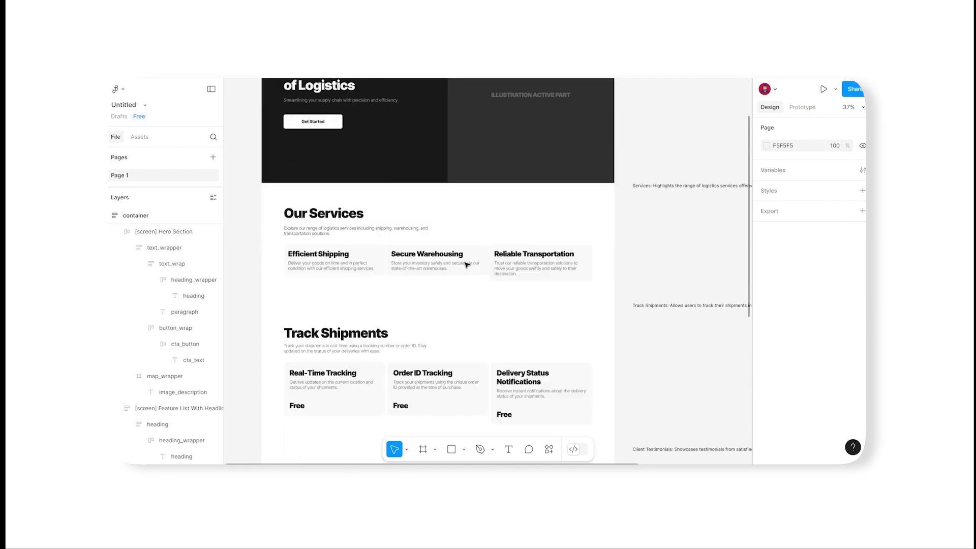
pyautogui.click(407, 264)
pyautogui.scroll(-1, 407, 275)
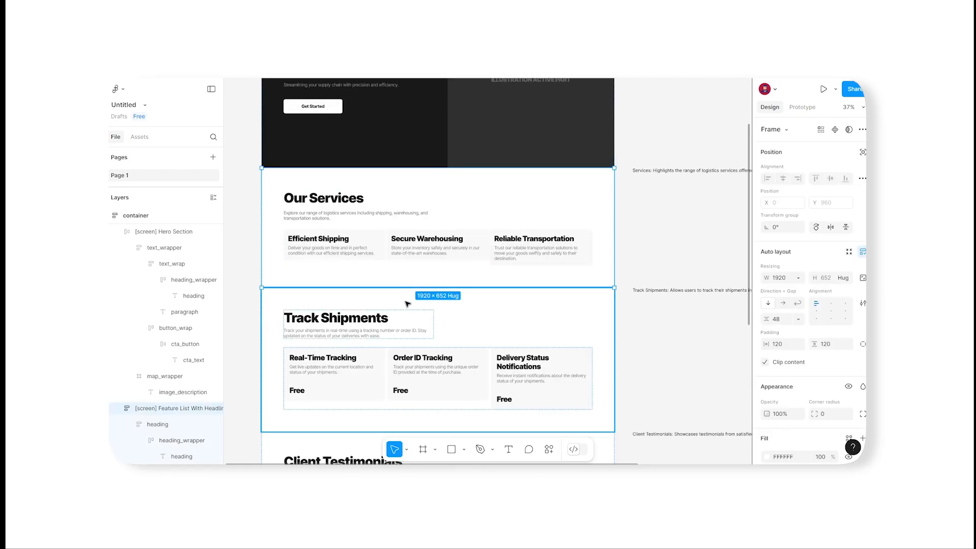
pyautogui.click(407, 303)
pyautogui.scroll(-5, 407, 303)
pyautogui.click(407, 303)
pyautogui.scroll(-3, 407, 303)
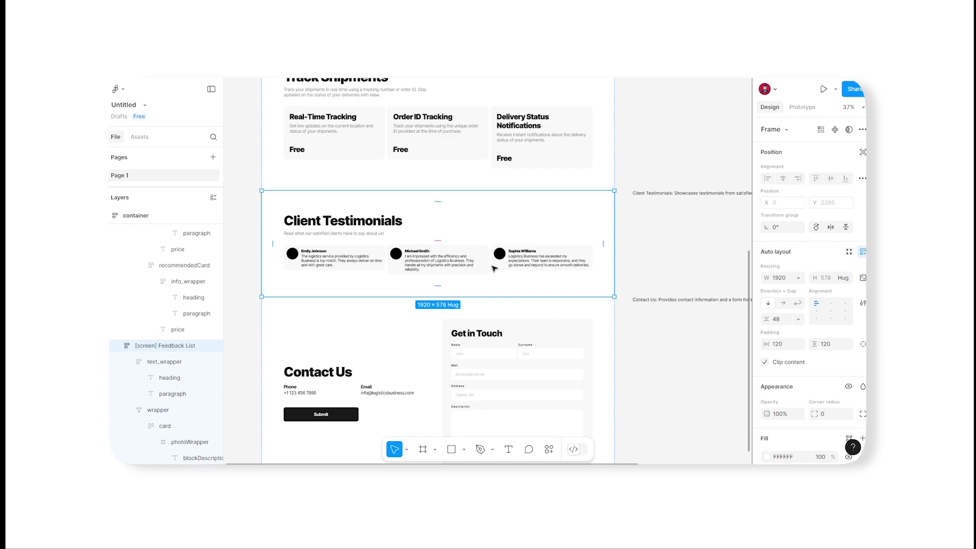
pyautogui.click(495, 278)
pyautogui.scroll(-3, 407, 308)
pyautogui.scroll(2, 607, 304)
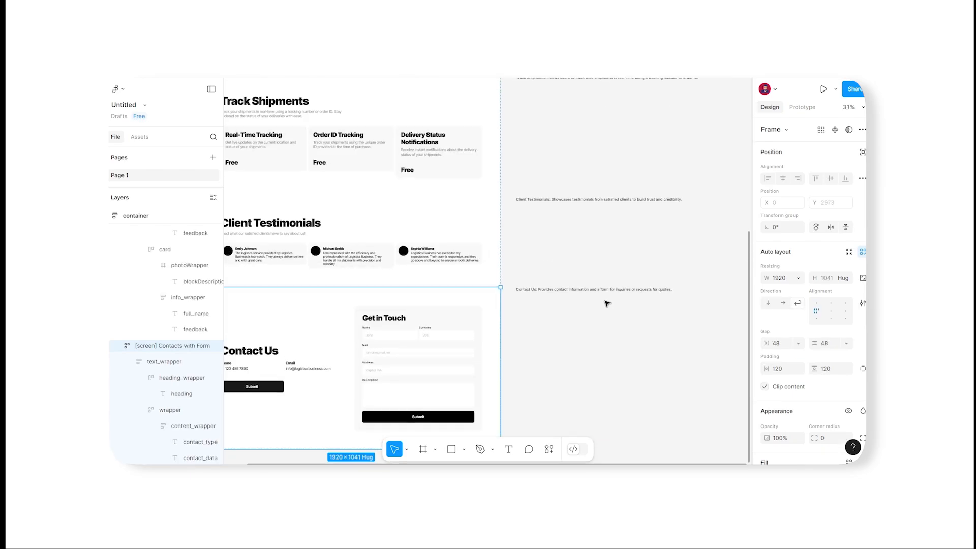
pyautogui.scroll(2, 631, 279)
pyautogui.scroll(4, 631, 278)
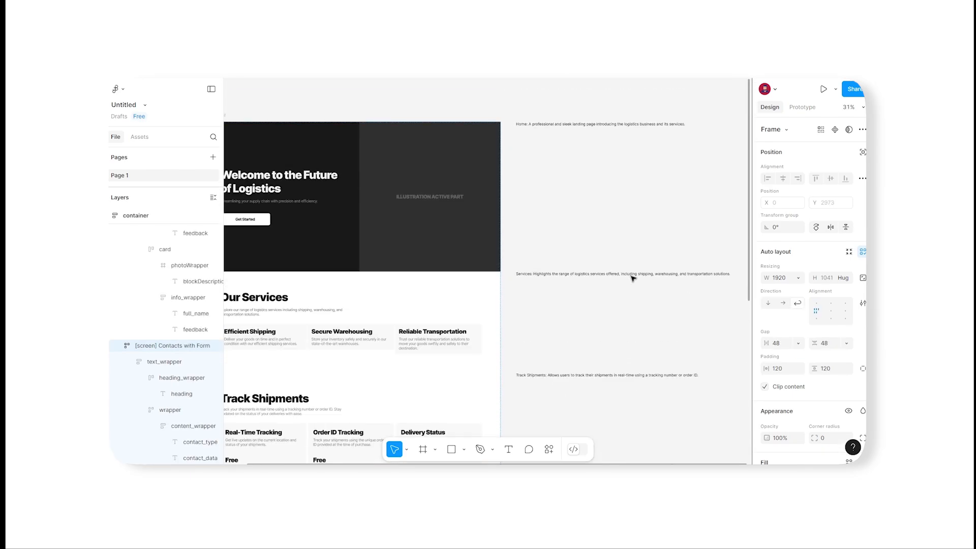
pyautogui.scroll(-2, 678, 148)
pyautogui.scroll(2, 313, 199)
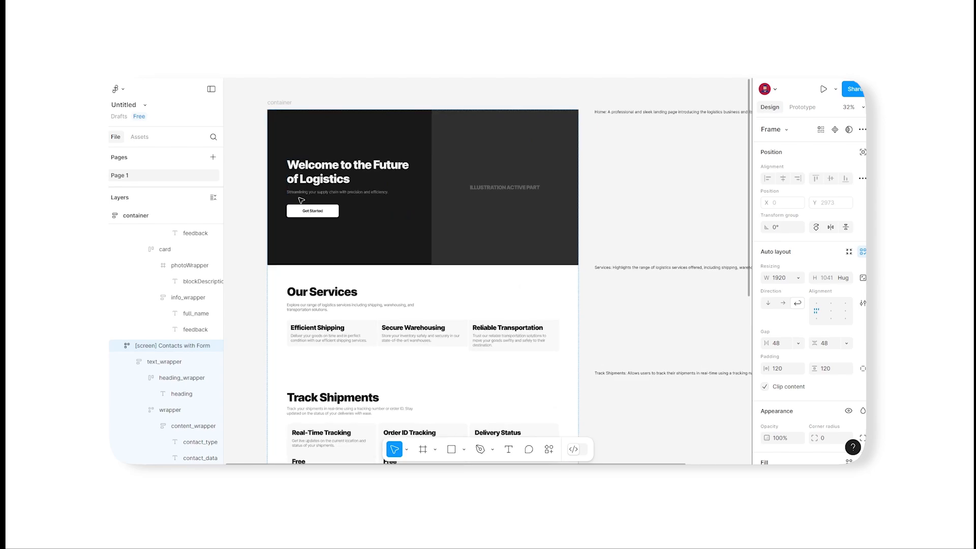
pyautogui.scroll(-2, 526, 207)
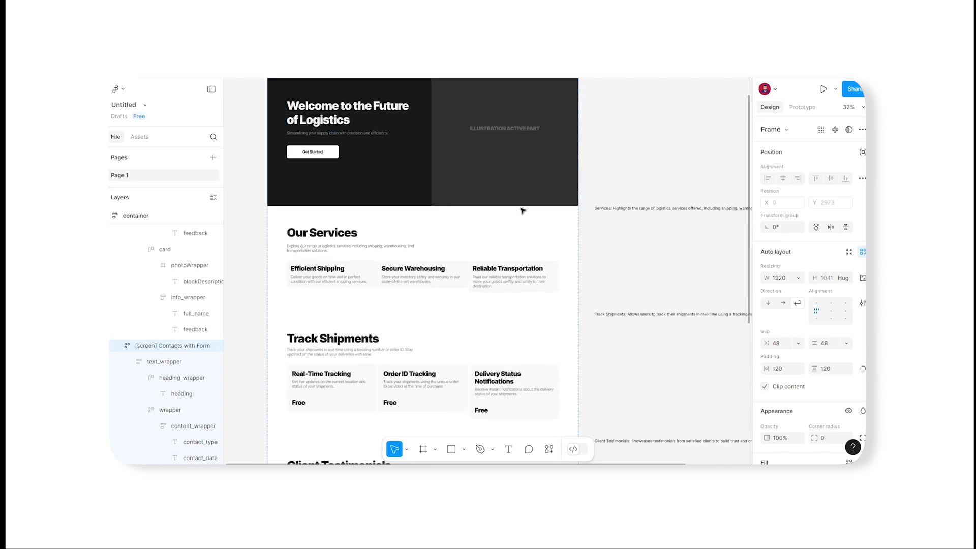
pyautogui.scroll(-9, 523, 211)
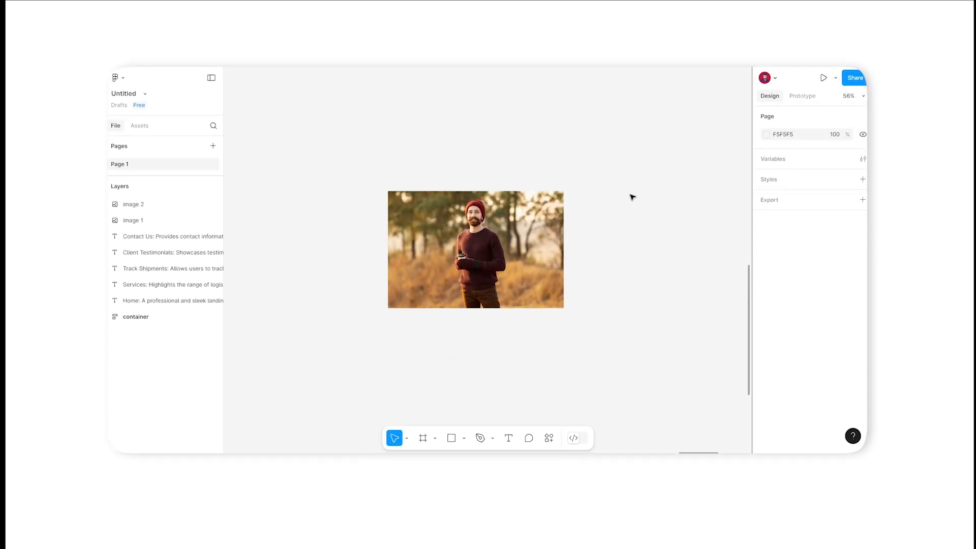
# - Remove the background from the photo of the man in the red beanie with the Icons8 Background Remover plugin
pyautogui.click(538, 239)
pyautogui.click(418, 263)
pyautogui.rightClick(527, 247)
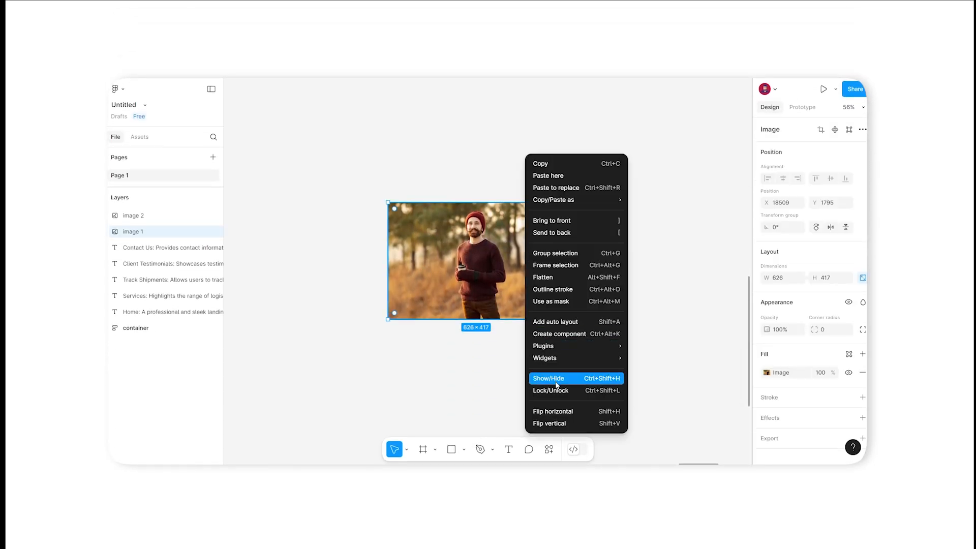
pyautogui.moveTo(564, 349)
pyautogui.click(676, 348)
pyautogui.write('icons')
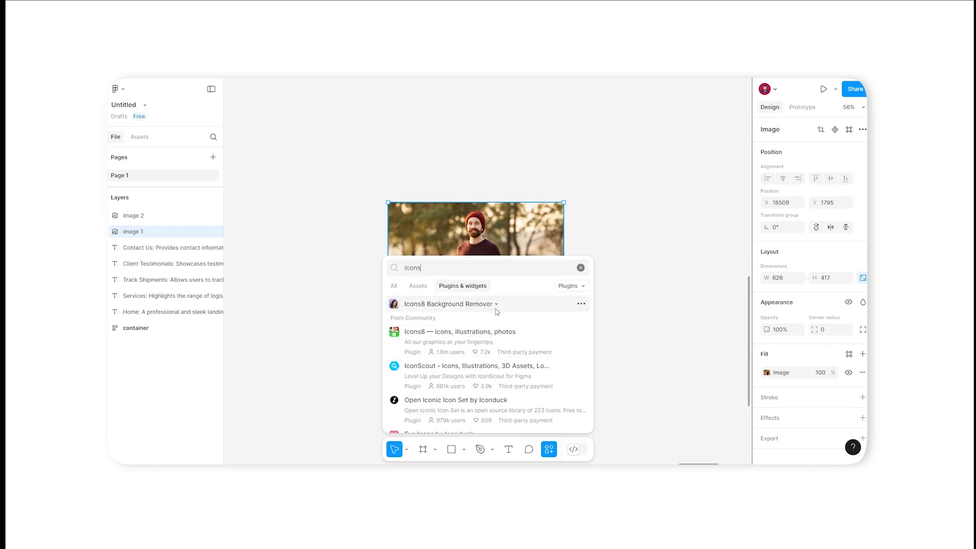
pyautogui.click(480, 305)
pyautogui.click(478, 319)
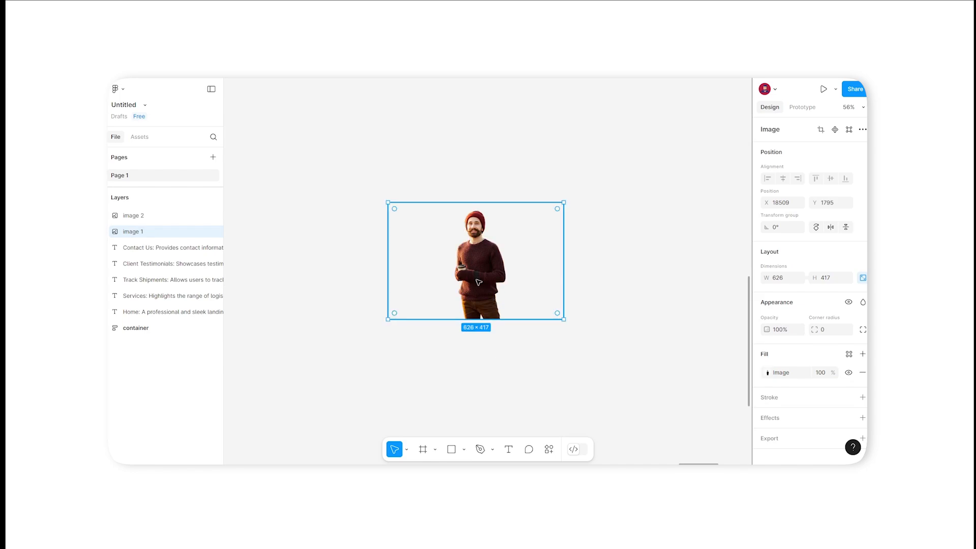
pyautogui.scroll(4, 477, 280)
pyautogui.scroll(-1, 477, 282)
pyautogui.click(621, 218)
pyautogui.scroll(-4, 497, 269)
pyautogui.scroll(-2, 573, 277)
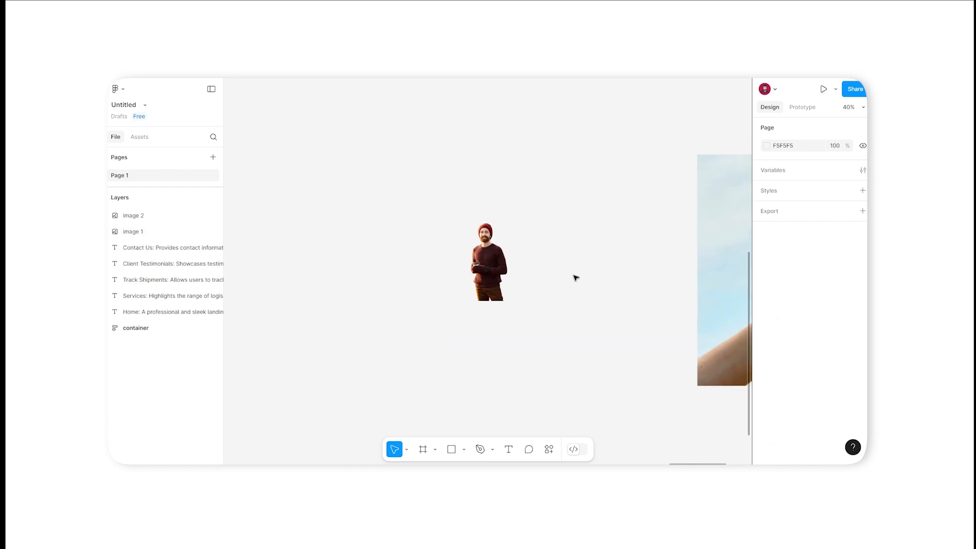
# - Remove the background from the photo of the hand holding the teal bottle with Icons8 Background Remover
pyautogui.hscroll(10, 569, 281)
pyautogui.keyDown('ctrl'); pyautogui.scroll(2, 616, 257); pyautogui.keyUp('ctrl')
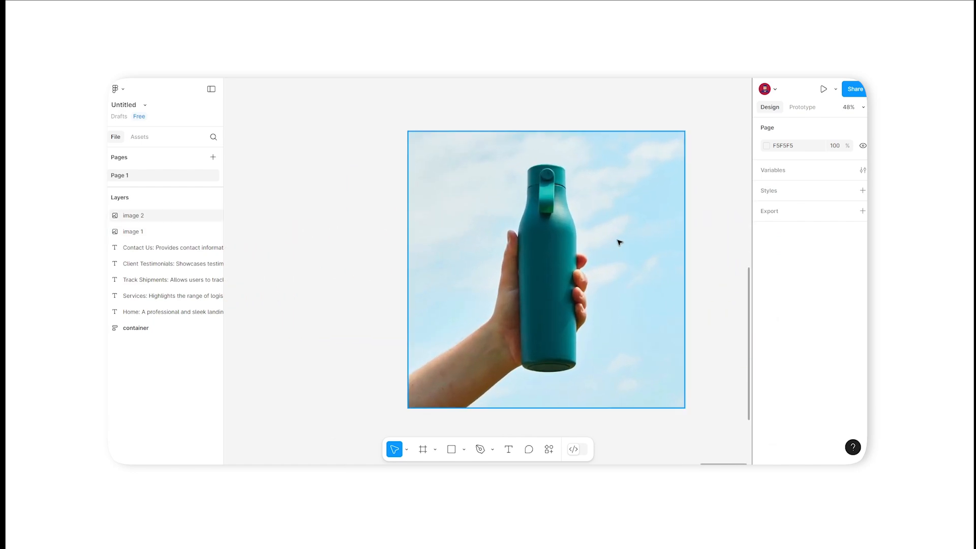
pyautogui.hscroll(2, 611, 242)
pyautogui.click(605, 242)
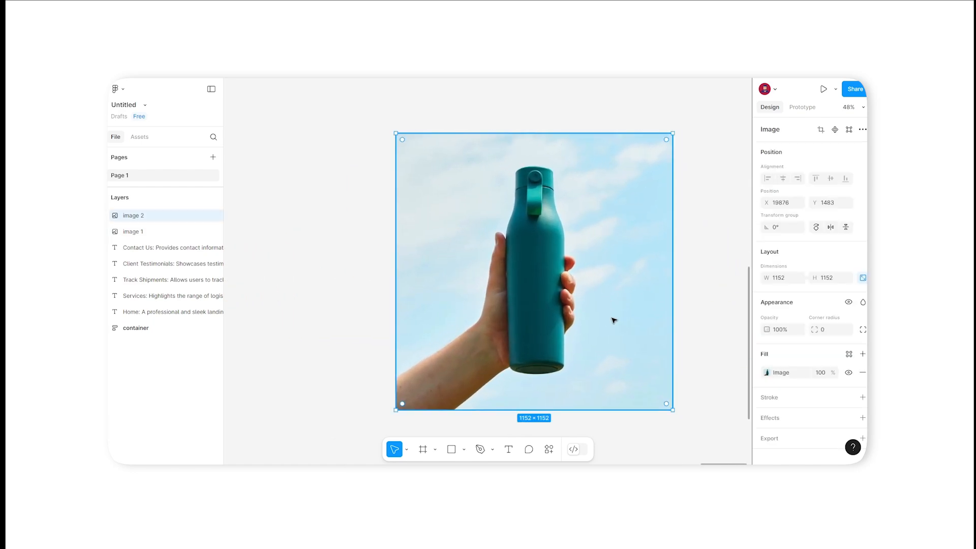
pyautogui.rightClick(624, 228)
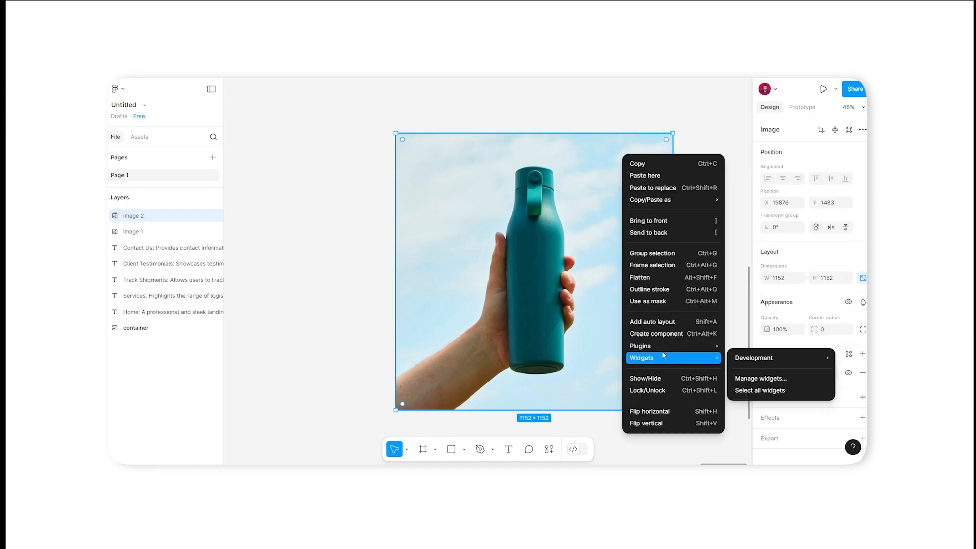
pyautogui.moveTo(677, 351)
pyautogui.moveTo(743, 205)
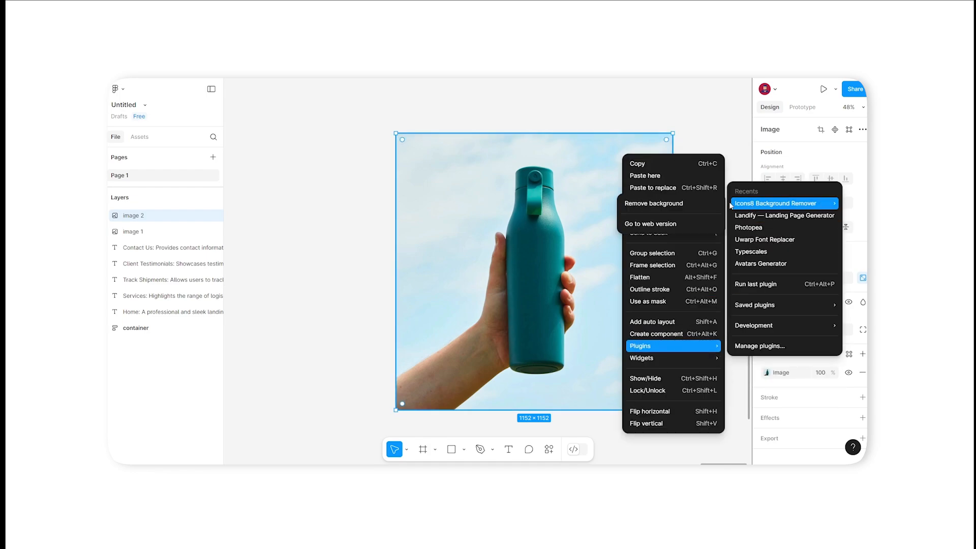
pyautogui.click(700, 206)
pyautogui.click(693, 214)
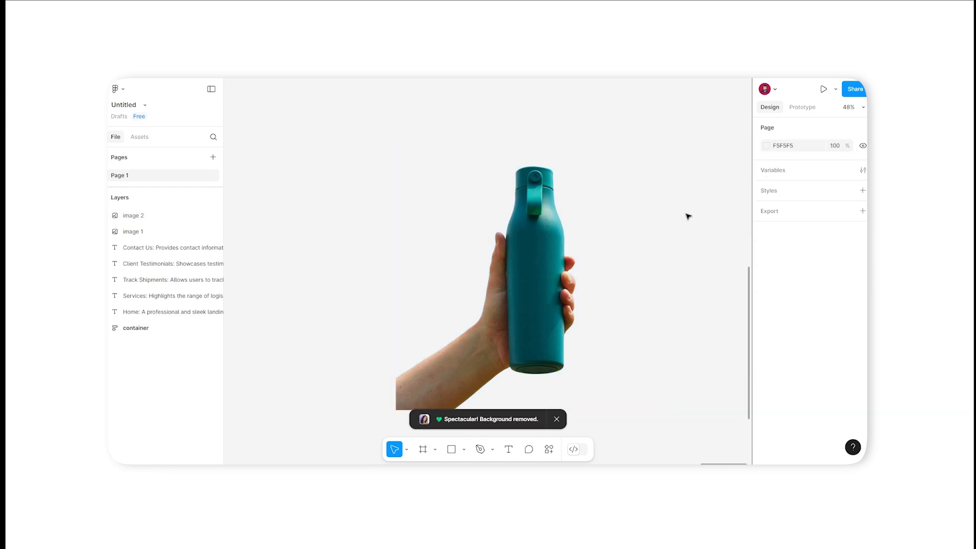
pyautogui.scroll(-2, 645, 257)
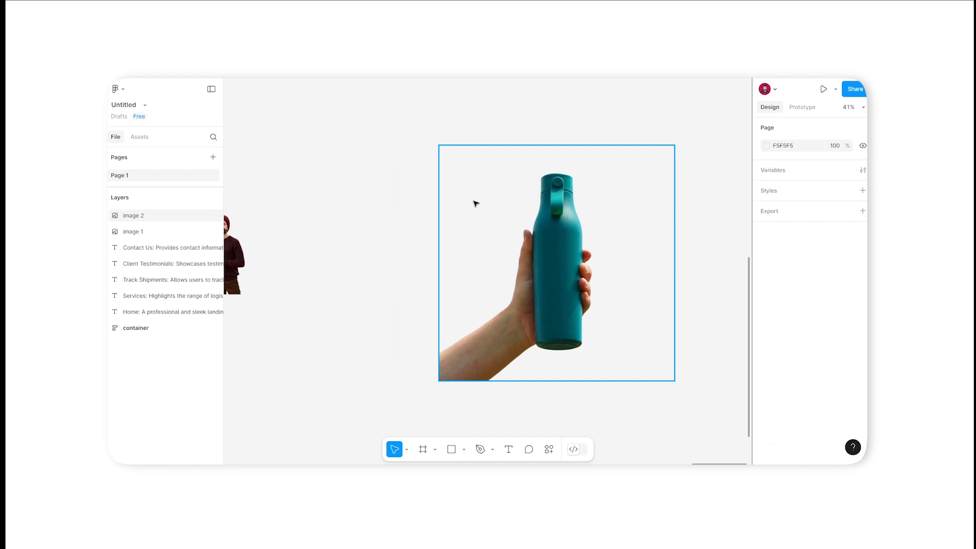
# - Add an iPhone 16 preset frame on an empty area of the canvas
pyautogui.moveTo(476, 204); pyautogui.dragTo(478, 212)
pyautogui.click(392, 320)
pyautogui.moveTo(326, 332); pyautogui.dragTo(398, 336)
pyautogui.moveTo(272, 271); pyautogui.dragTo(347, 292)
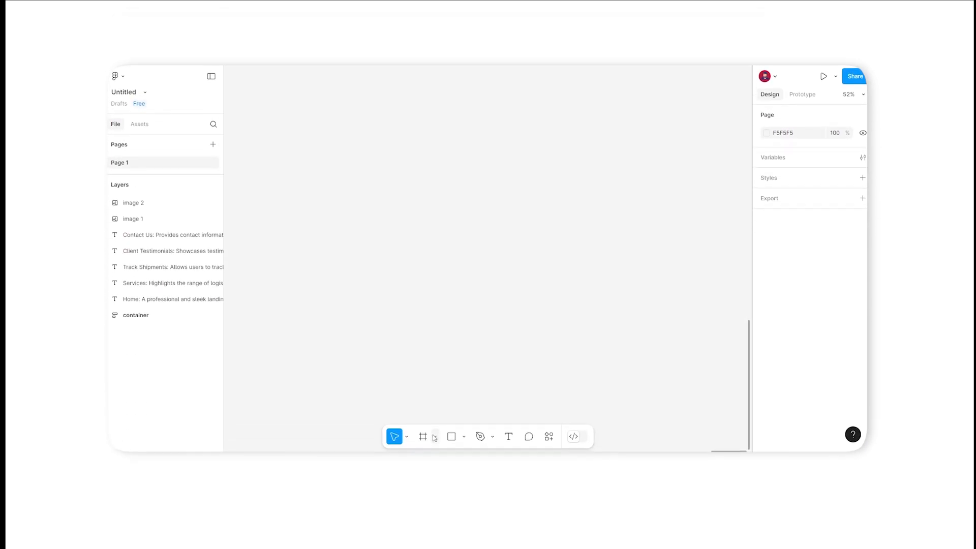
pyautogui.click(435, 437)
pyautogui.click(460, 392)
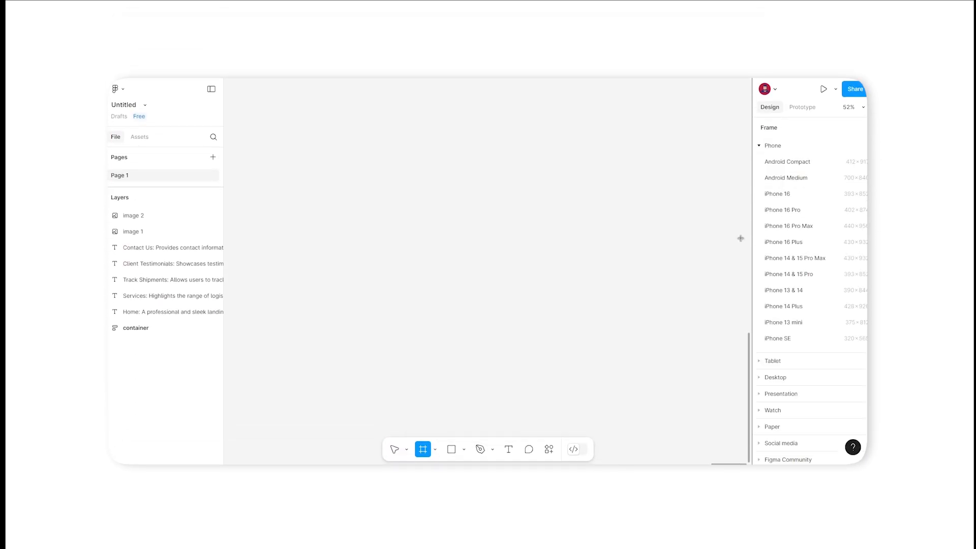
pyautogui.click(796, 194)
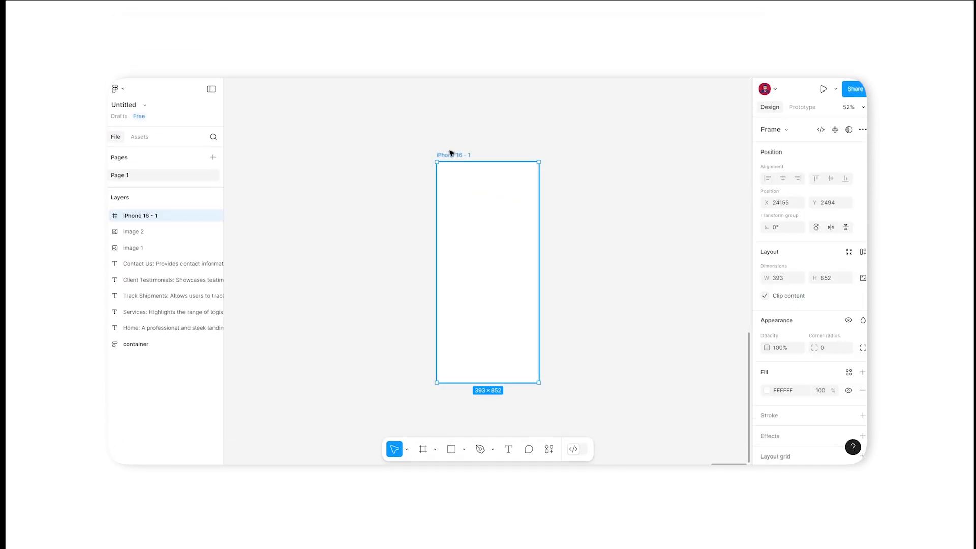
# - Set the fill of the iPhone 16 frame to the hex colour 28ABE3
pyautogui.click(768, 391)
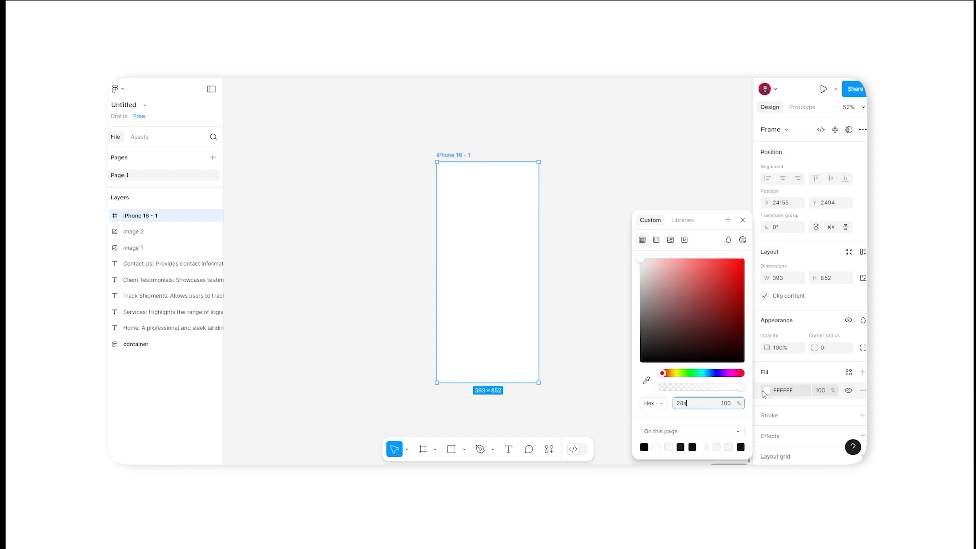
pyautogui.press('Return')
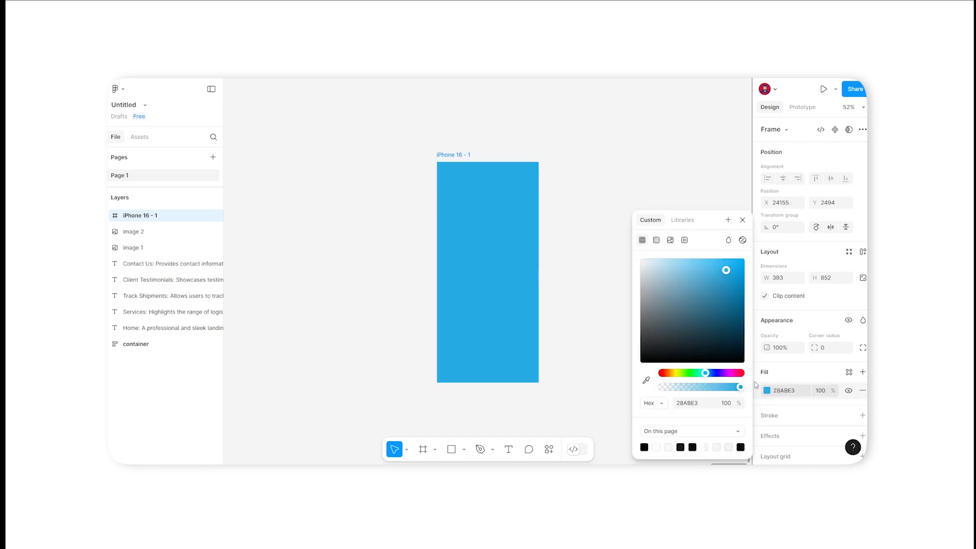
pyautogui.click(722, 202)
# - With the phone frame selected, search the plugins for "animated" and run Animated Emojis
pyautogui.click(458, 155)
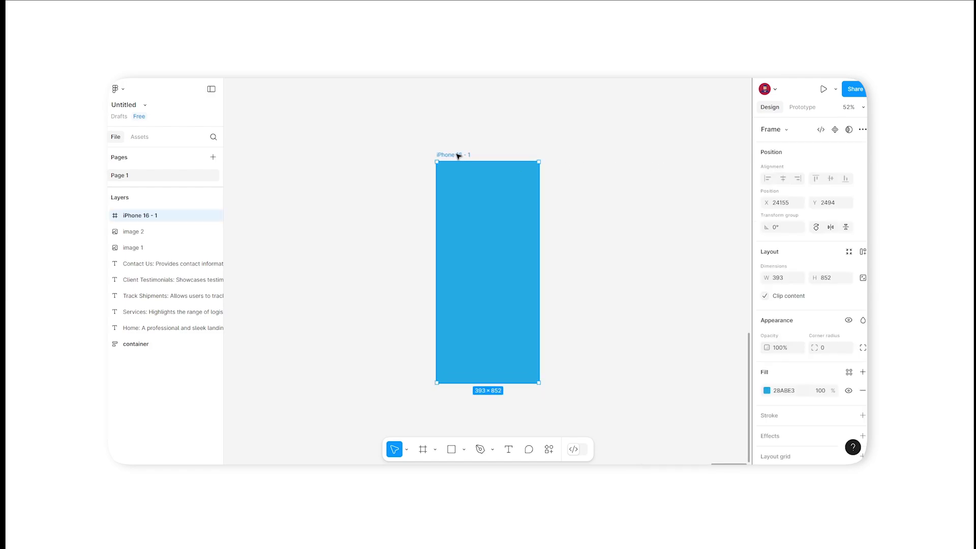
pyautogui.scroll(2, 480, 248)
pyautogui.scroll(1, 483, 251)
pyautogui.rightClick(472, 252)
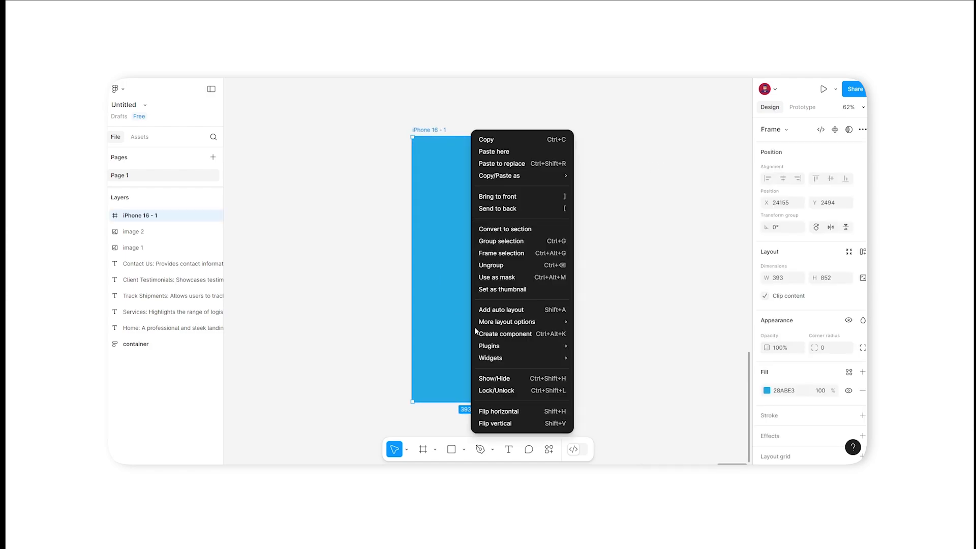
pyautogui.moveTo(521, 346)
pyautogui.click(616, 349)
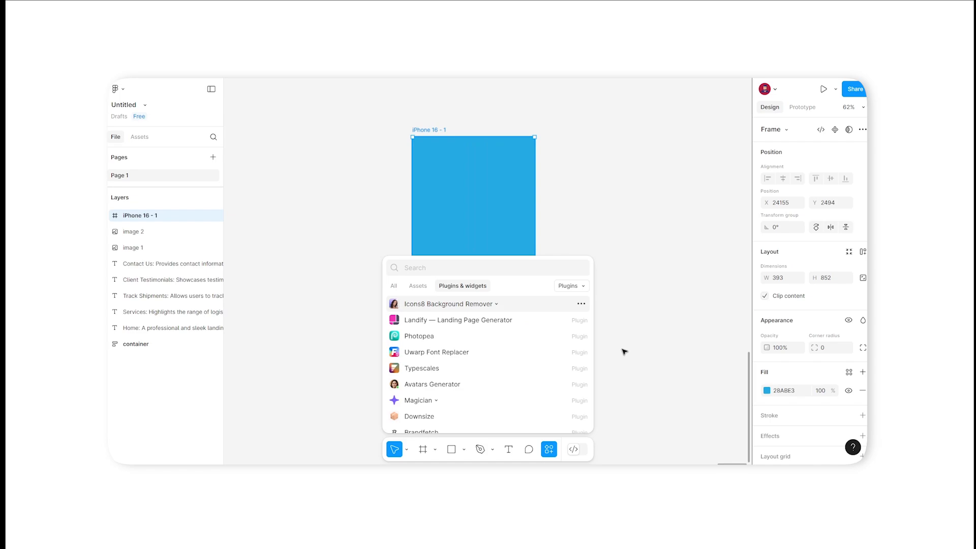
pyautogui.write('animated')
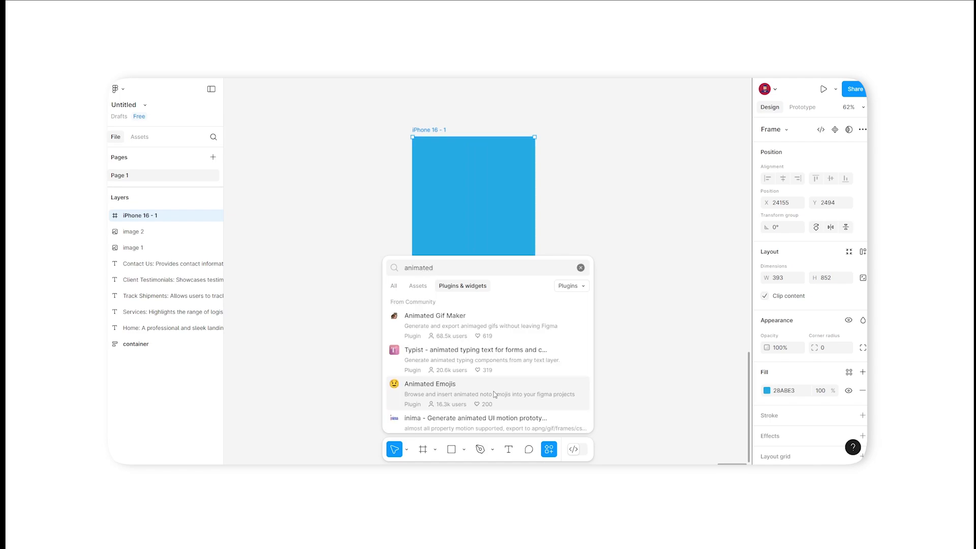
pyautogui.click(493, 392)
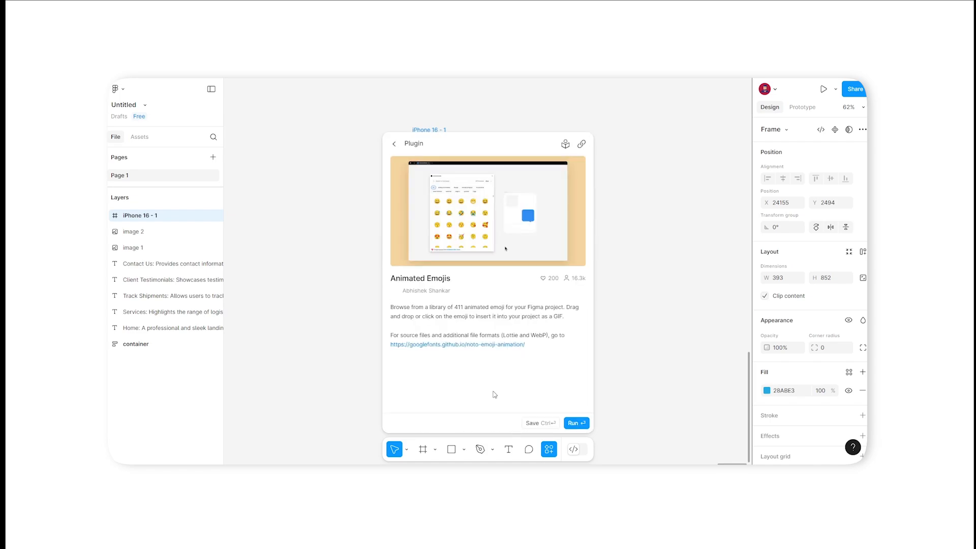
pyautogui.click(577, 424)
# - Browse the emoji library, insert the Grinning emoji onto the phone frame, and nest its layer inside the frame
pyautogui.scroll(-3, 285, 192)
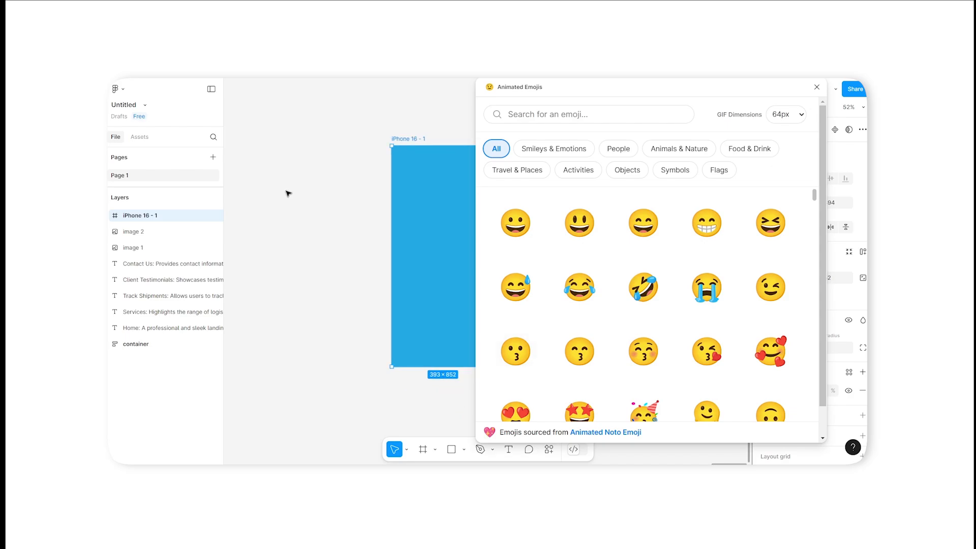
pyautogui.scroll(1, 464, 181)
pyautogui.scroll(-5, 633, 251)
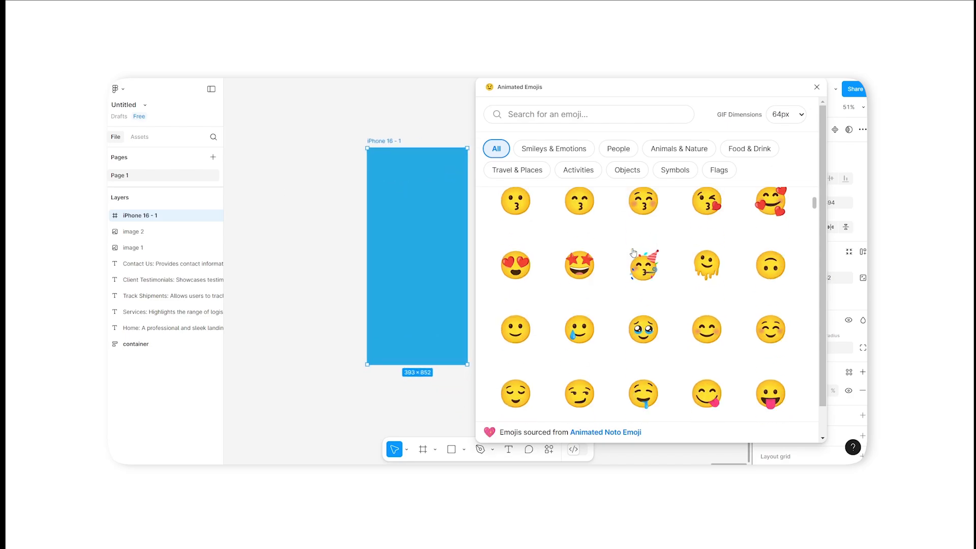
pyautogui.scroll(-10, 634, 252)
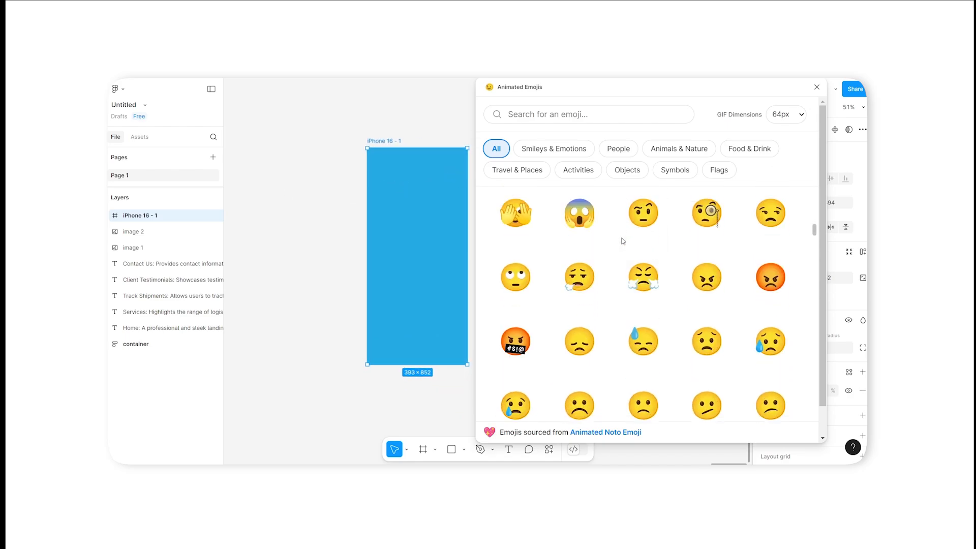
pyautogui.scroll(-5, 623, 241)
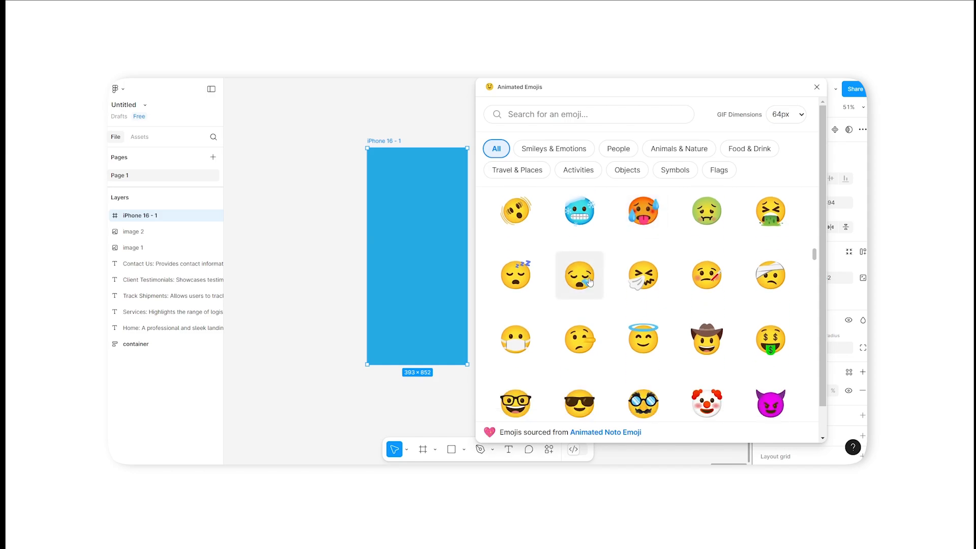
pyautogui.moveTo(814, 255); pyautogui.dragTo(815, 194)
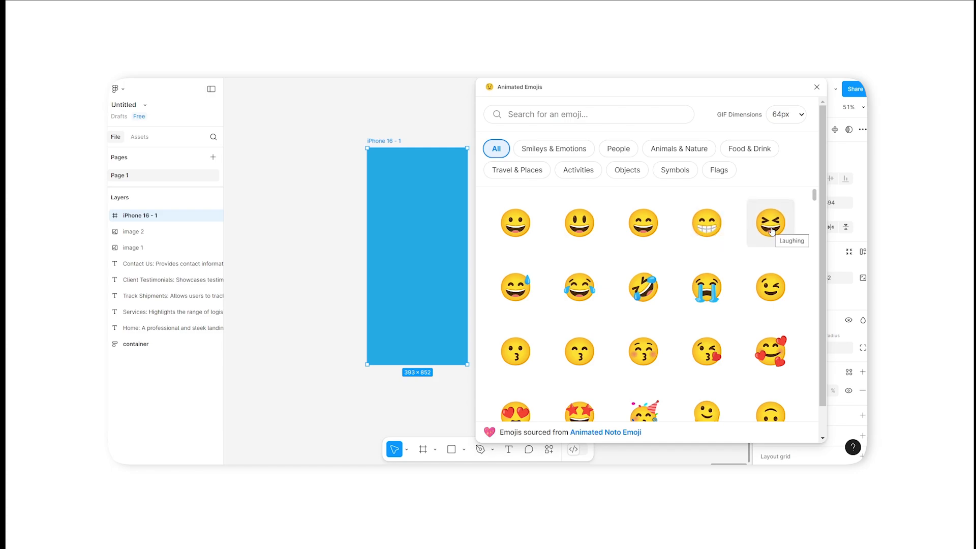
pyautogui.moveTo(707, 222); pyautogui.dragTo(427, 261)
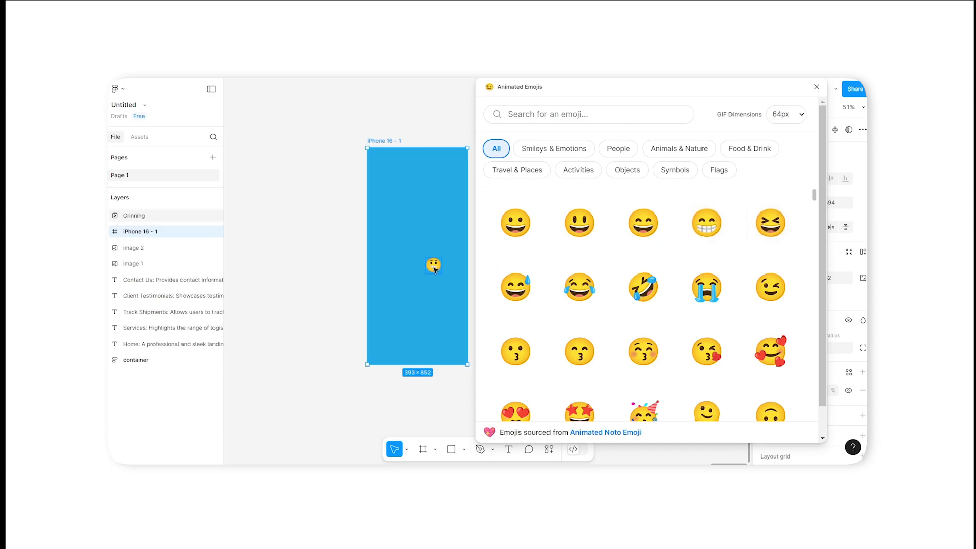
pyautogui.click(434, 268)
pyautogui.click(816, 87)
pyautogui.click(427, 258)
pyautogui.moveTo(144, 216); pyautogui.dragTo(163, 241)
# - Centre the Grinning emoji horizontally and vertically in the frame and enlarge it to about 136 × 136
pyautogui.click(783, 178)
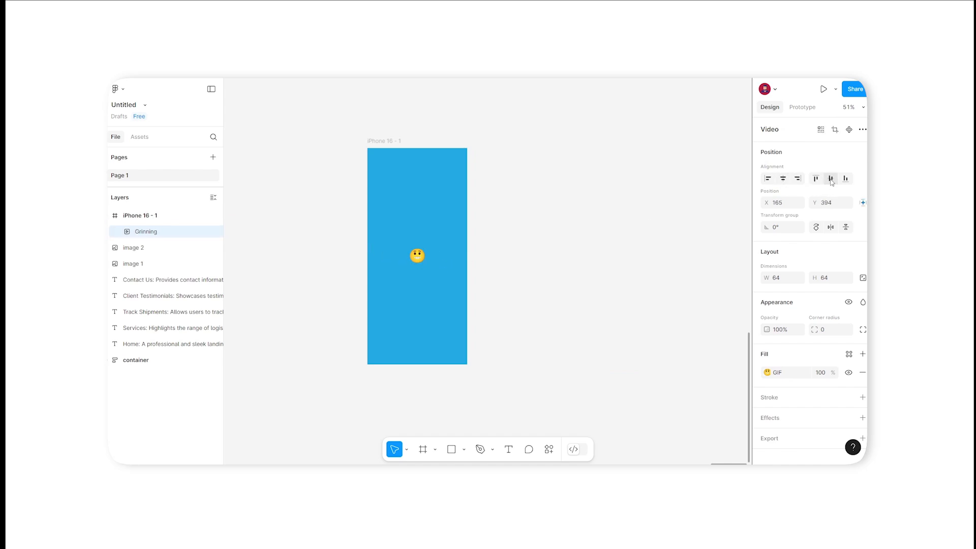
pyautogui.scroll(5, 396, 256)
pyautogui.moveTo(443, 270); pyautogui.dragTo(459, 290)
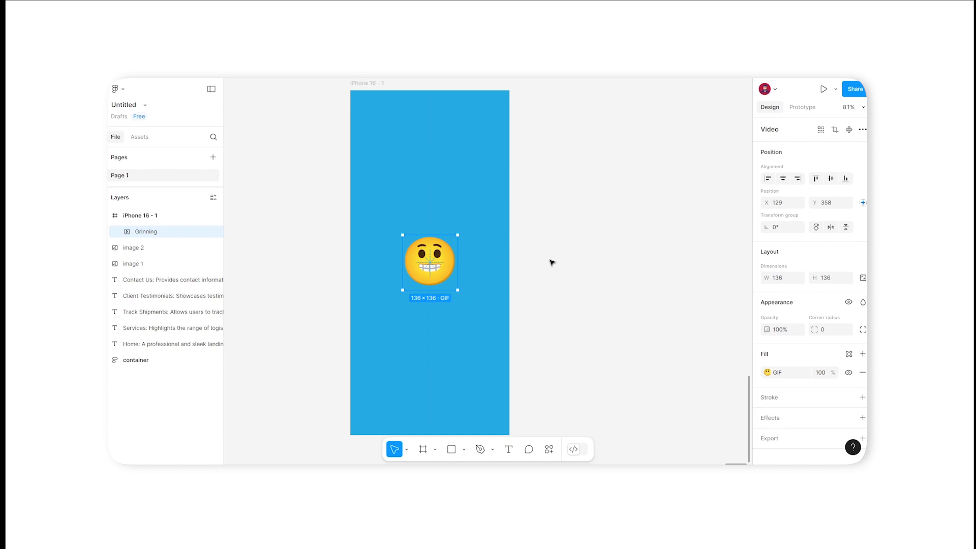
# - Preview the phone frame to watch the Grinning emoji's animation, and close the preview
pyautogui.click(369, 85)
pyautogui.click(836, 89)
pyautogui.click(814, 120)
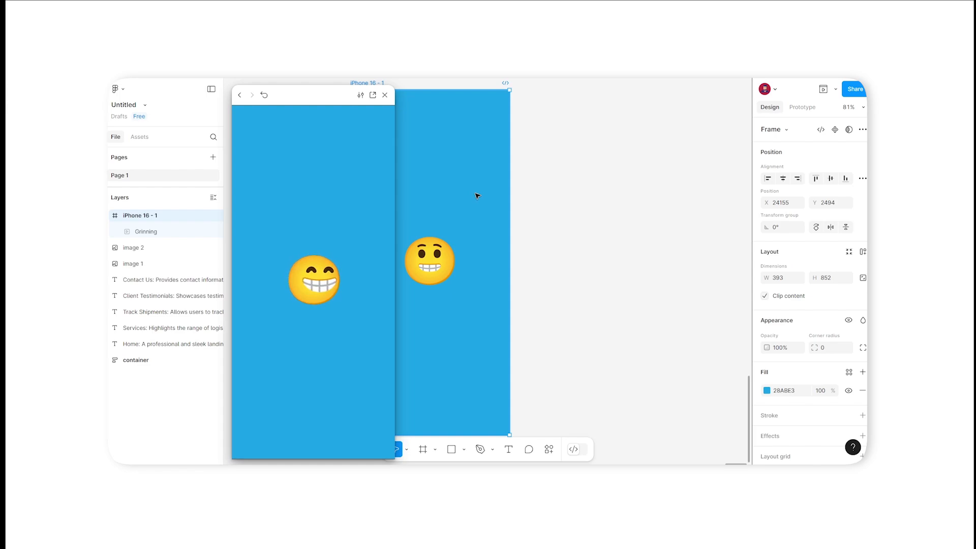
pyautogui.click(385, 95)
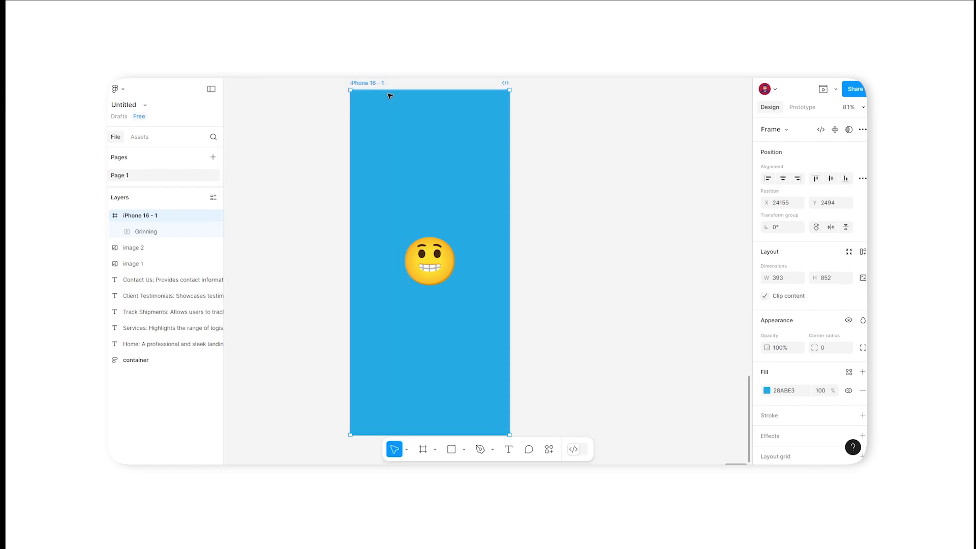
# - Run Animated Emojis again, insert the Partying-face emoji below the Grinning one, and nest its layer in the phone frame
pyautogui.rightClick(372, 100)
pyautogui.moveTo(396, 322)
pyautogui.click(523, 182)
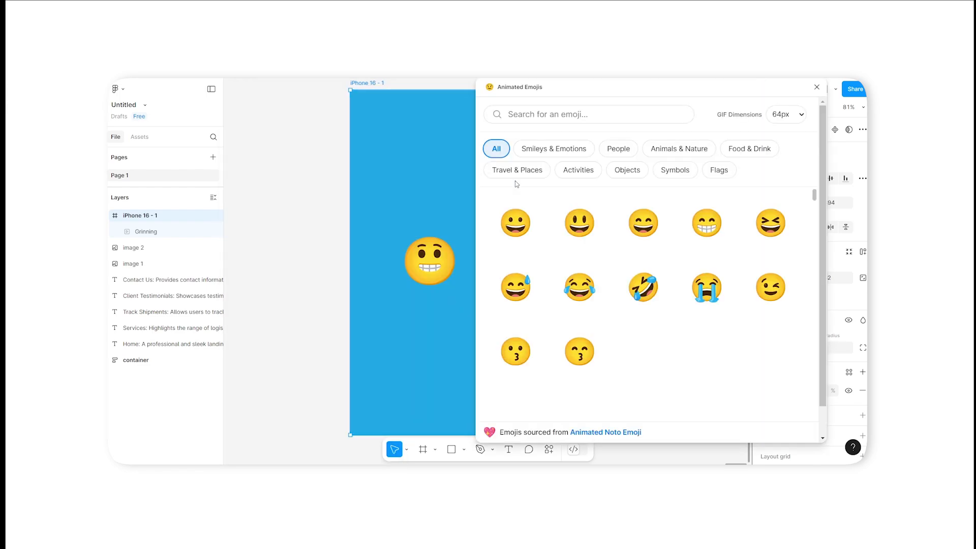
pyautogui.scroll(-1, 610, 295)
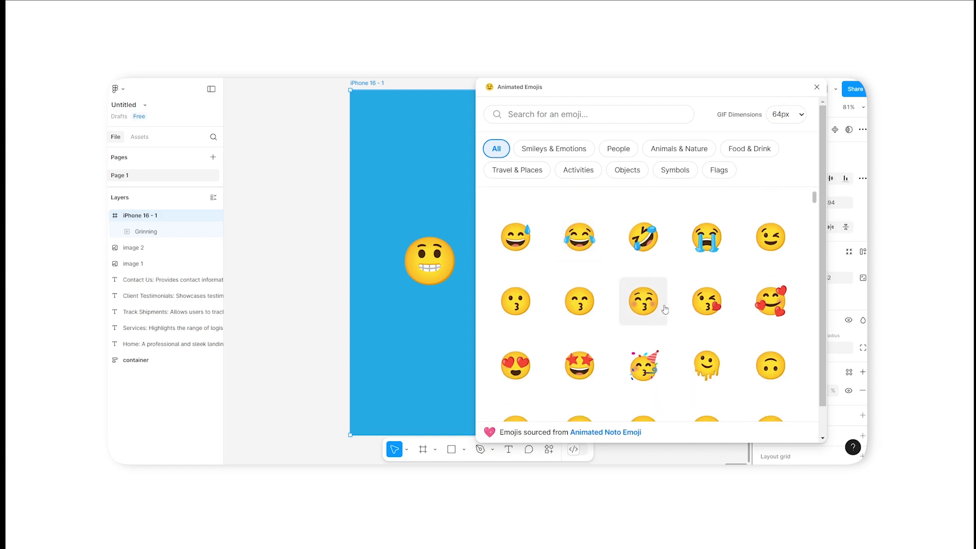
pyautogui.moveTo(643, 366); pyautogui.dragTo(429, 339)
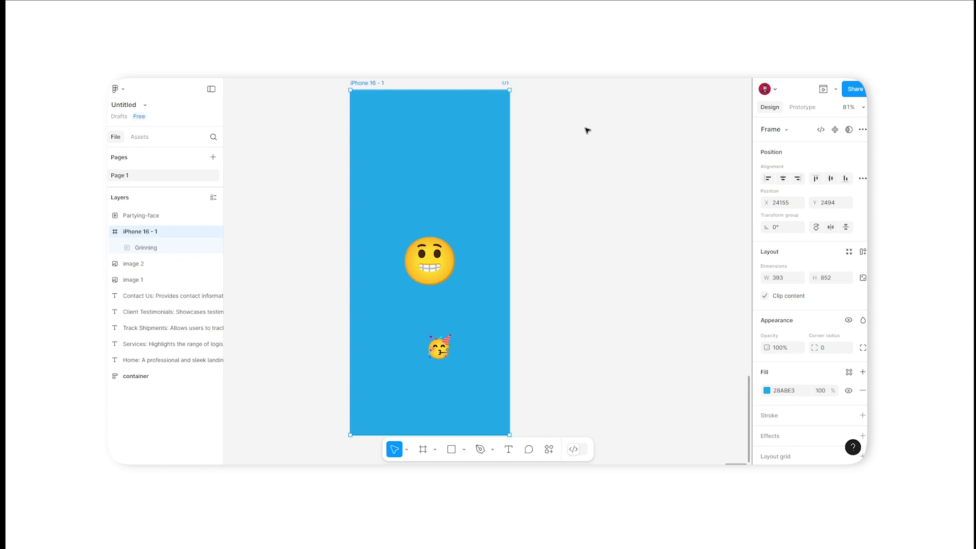
pyautogui.click(817, 87)
pyautogui.moveTo(145, 223); pyautogui.dragTo(159, 245)
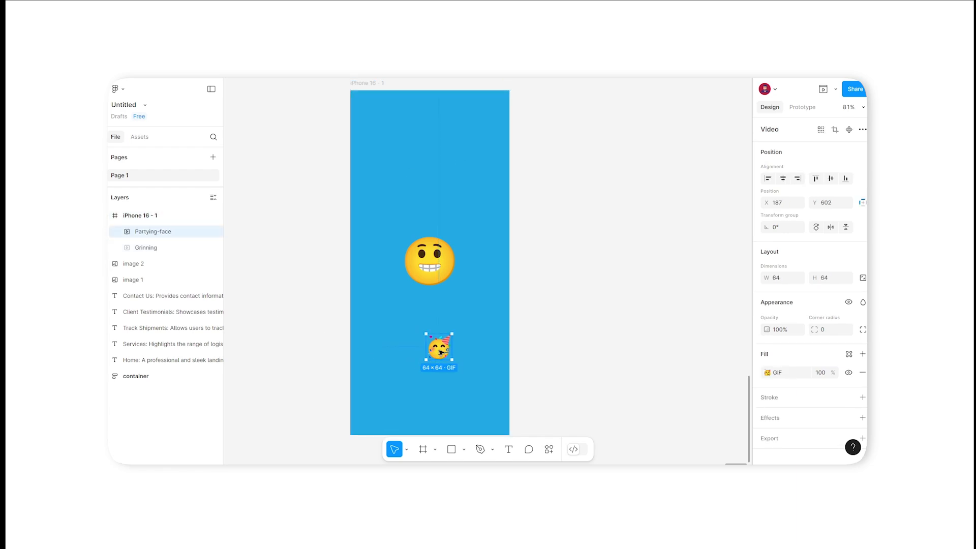
# - Resize the Partying-face emoji to 136 × 136 and place it horizontally centred, about 19 px beneath the Grinning emoji
pyautogui.click(423, 269)
pyautogui.click(440, 353)
pyautogui.click(779, 282)
pyautogui.write('136')
pyautogui.press('Return')
pyautogui.click(783, 178)
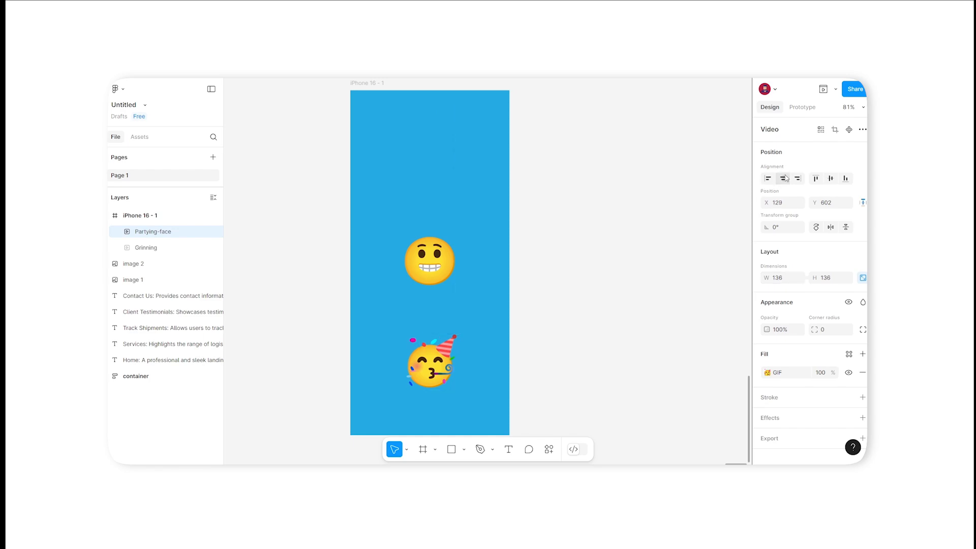
pyautogui.moveTo(426, 370); pyautogui.dragTo(432, 339)
pyautogui.click(516, 209)
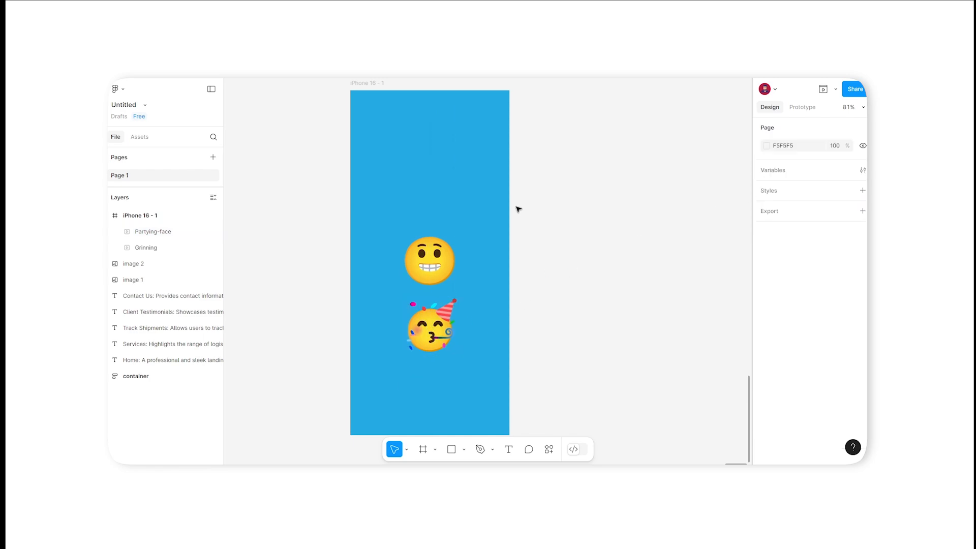
# - Preview the phone frame with both animated emojis
pyautogui.click(379, 83)
pyautogui.click(836, 89)
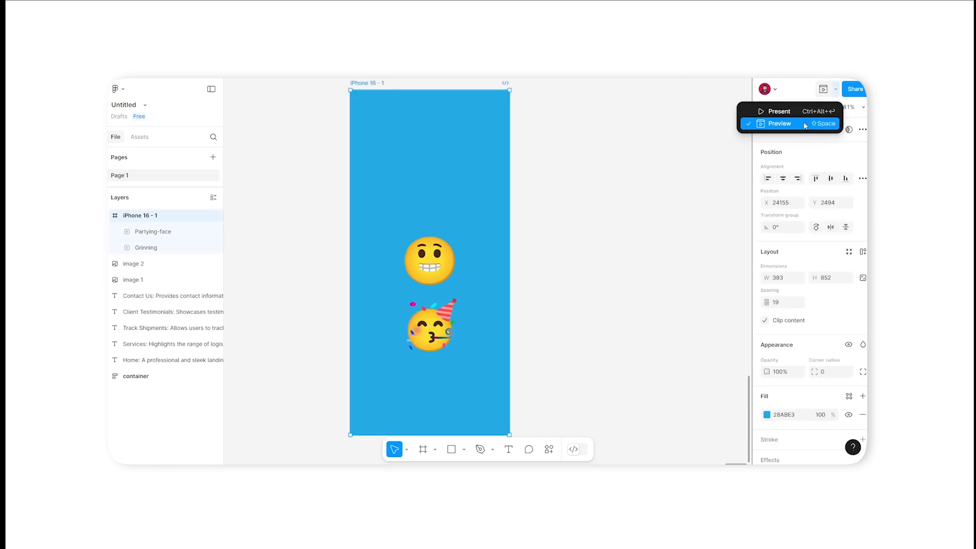
pyautogui.click(808, 123)
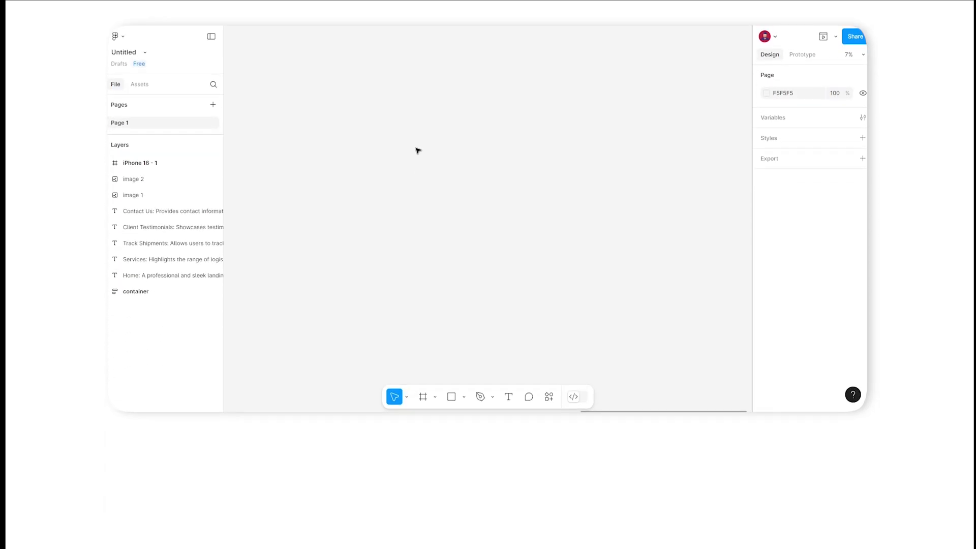
# - Search the community plugins for "generative" and run Generative Gradients
pyautogui.rightClick(418, 151)
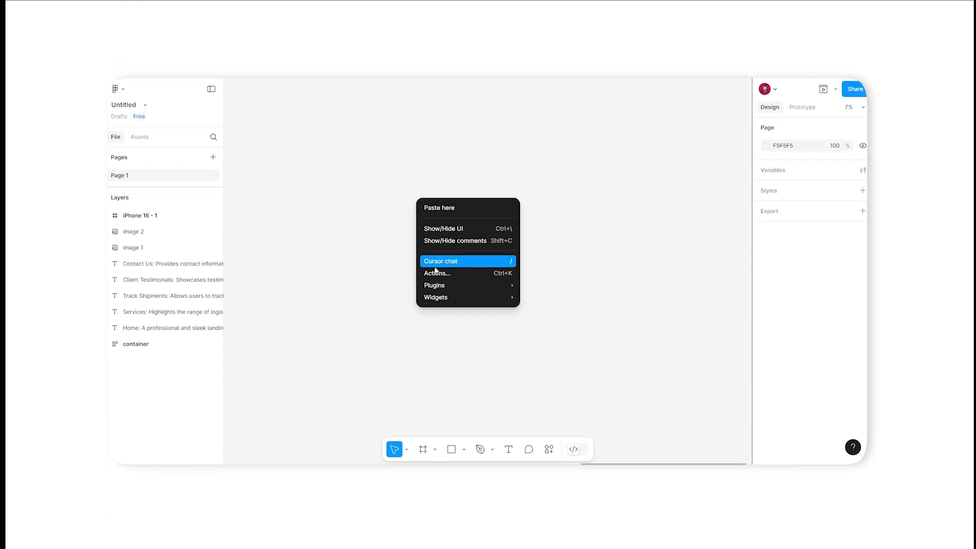
pyautogui.moveTo(443, 233)
pyautogui.click(581, 285)
pyautogui.write('gene')
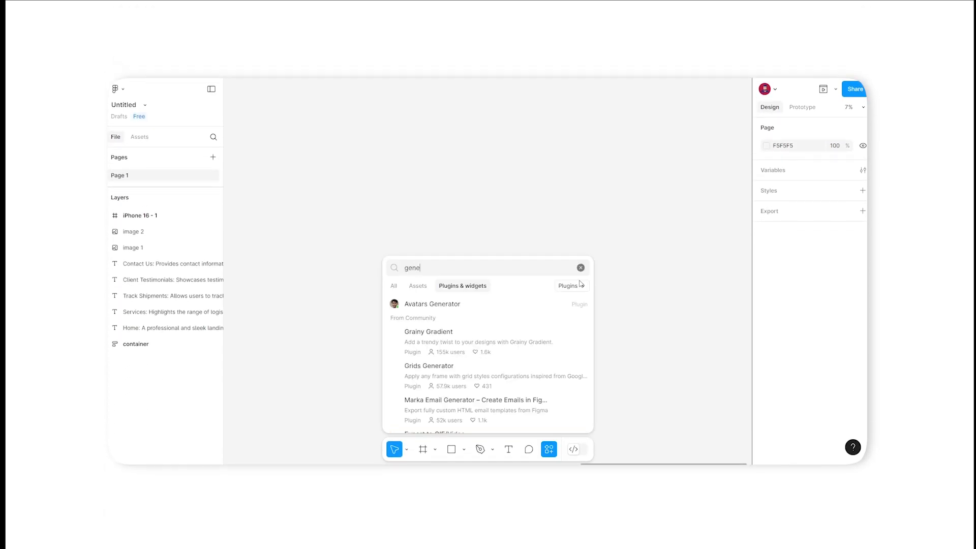
pyautogui.write('rative')
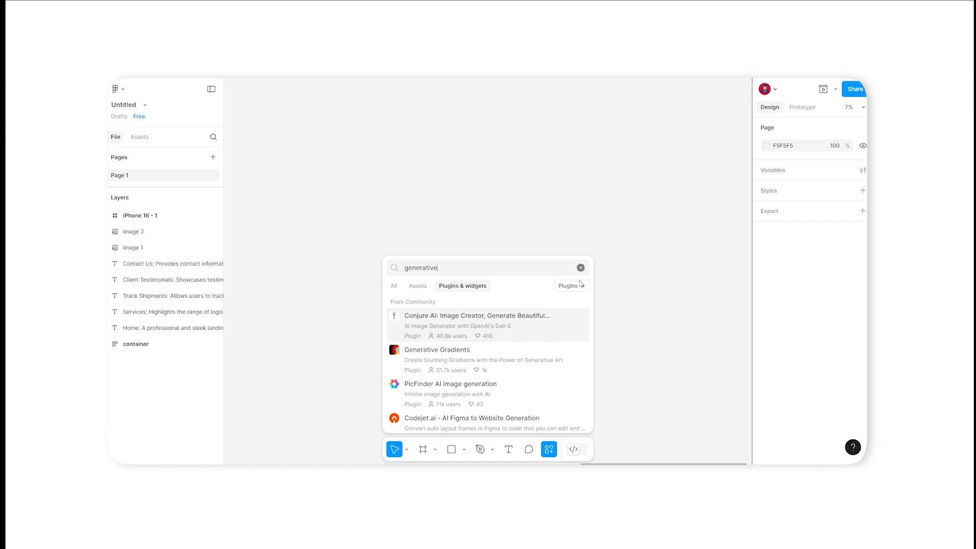
pyautogui.click(449, 361)
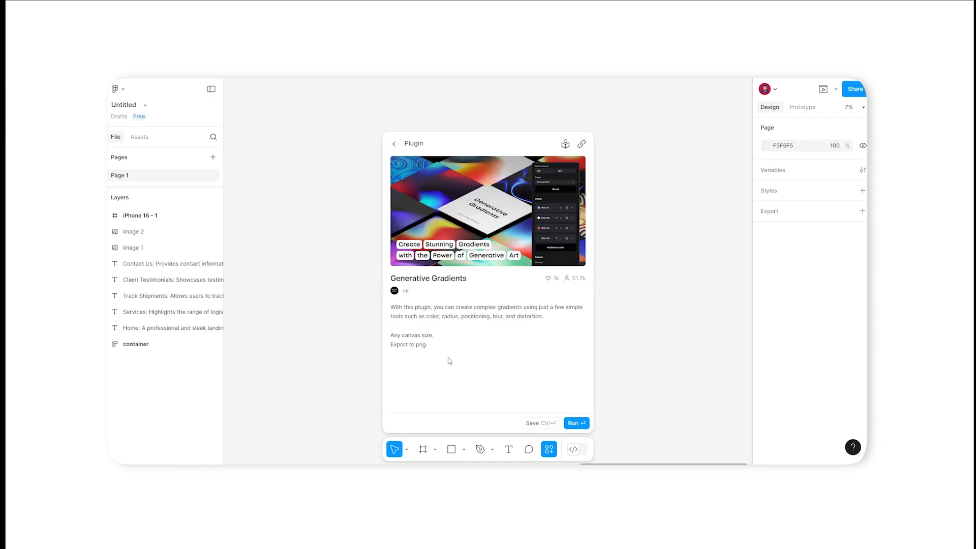
pyautogui.click(578, 423)
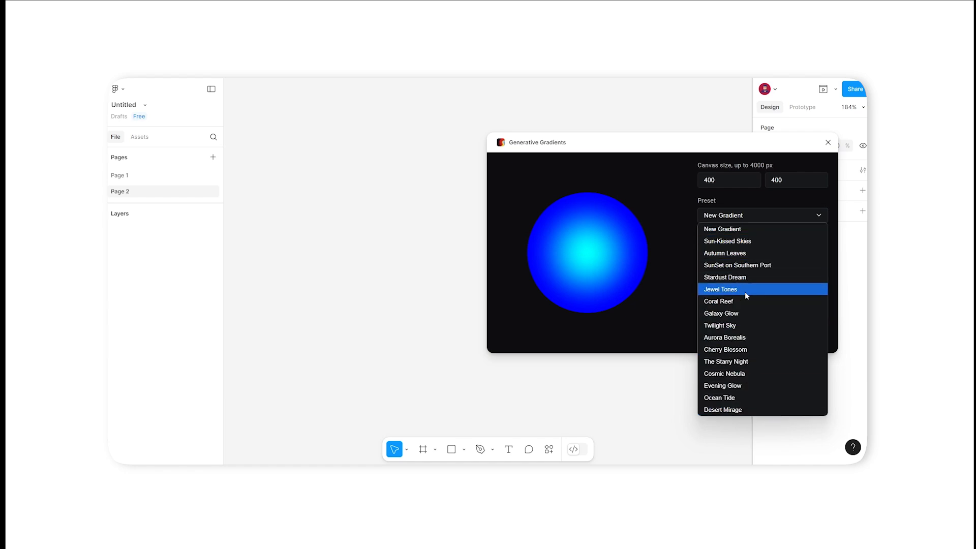
# - Apply the Sun-Kissed Skies preset, raise its noise strength to about a quarter of the range, and place the 400 × 400 gradient on the canvas
pyautogui.click(751, 242)
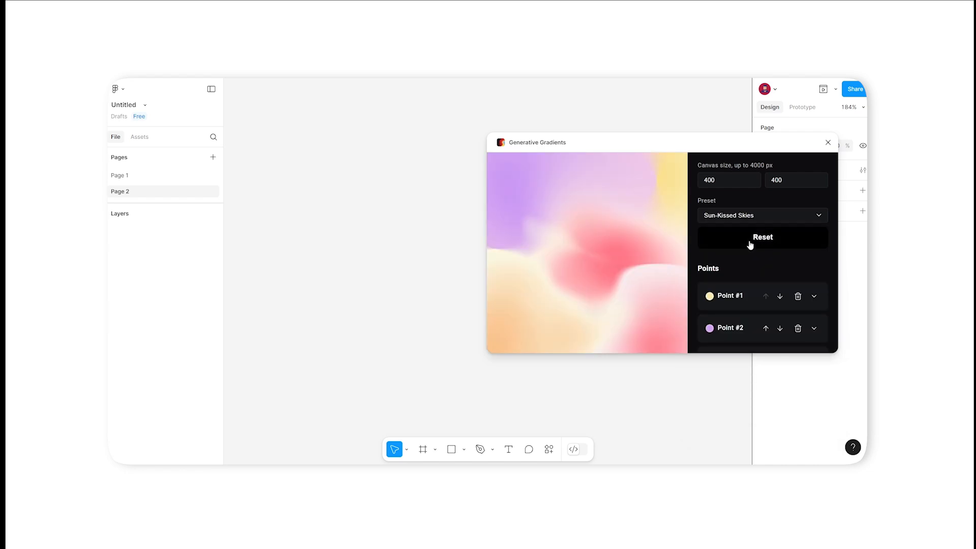
pyautogui.scroll(-5, 751, 245)
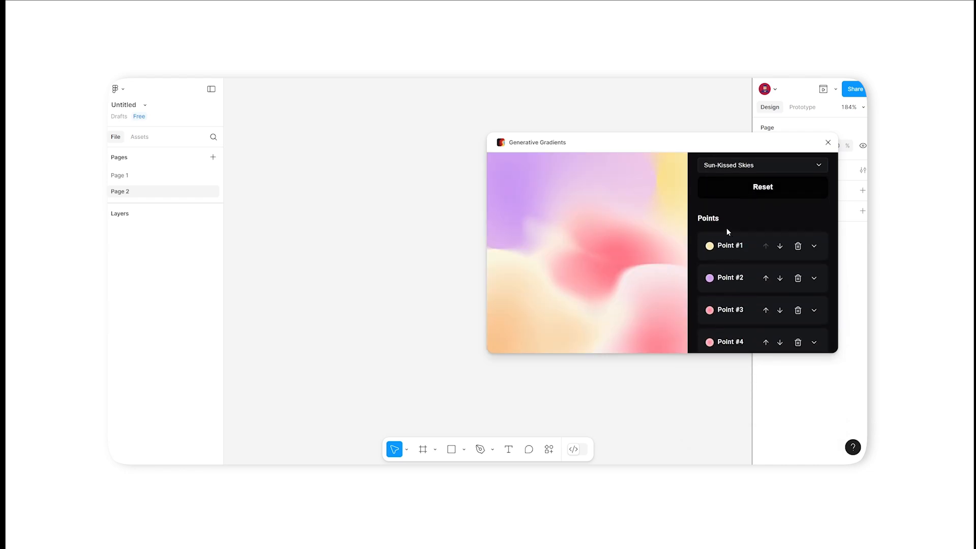
pyautogui.scroll(-1, 749, 259)
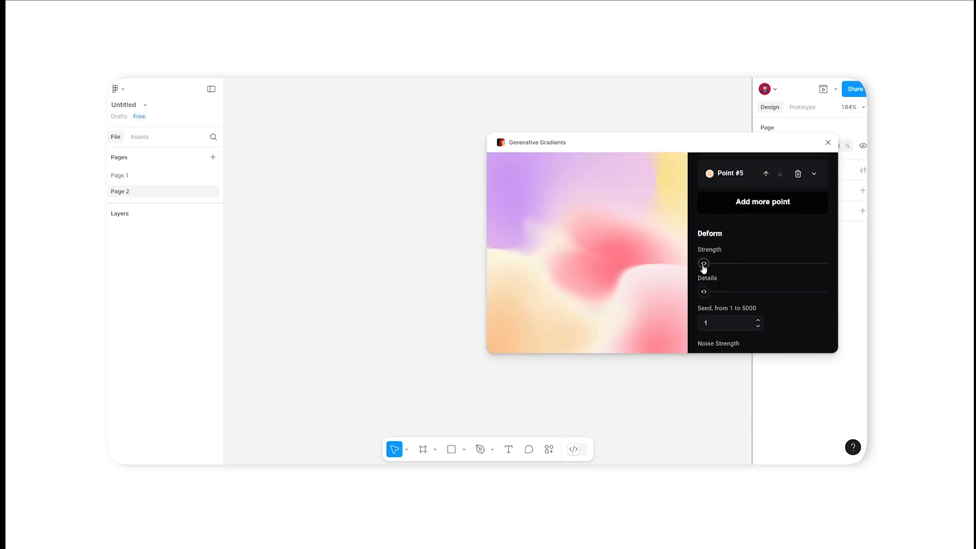
pyautogui.moveTo(703, 264); pyautogui.dragTo(741, 300)
pyautogui.scroll(-1, 766, 266)
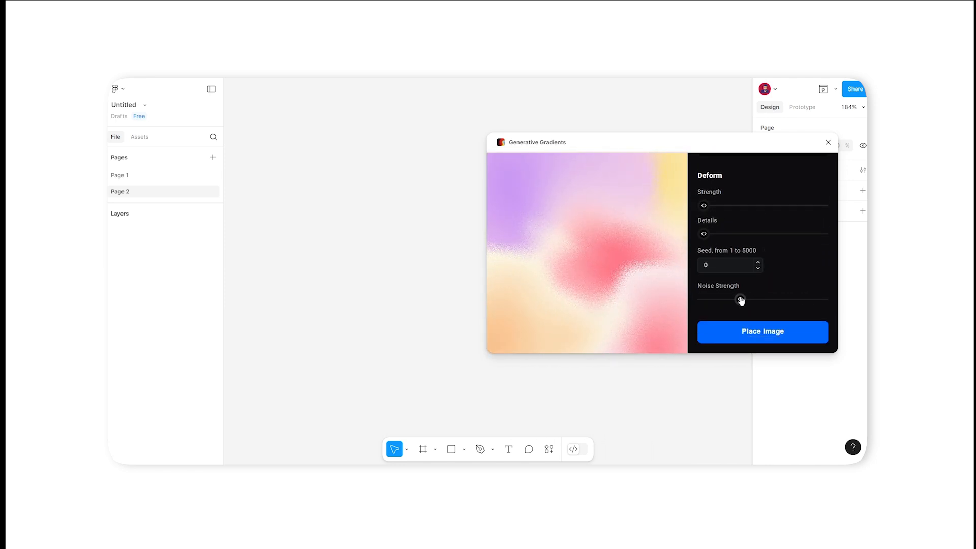
pyautogui.click(747, 334)
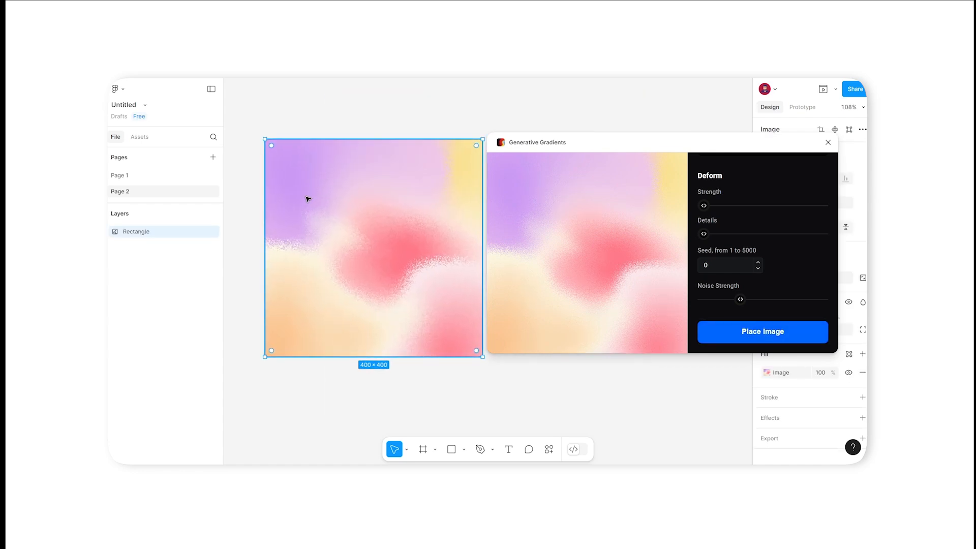
pyautogui.click(763, 331)
# - Try the Autumn Leaves preset, and switch the gradient to SunSet on Southern Port
pyautogui.scroll(5, 773, 294)
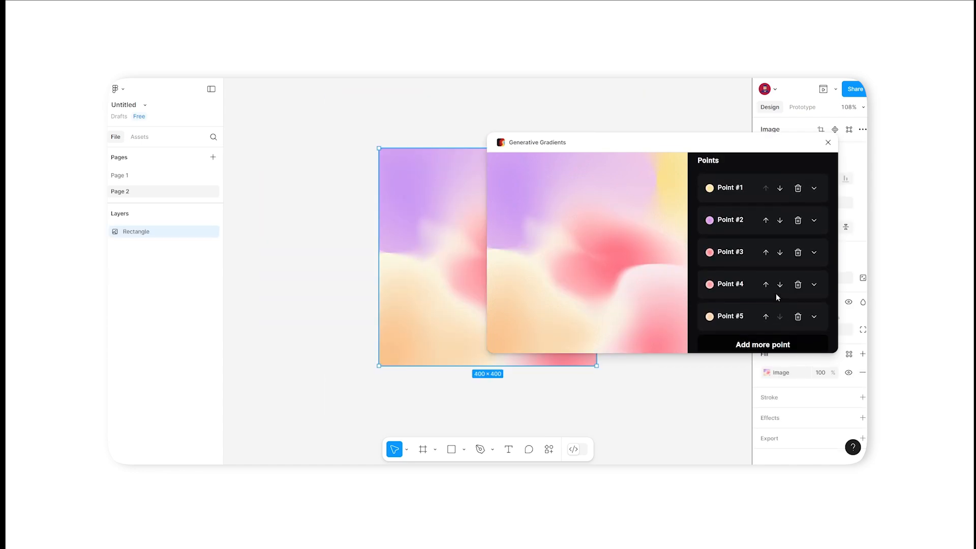
pyautogui.scroll(-2, 777, 295)
pyautogui.scroll(6, 777, 299)
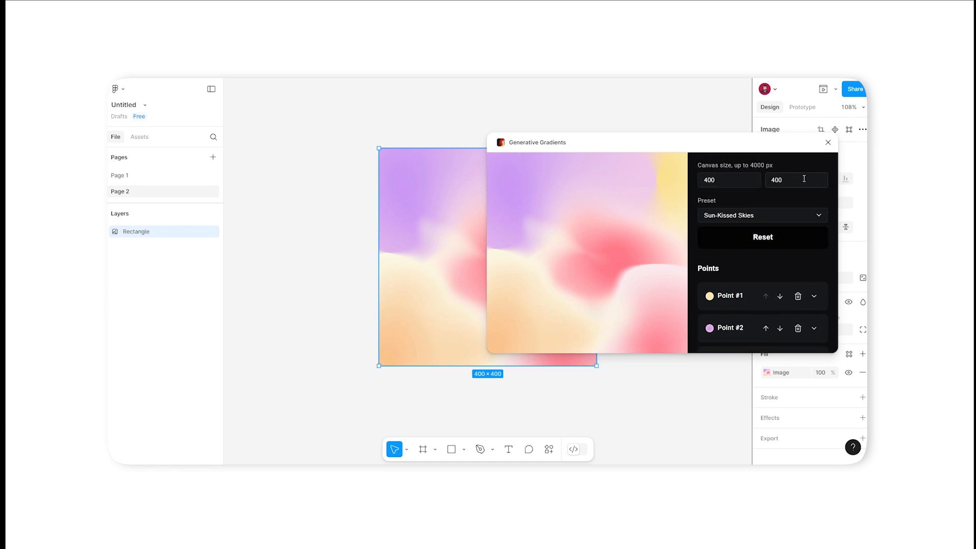
pyautogui.click(758, 215)
pyautogui.click(754, 252)
pyautogui.click(758, 216)
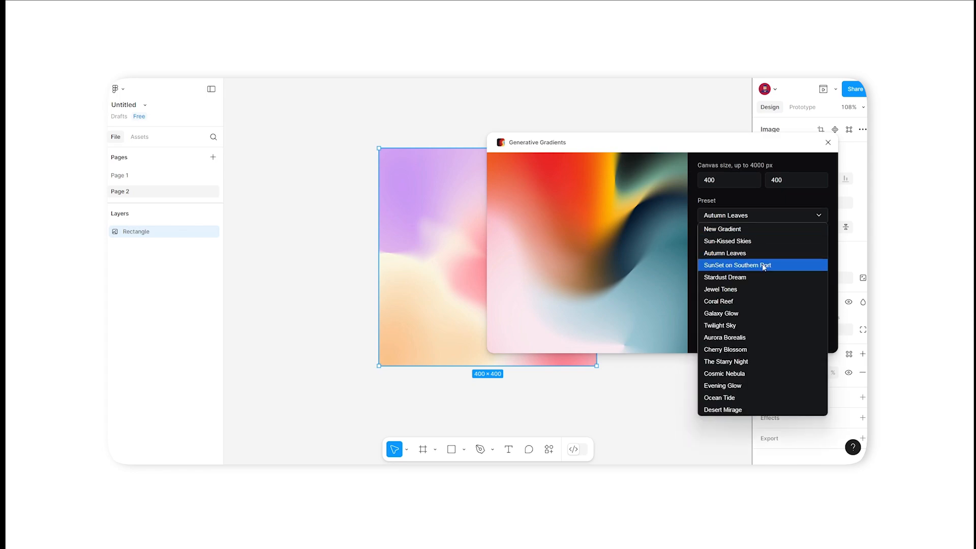
pyautogui.click(764, 266)
# - Add a sixth point to the SunSet on Southern Port gradient and delete it again
pyautogui.scroll(-5, 764, 268)
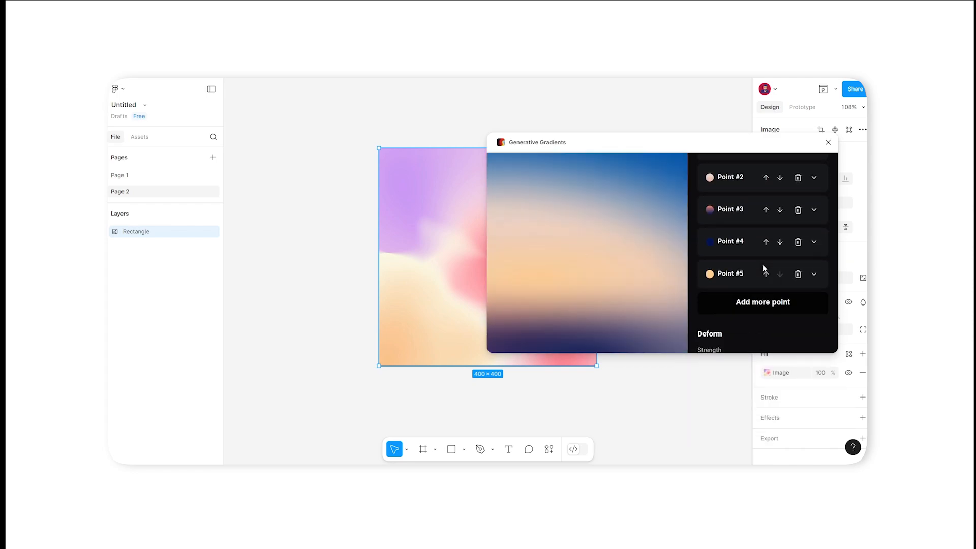
pyautogui.click(771, 303)
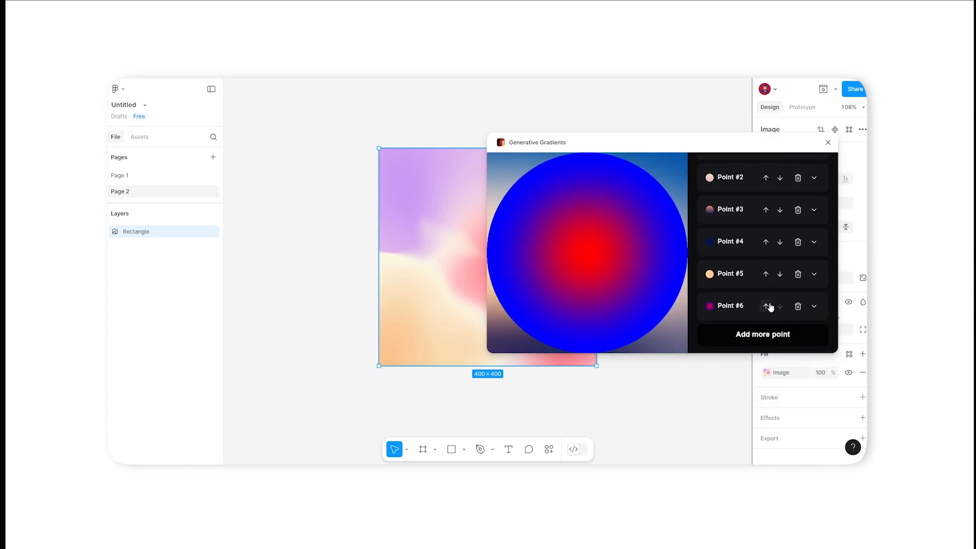
pyautogui.click(798, 307)
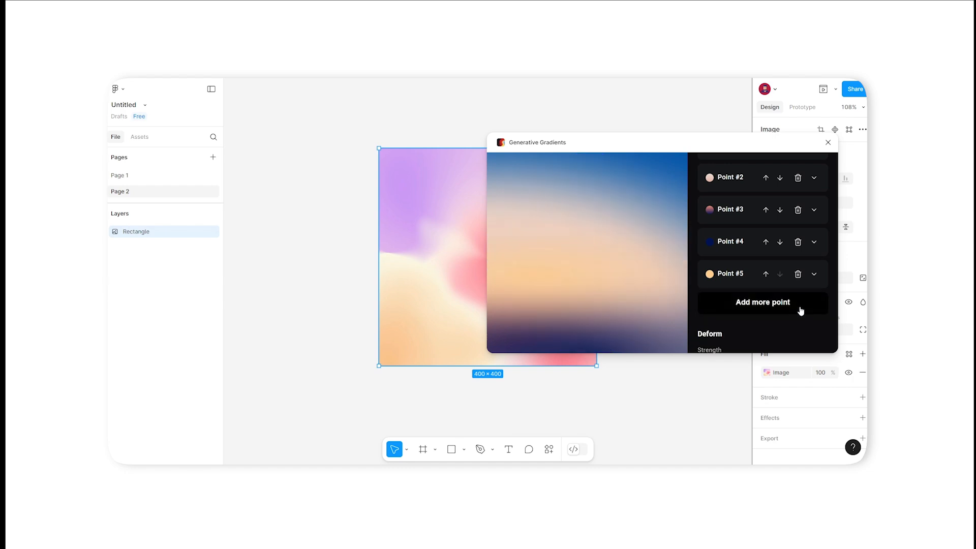
# - Raise the gradient's deform strength to about the middle of its range, place the image on the canvas, and close Generative Gradients
pyautogui.scroll(3, 800, 300)
pyautogui.scroll(-3, 800, 290)
pyautogui.scroll(-3, 773, 305)
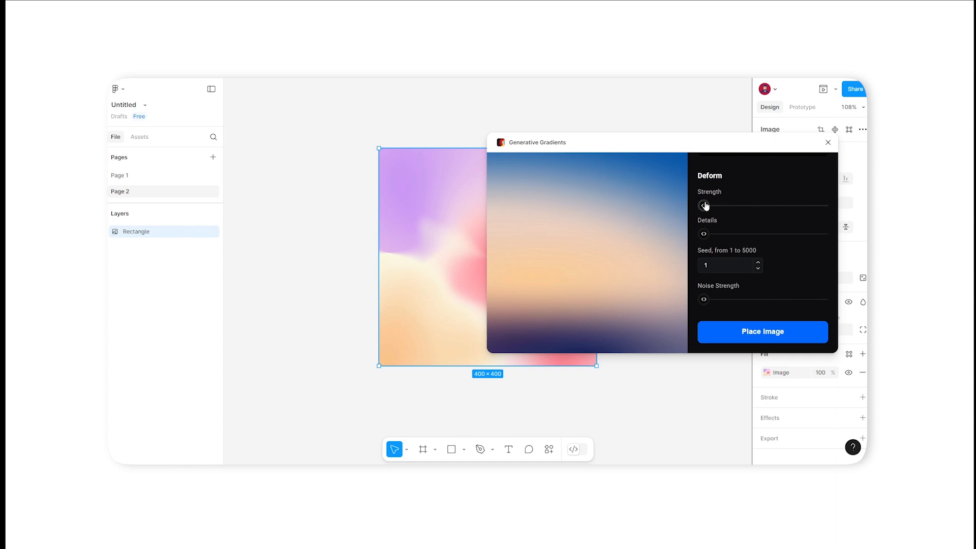
pyautogui.moveTo(704, 206); pyautogui.dragTo(760, 206)
pyautogui.click(753, 337)
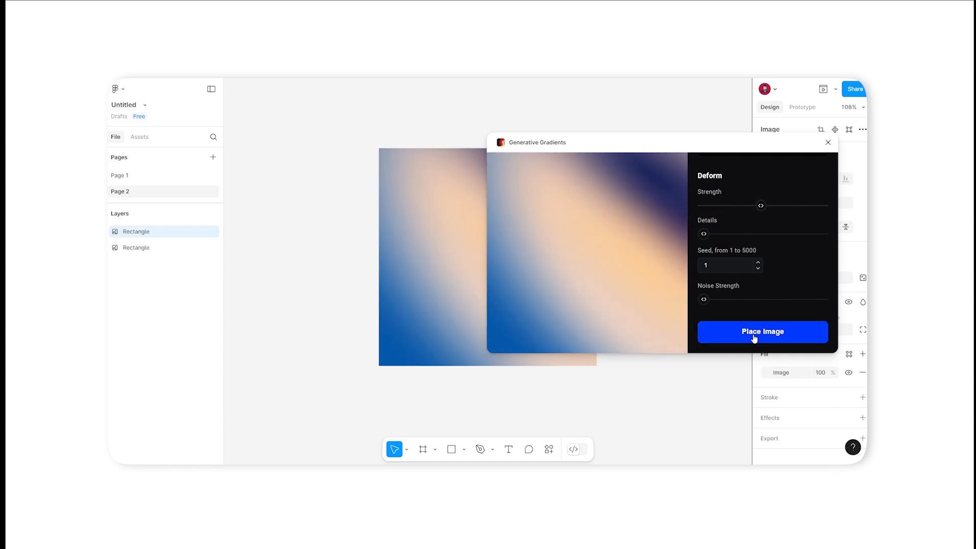
pyautogui.scroll(-4, 327, 238)
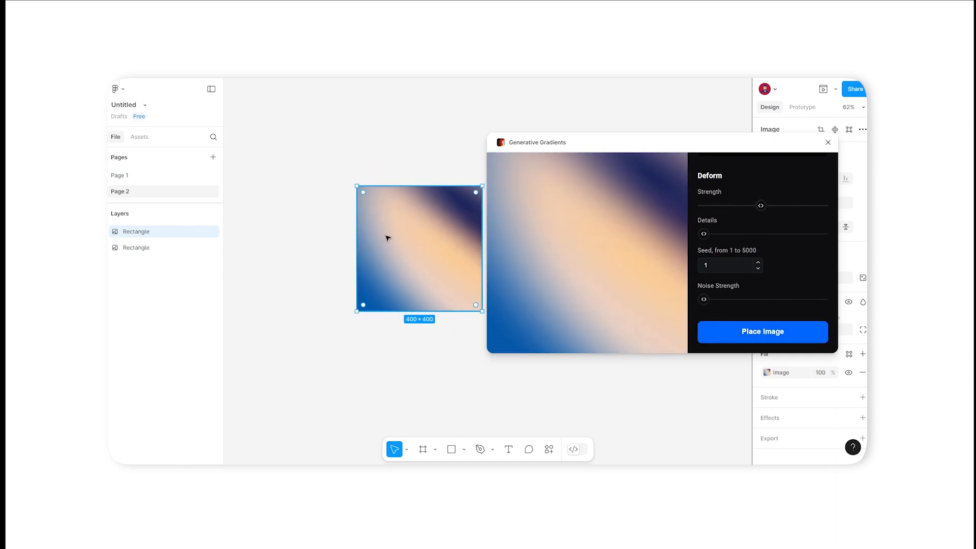
pyautogui.click(828, 142)
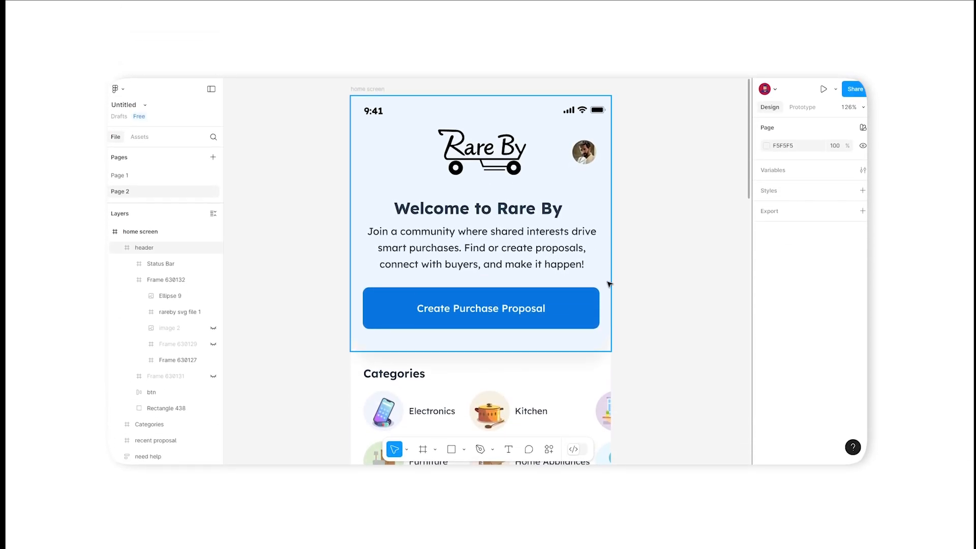
# - Select the round profile picture in the home screen's header and run the UI Faces – Free AI avatars plugin on it
pyautogui.scroll(-1, 614, 260)
pyautogui.click(584, 142)
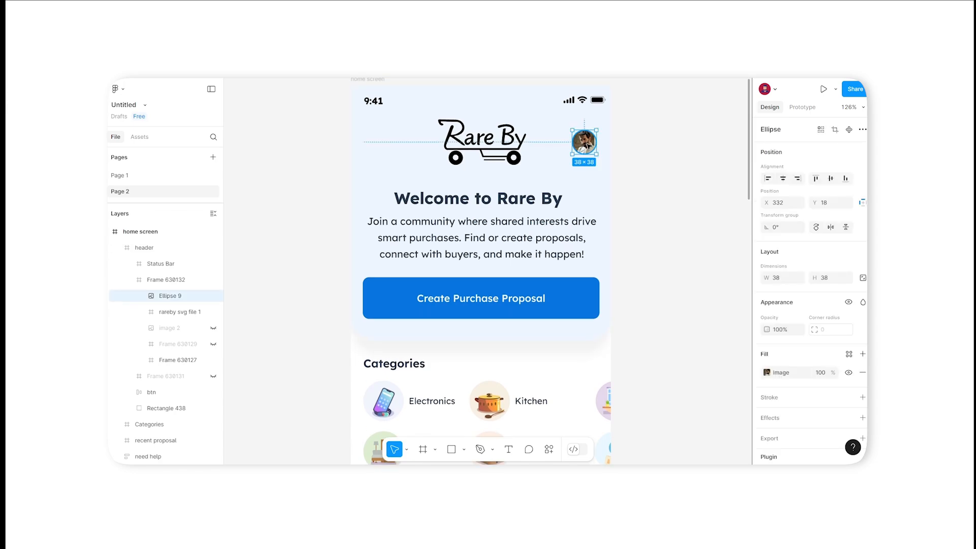
pyautogui.rightClick(586, 139)
pyautogui.moveTo(623, 351)
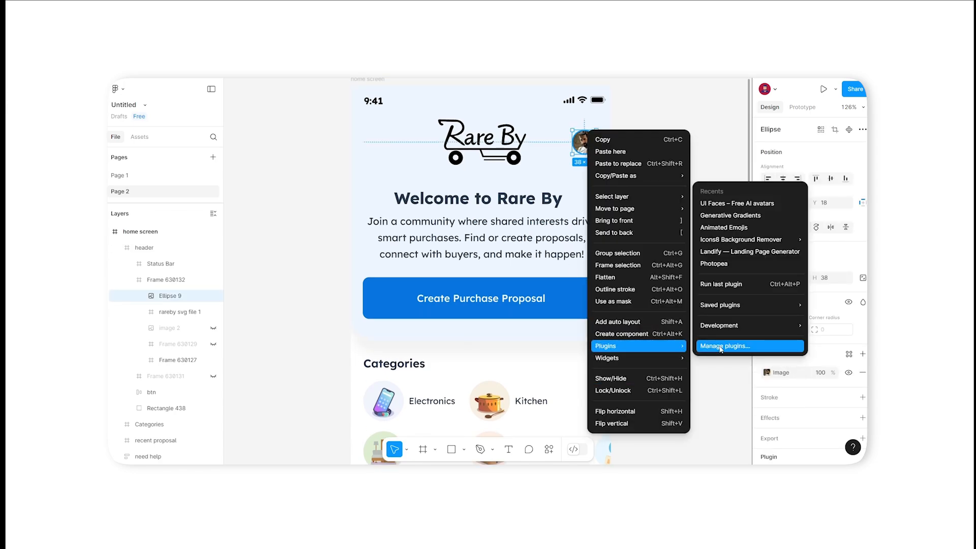
pyautogui.click(703, 346)
pyautogui.write('ui')
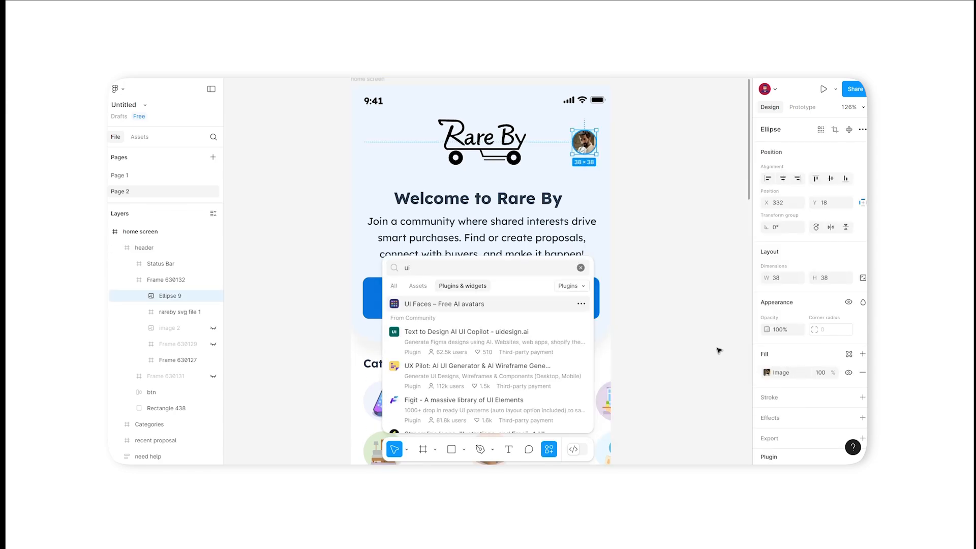
pyautogui.click(466, 303)
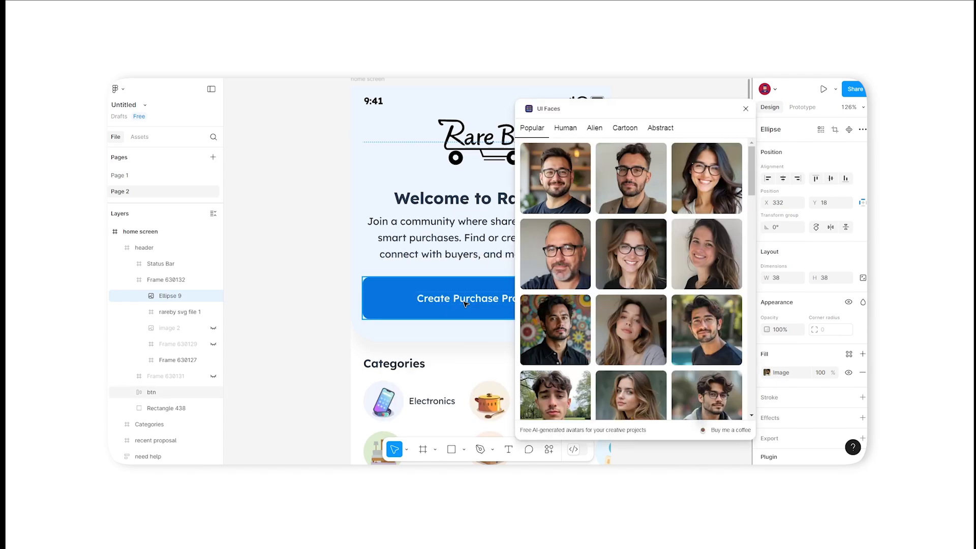
# - Browse the UI Faces avatars in the Popular, Human, Alien, Cartoon and Abstract categories
pyautogui.scroll(-5, 602, 210)
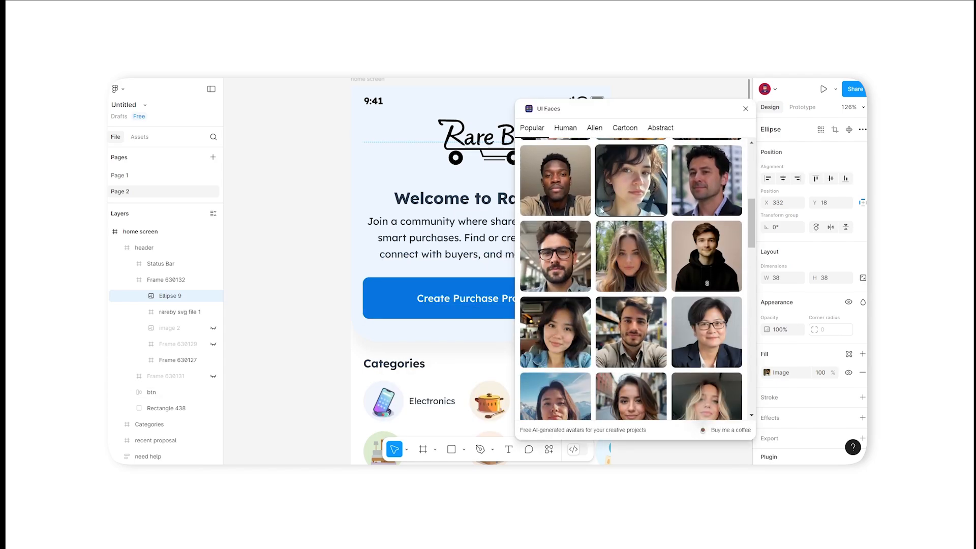
pyautogui.scroll(-8, 601, 210)
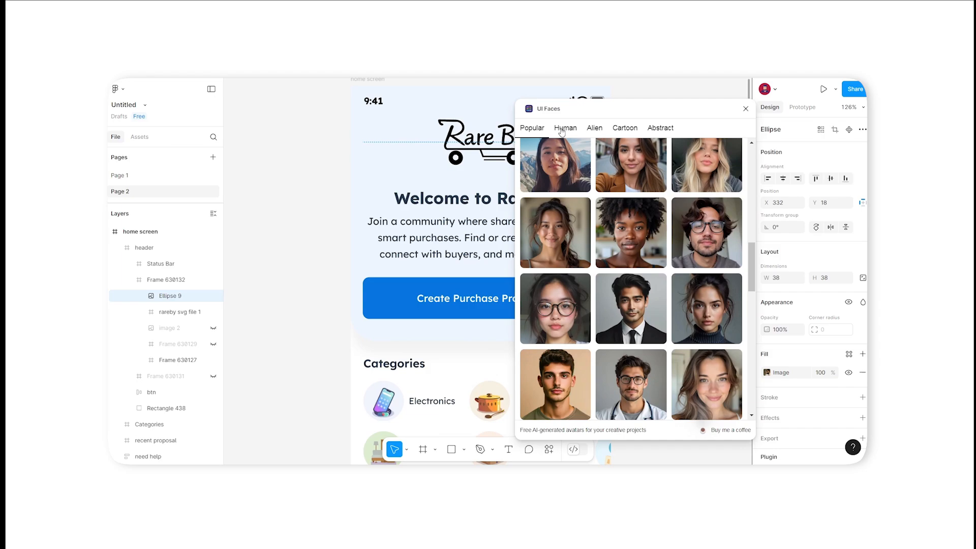
pyautogui.click(562, 132)
pyautogui.scroll(-10, 604, 202)
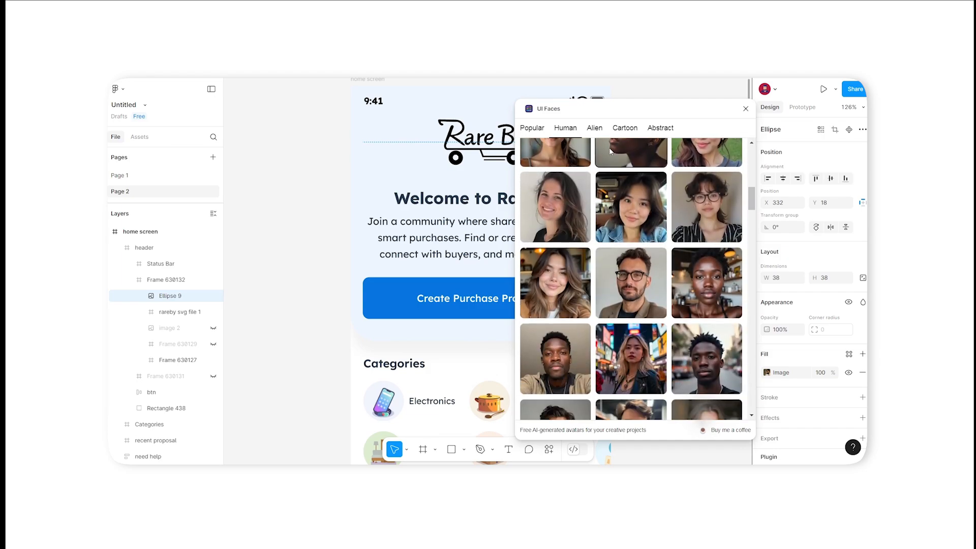
pyautogui.click(598, 133)
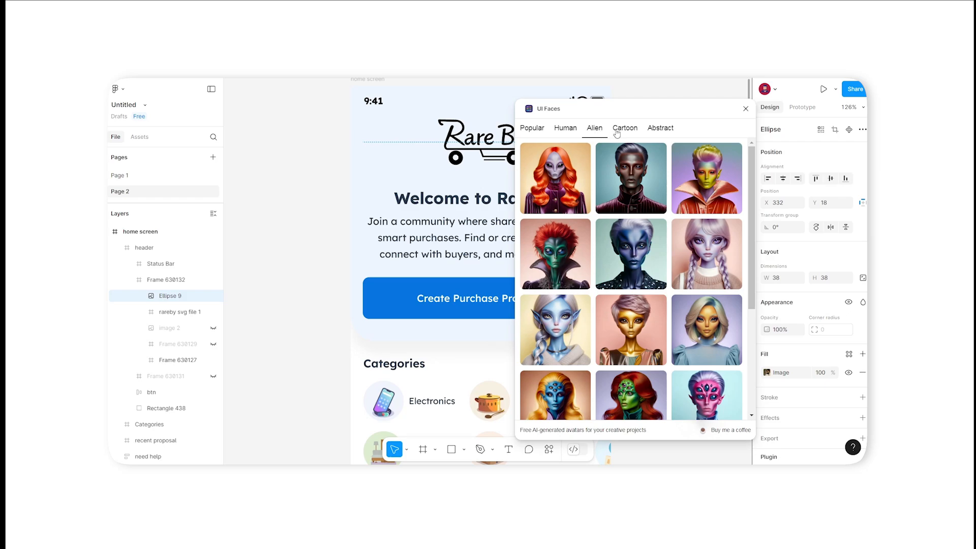
pyautogui.click(625, 130)
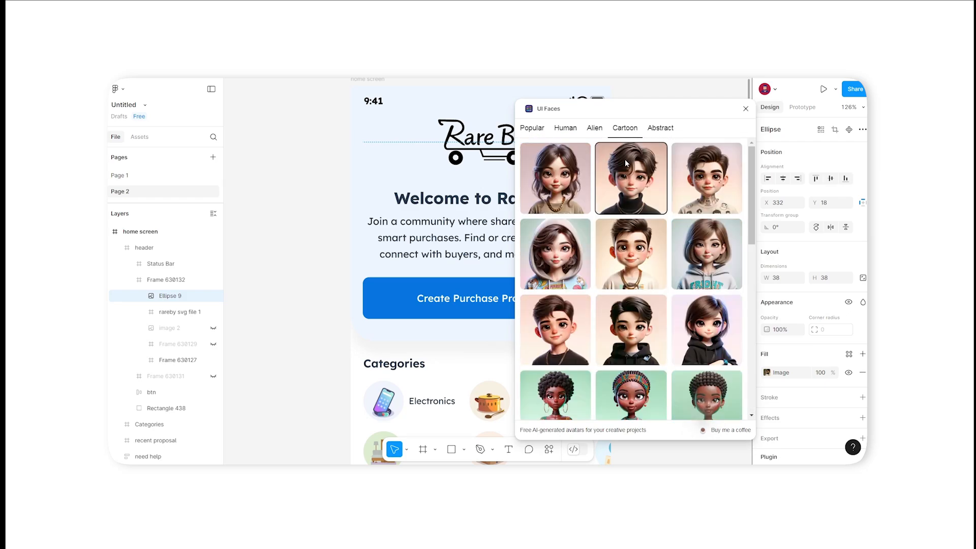
pyautogui.scroll(-5, 626, 163)
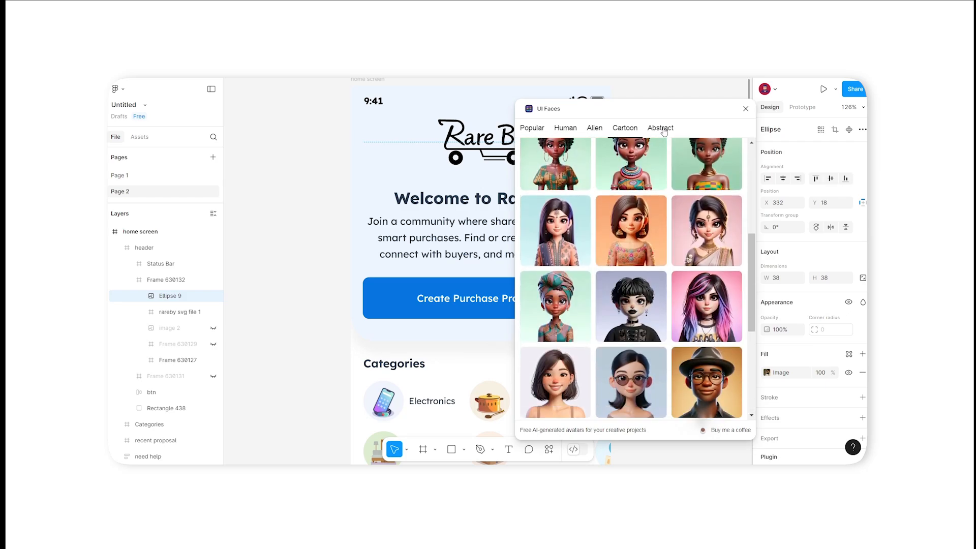
pyautogui.click(666, 129)
pyautogui.scroll(-3, 645, 206)
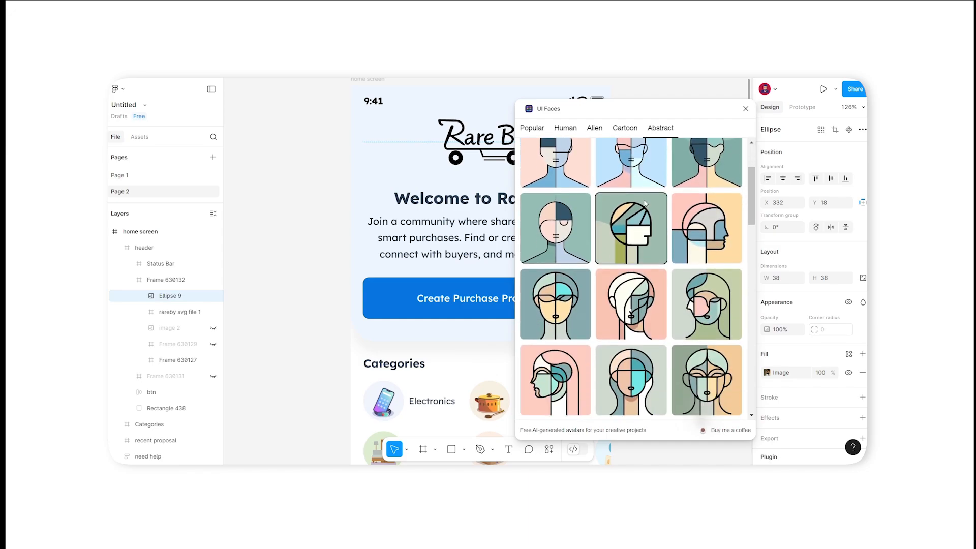
pyautogui.scroll(-3, 645, 205)
pyautogui.scroll(5, 645, 209)
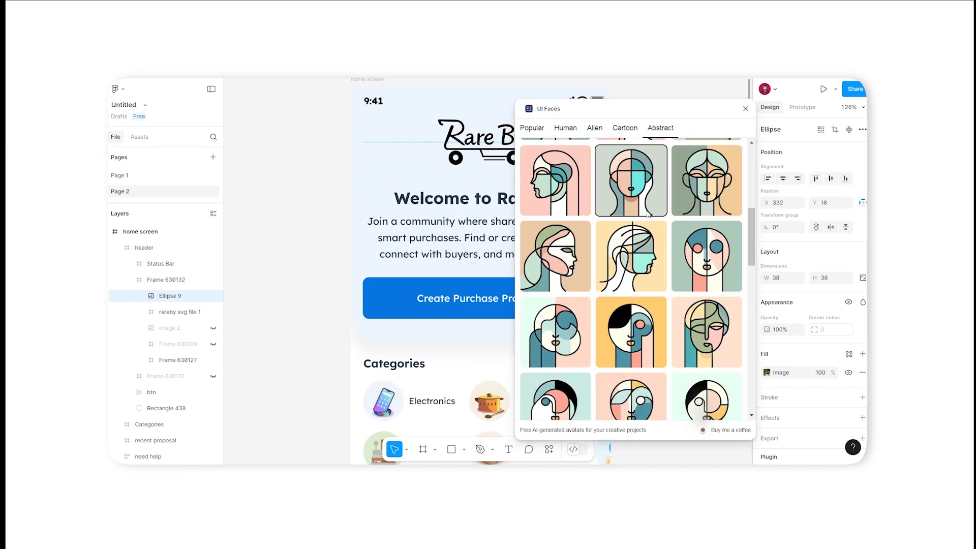
# - Fill the header's profile picture with the first avatar from the Popular category
pyautogui.click(525, 131)
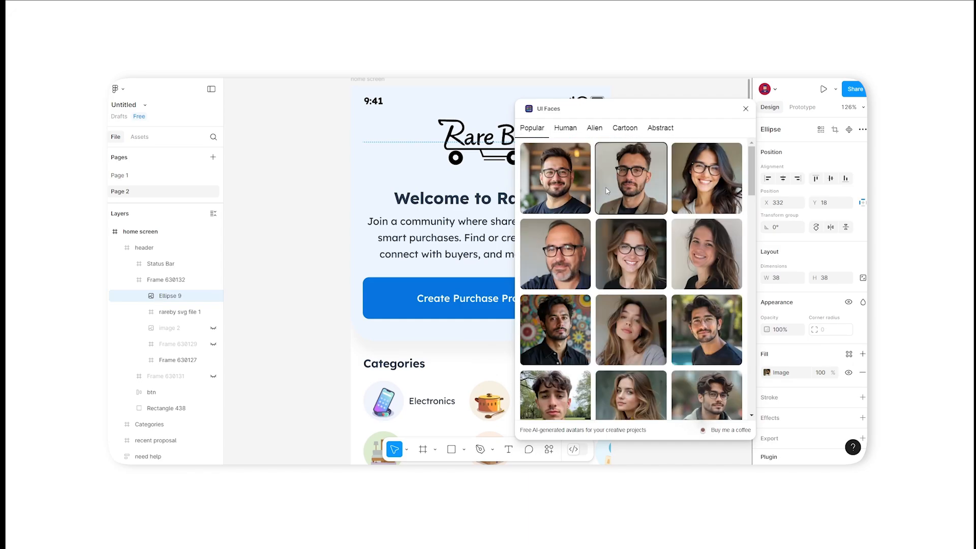
pyautogui.scroll(-3, 293, 207)
pyautogui.scroll(2, 501, 170)
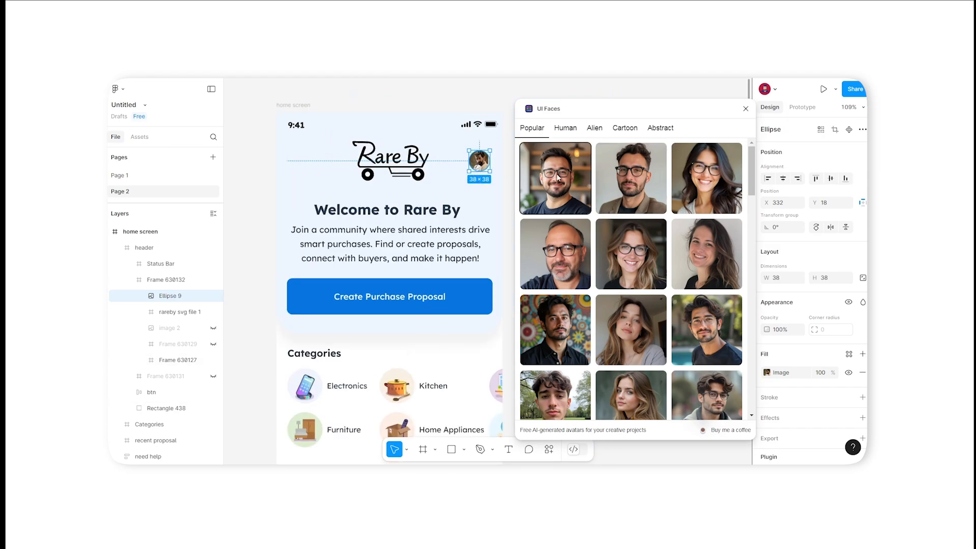
pyautogui.click(558, 177)
pyautogui.scroll(3, 464, 149)
pyautogui.scroll(-1, 465, 149)
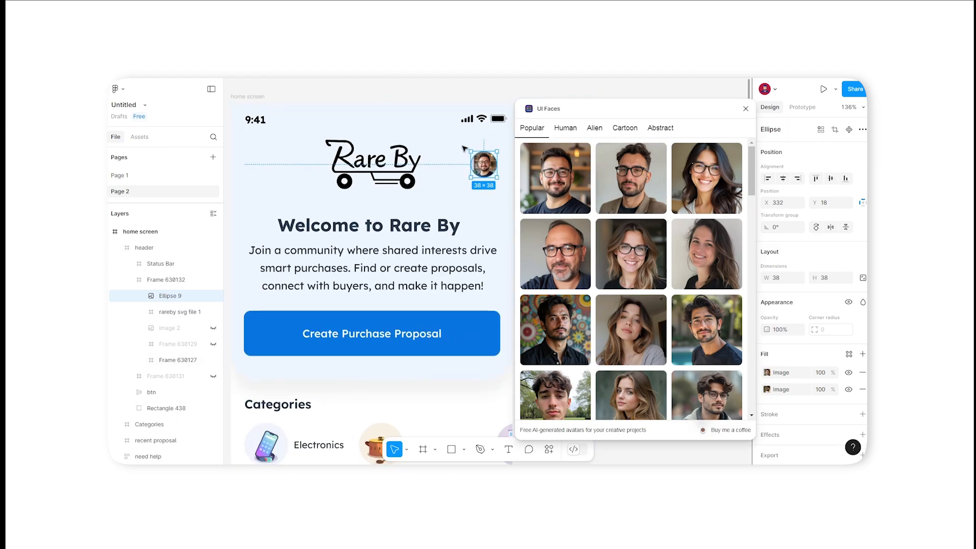
# - Select the landscape image and open it in the Photopea plugin, searching the plugins for "photo"
pyautogui.scroll(-1, 465, 149)
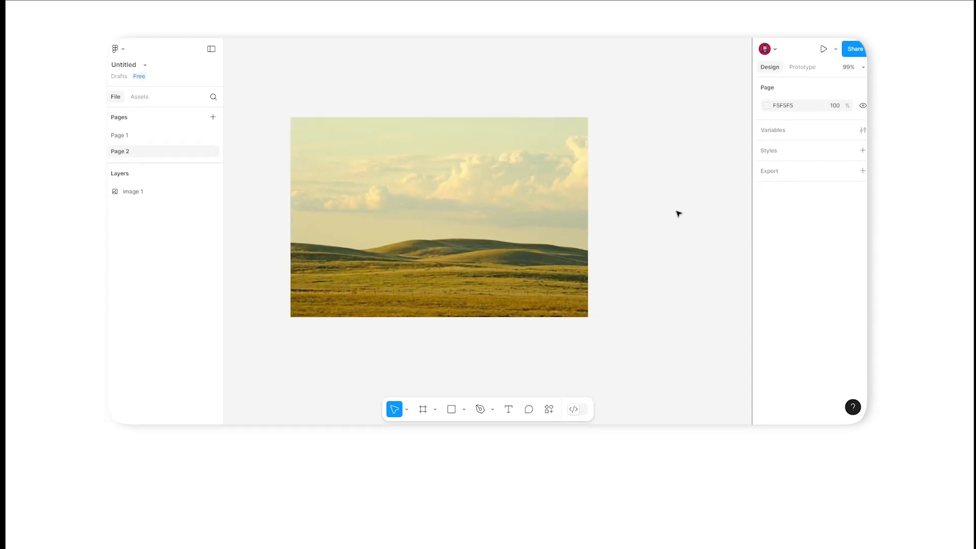
pyautogui.click(433, 227)
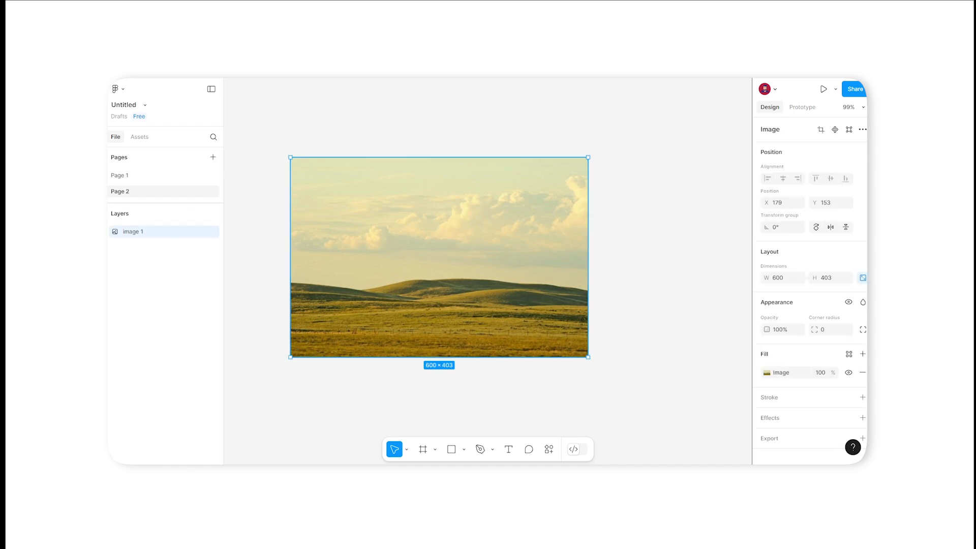
pyautogui.rightClick(474, 242)
pyautogui.moveTo(501, 348)
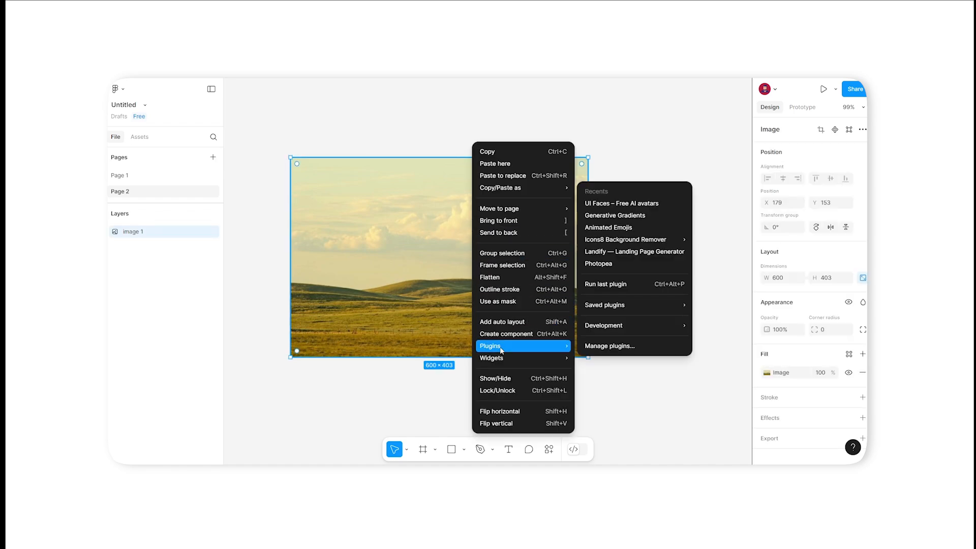
pyautogui.click(600, 348)
pyautogui.write('ph')
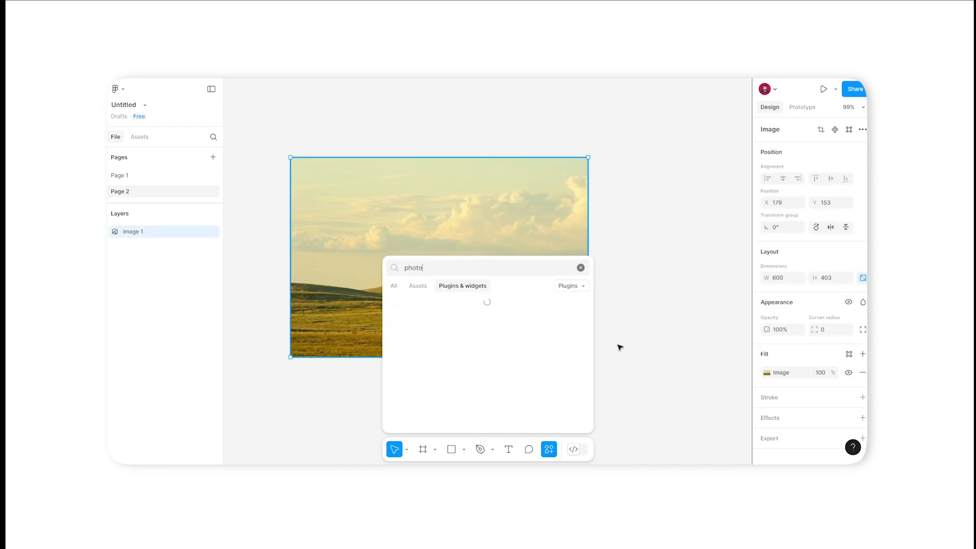
pyautogui.write('oto')
pyautogui.click(535, 305)
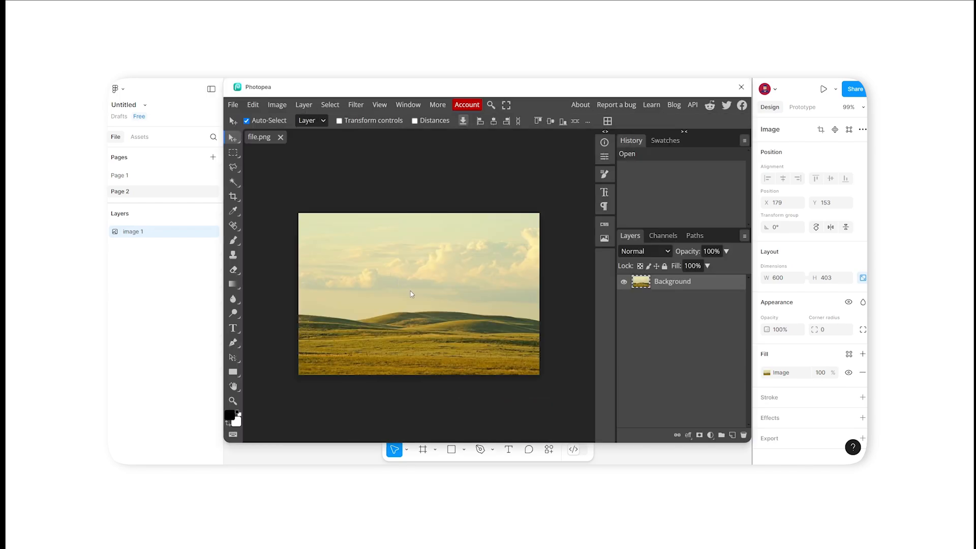
# - Look through Photopea's File, Edit, Image and Layer commands
pyautogui.click(232, 104)
pyautogui.click(233, 107)
pyautogui.click(254, 106)
pyautogui.click(275, 106)
pyautogui.click(276, 107)
pyautogui.click(299, 107)
pyautogui.click(300, 106)
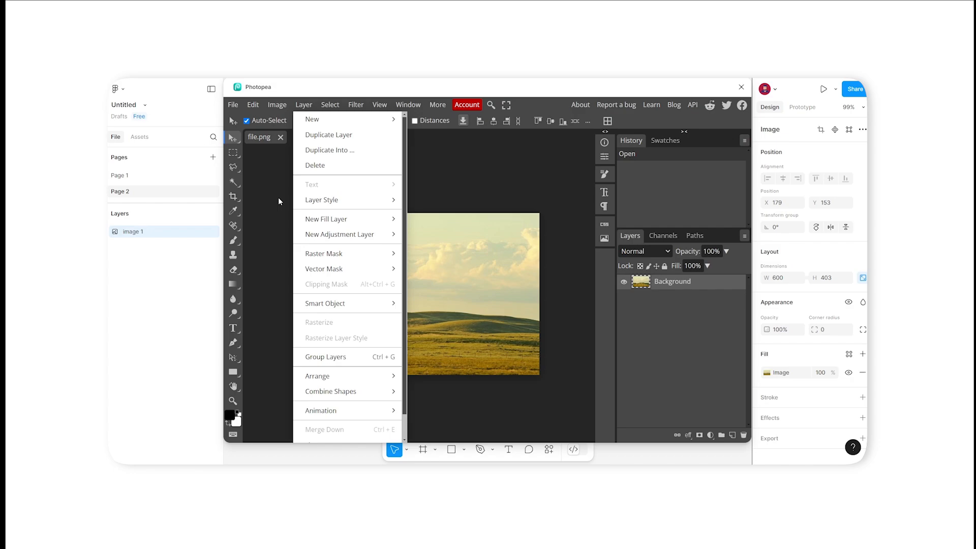
pyautogui.moveTo(380, 301); pyautogui.dragTo(420, 301)
# - Apply a Hue/Saturation adjustment to the landscape image with hue -6, saturation -2 and lightness 7
pyautogui.scroll(2, 420, 301)
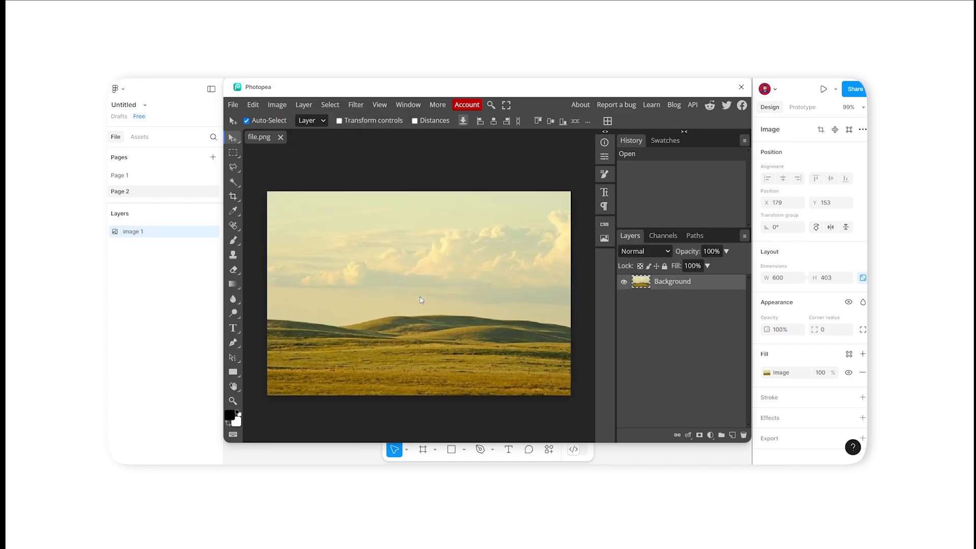
pyautogui.hotkey('ctrl', 'u')
pyautogui.moveTo(381, 180); pyautogui.dragTo(620, 176)
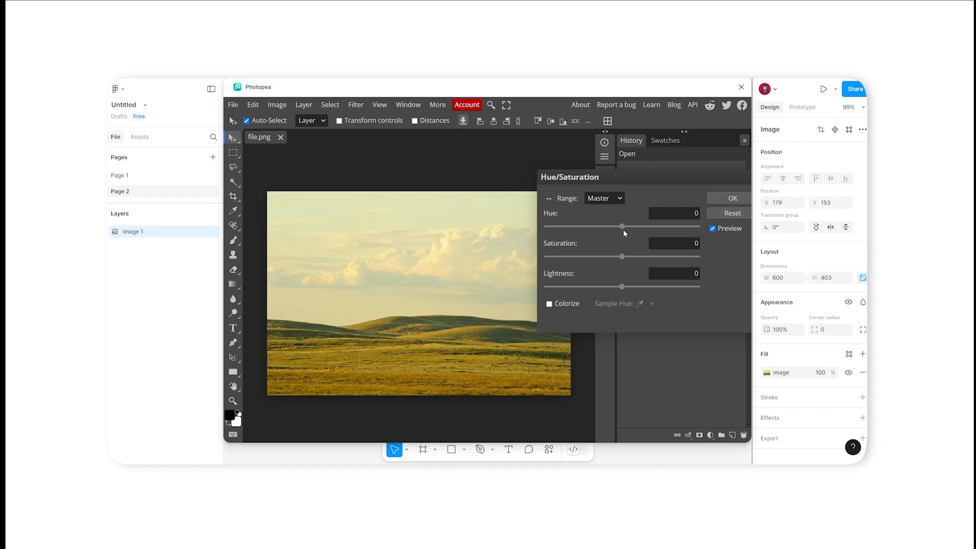
pyautogui.moveTo(621, 229)
pyautogui.mouseDown()
pyautogui.moveTo(631, 229)
pyautogui.moveTo(618, 227)
pyautogui.mouseUp()
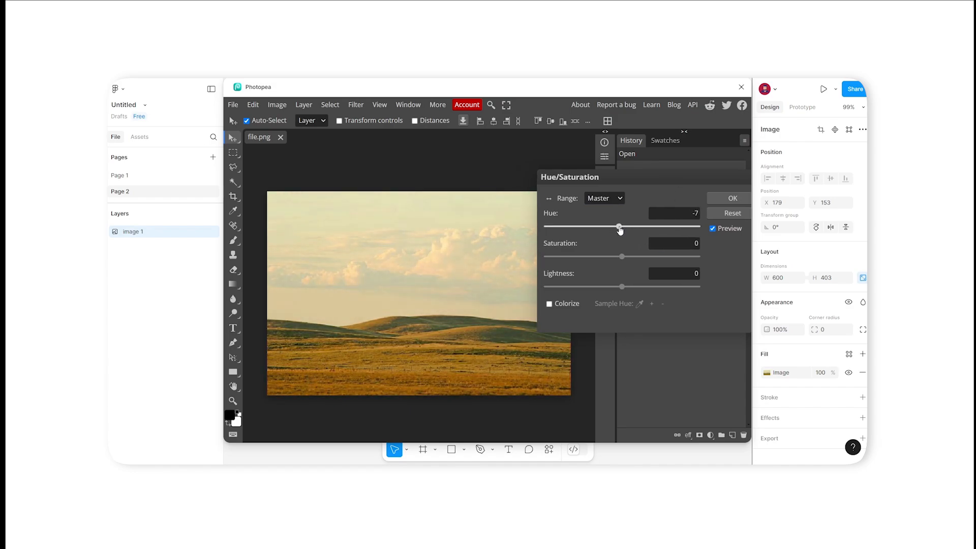
pyautogui.moveTo(649, 178); pyautogui.dragTo(628, 181)
pyautogui.moveTo(601, 260)
pyautogui.mouseDown()
pyautogui.moveTo(610, 261)
pyautogui.moveTo(599, 260)
pyautogui.mouseUp()
pyautogui.moveTo(601, 290); pyautogui.dragTo(607, 295)
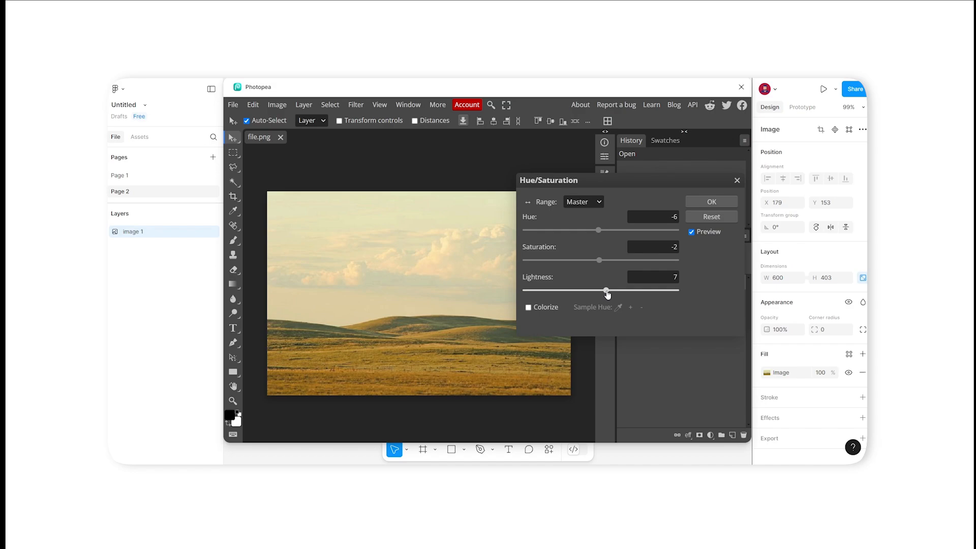
pyautogui.click(712, 202)
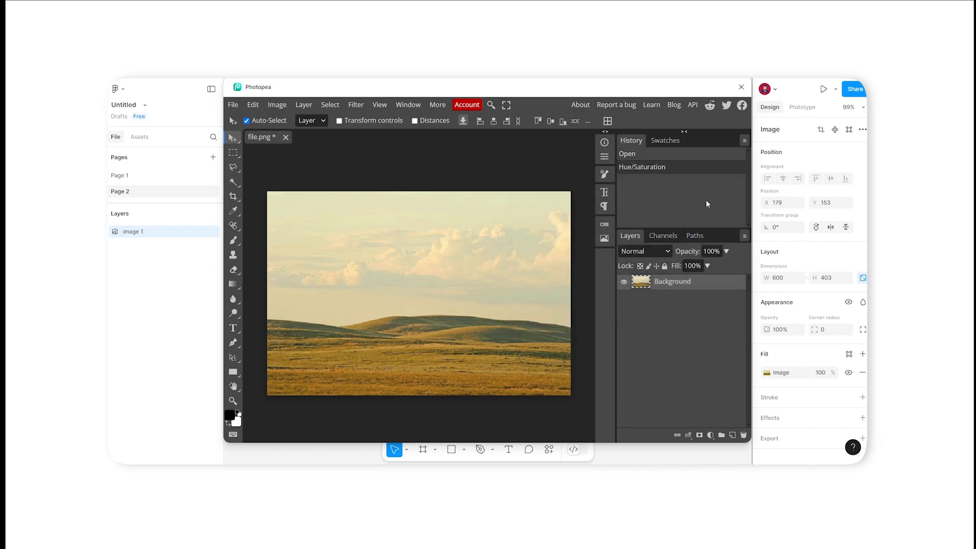
# - Look through Photopea's Pen, Magic Wand, Rectangle Select and Lasso tools and their variants
pyautogui.click(233, 344)
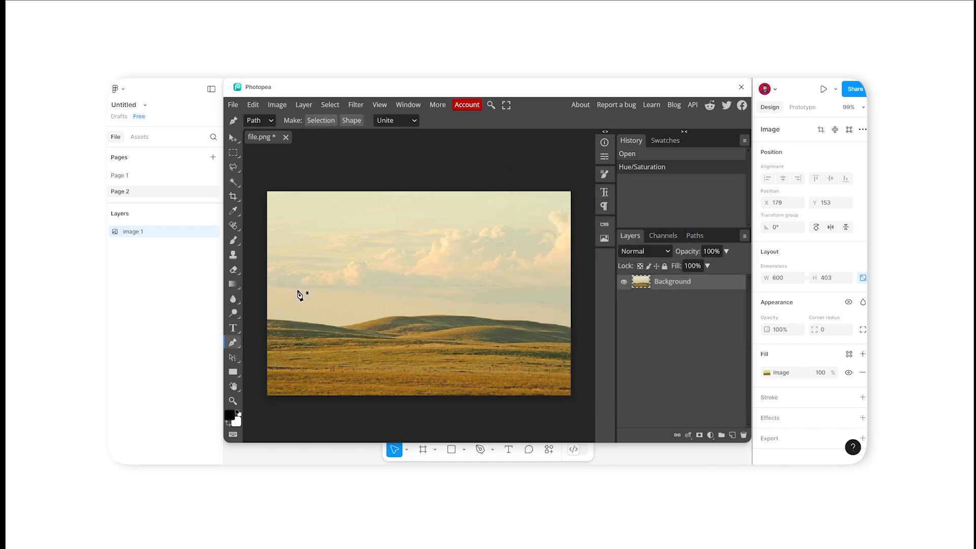
pyautogui.click(232, 137)
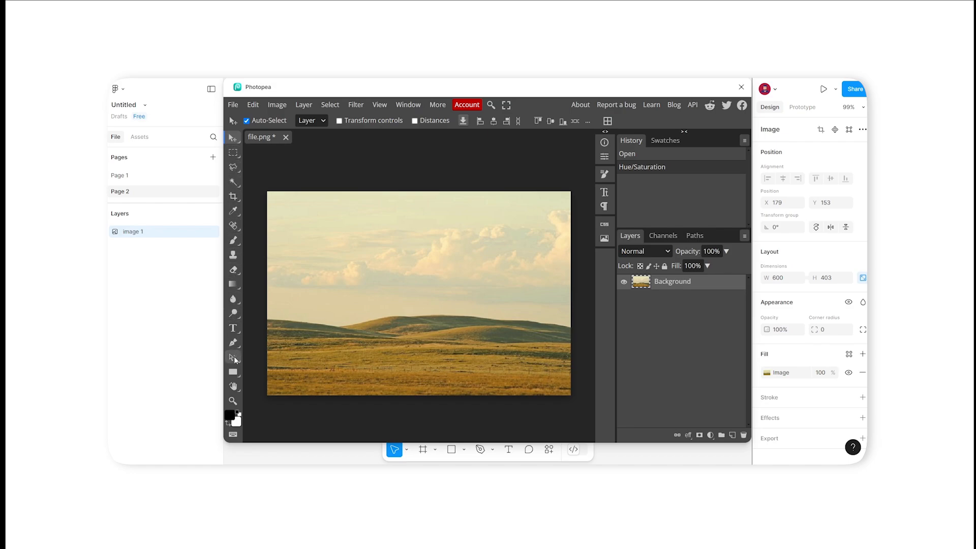
pyautogui.click(237, 184)
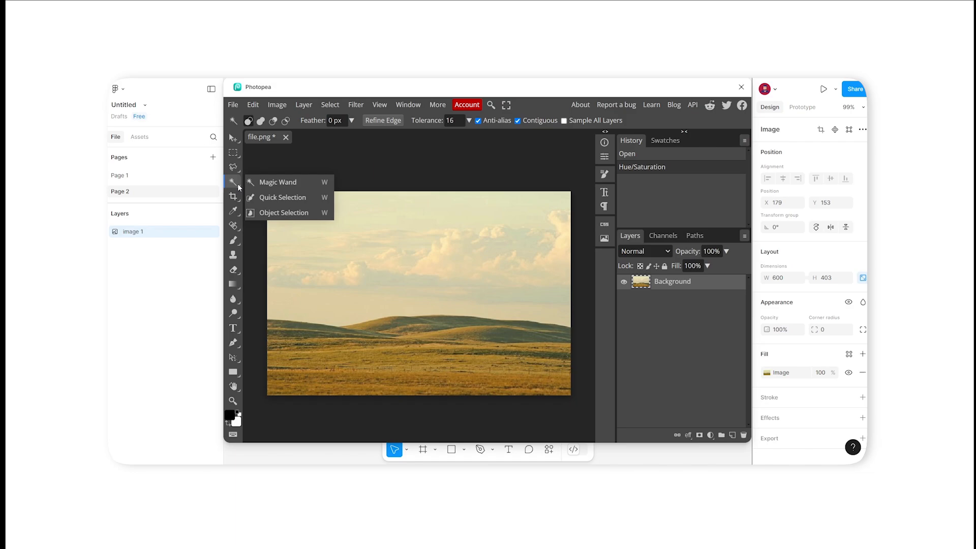
pyautogui.click(238, 159)
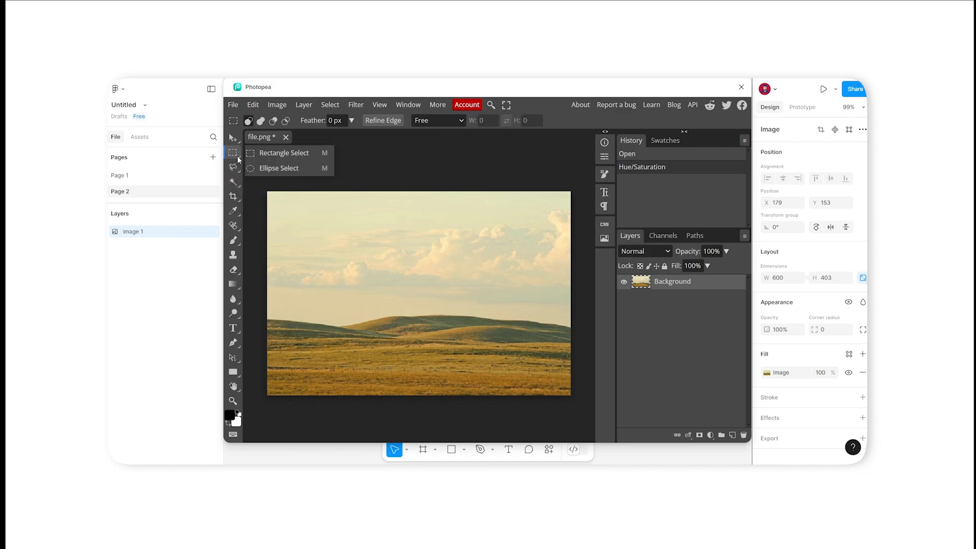
pyautogui.click(237, 170)
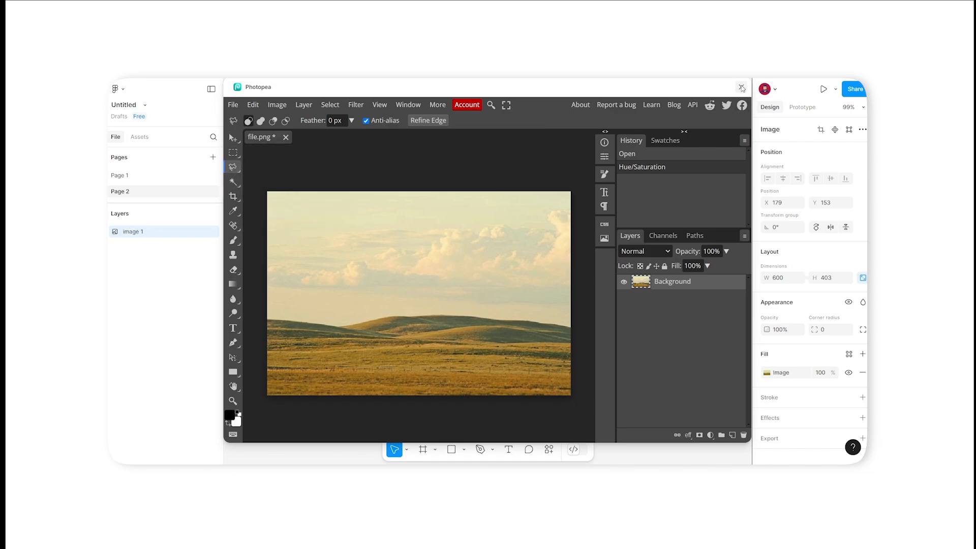
# - Save the adjusted landscape image, dismiss the Premium offer and close Photopea
pyautogui.hotkey('ctrl', 's')
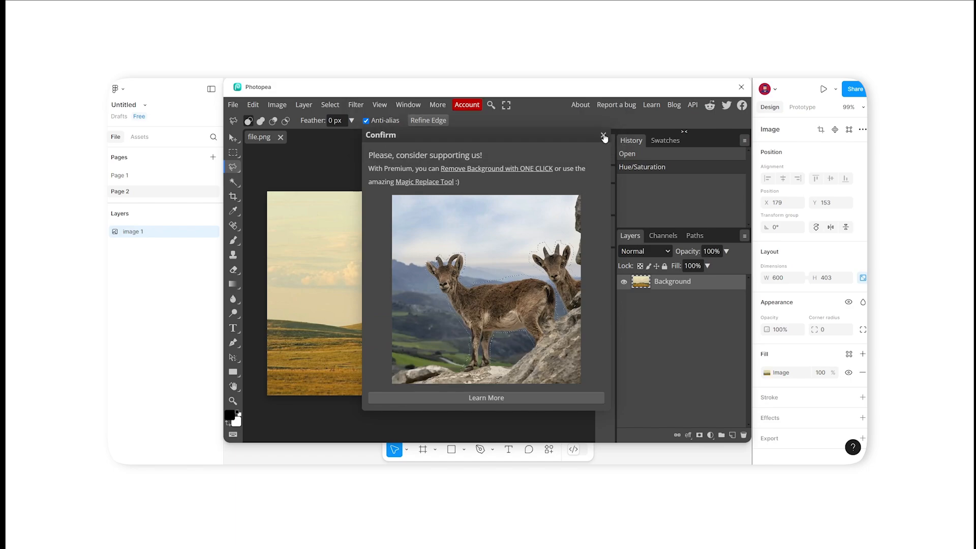
pyautogui.click(605, 136)
pyautogui.click(742, 87)
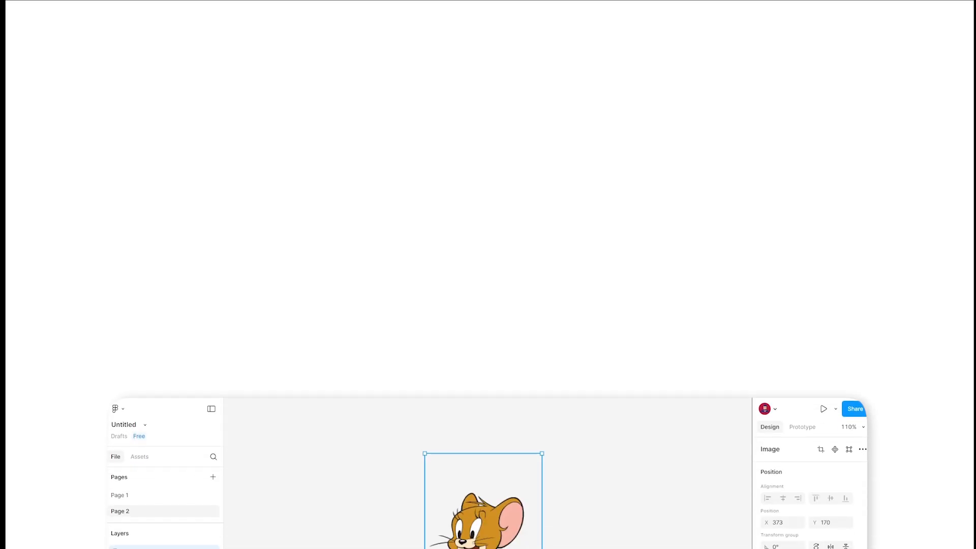
# - Select the cartoon mouse image and run the Image Tracer plugin on it, searching the plugins for "image"
pyautogui.click(587, 279)
pyautogui.scroll(1, 542, 264)
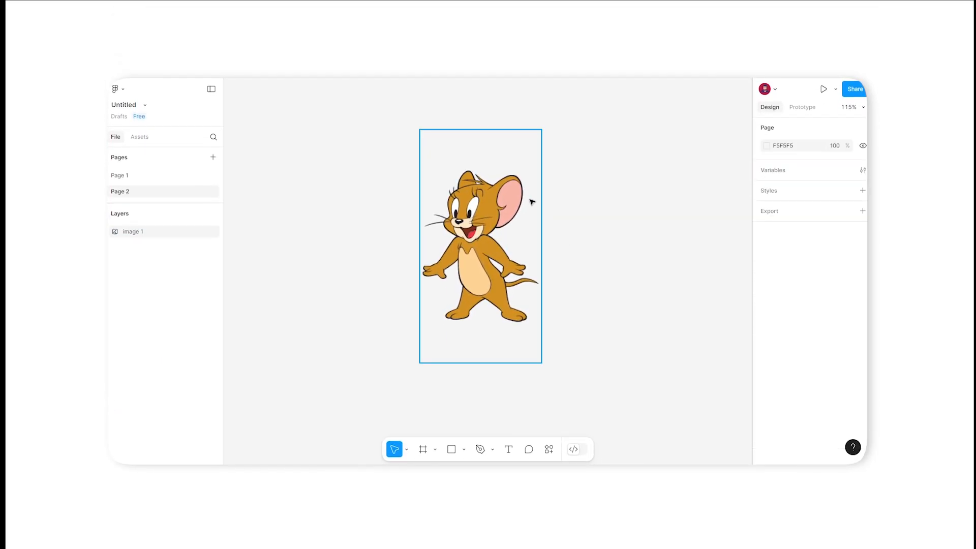
pyautogui.rightClick(472, 216)
pyautogui.moveTo(529, 361)
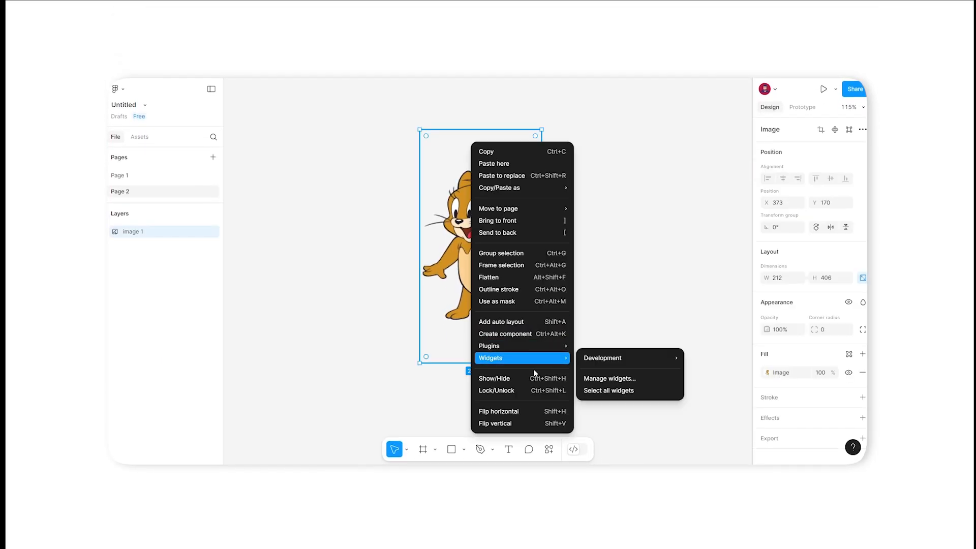
pyautogui.click(618, 351)
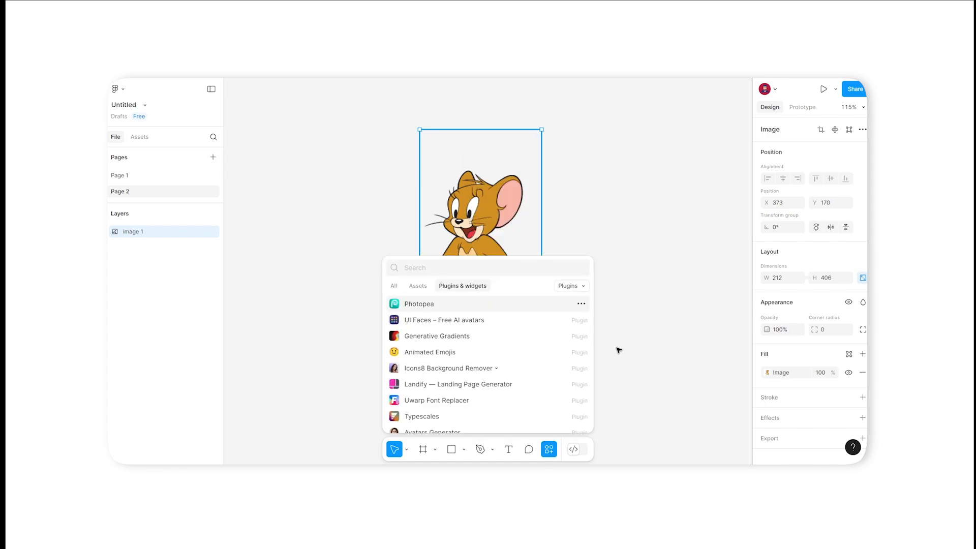
pyautogui.write('image')
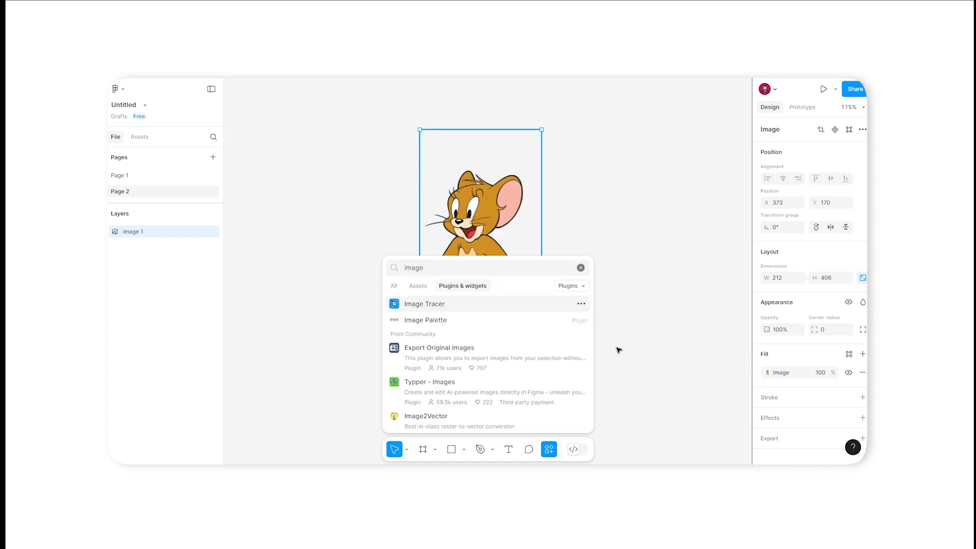
pyautogui.click(529, 309)
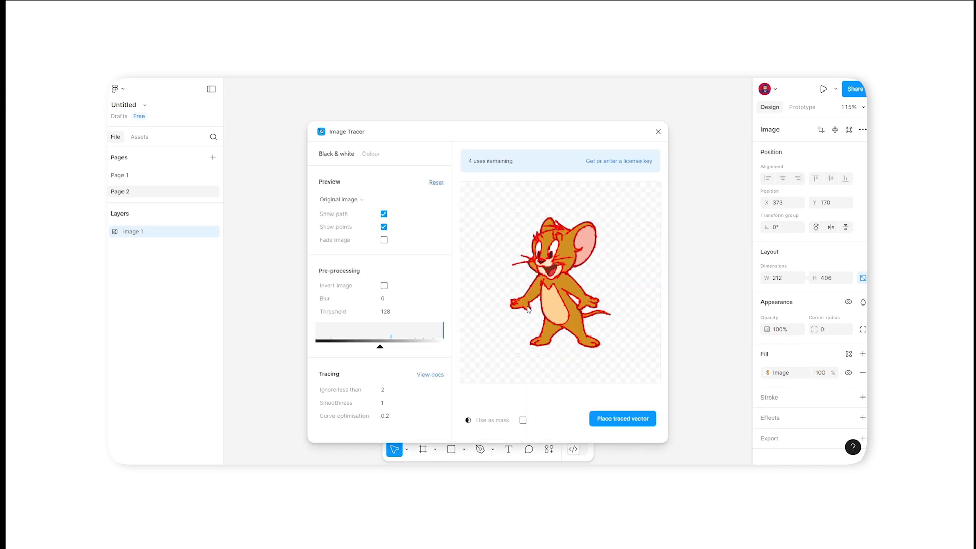
# - Trace the cartoon mouse in Colour mode and place the traced vector on the canvas beside the original, to its left
pyautogui.click(372, 154)
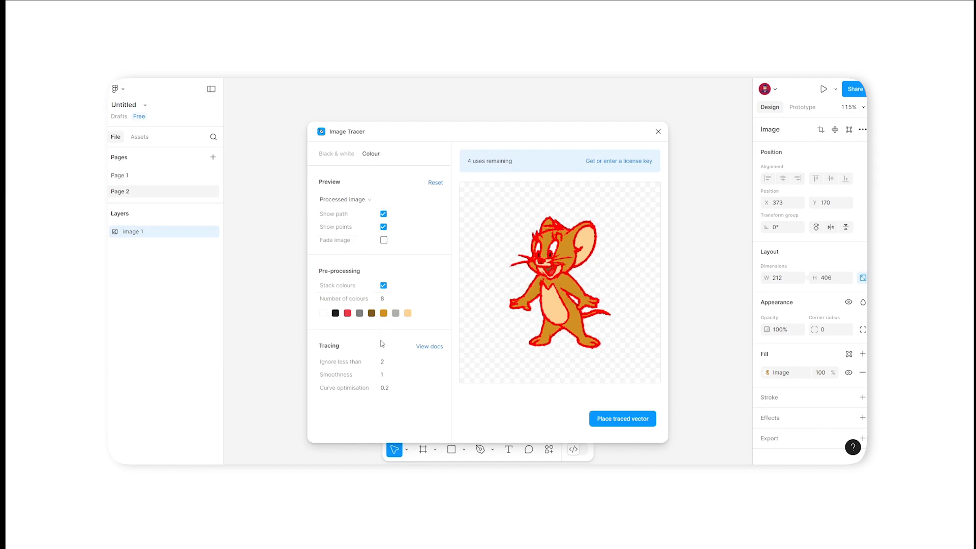
pyautogui.click(638, 420)
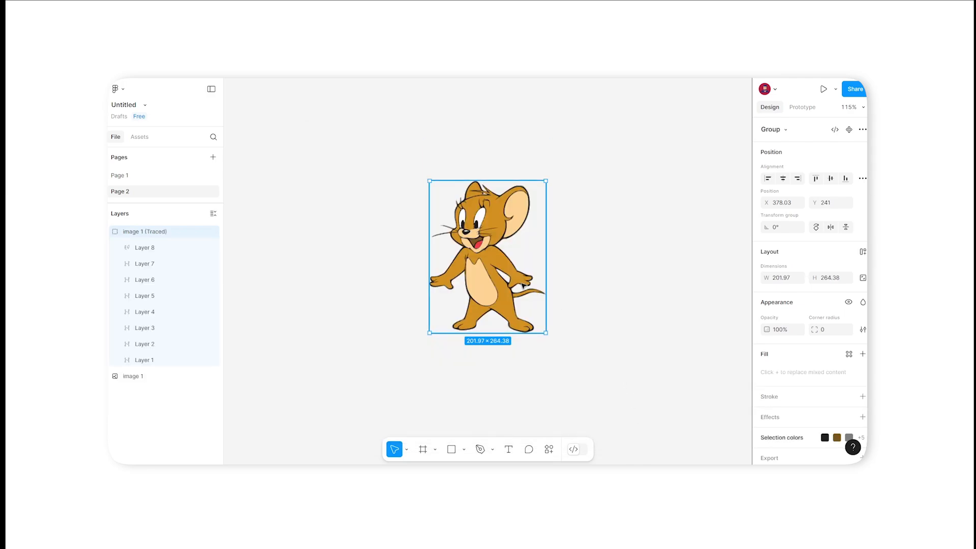
pyautogui.moveTo(485, 267); pyautogui.dragTo(350, 269)
pyautogui.click(410, 142)
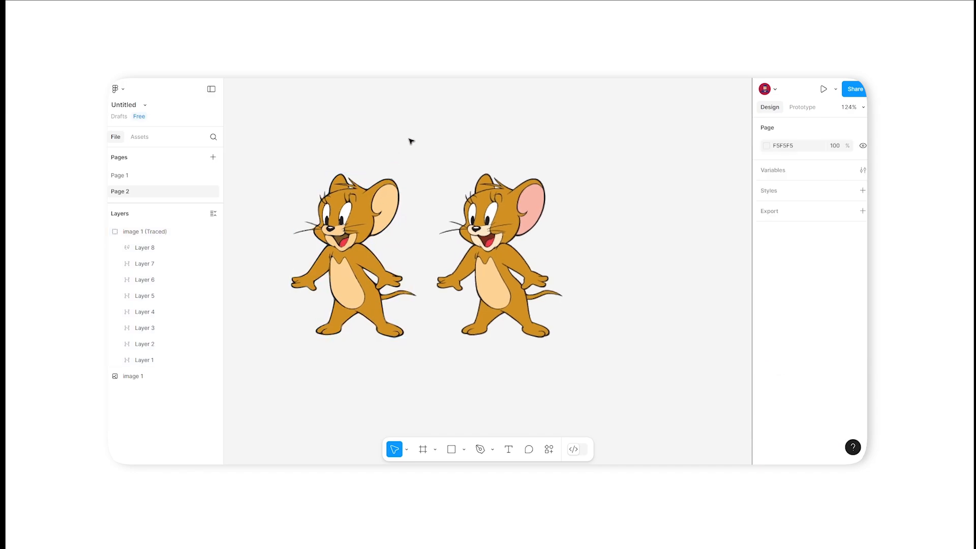
pyautogui.scroll(1, 418, 231)
pyautogui.moveTo(418, 231); pyautogui.dragTo(447, 227)
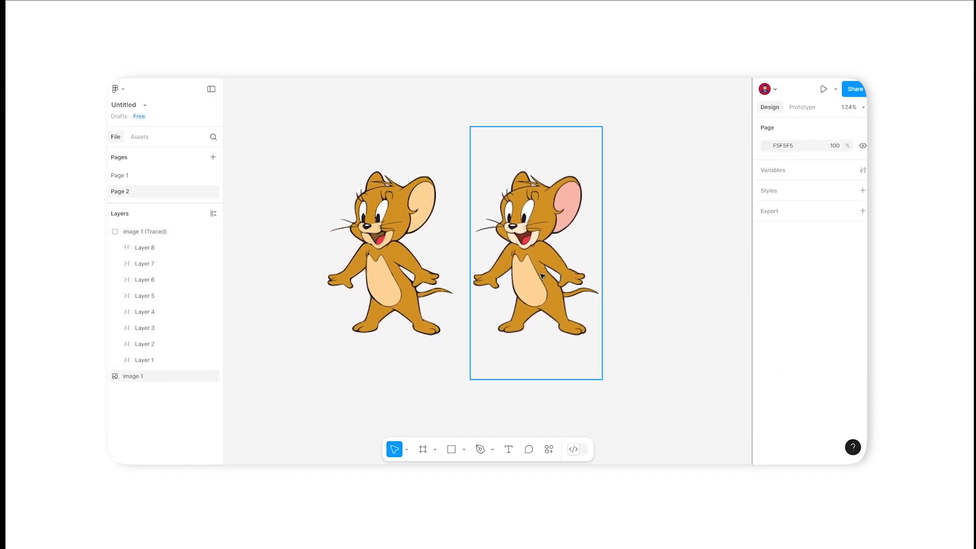
pyautogui.click(561, 276)
pyautogui.moveTo(561, 276); pyautogui.dragTo(569, 277)
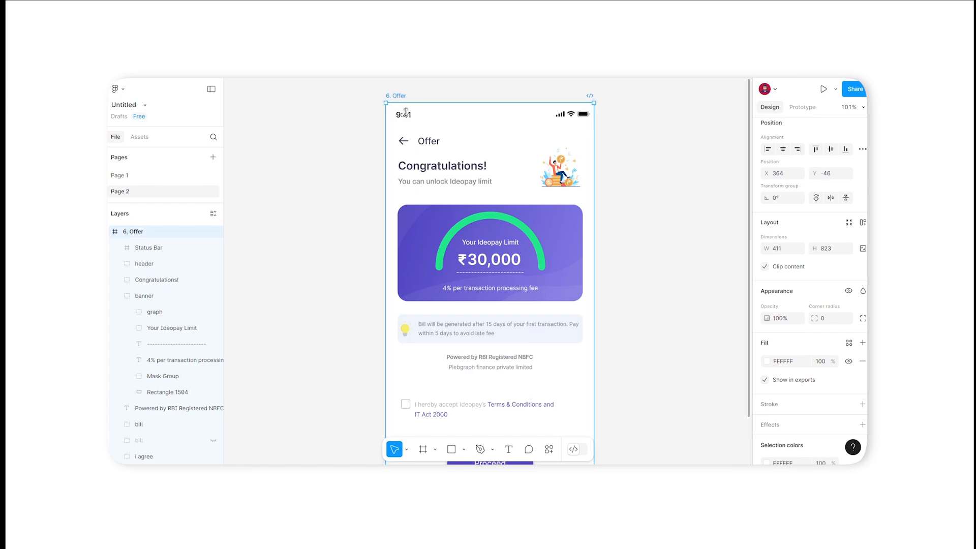
# - Select the purple banner's background rectangle, Rectangle 1504, in the Offer frame and collapse the Mask Group above it
pyautogui.scroll(3, 444, 294)
pyautogui.keyDown('ctrl'); pyautogui.click(400, 276); pyautogui.keyUp('ctrl')
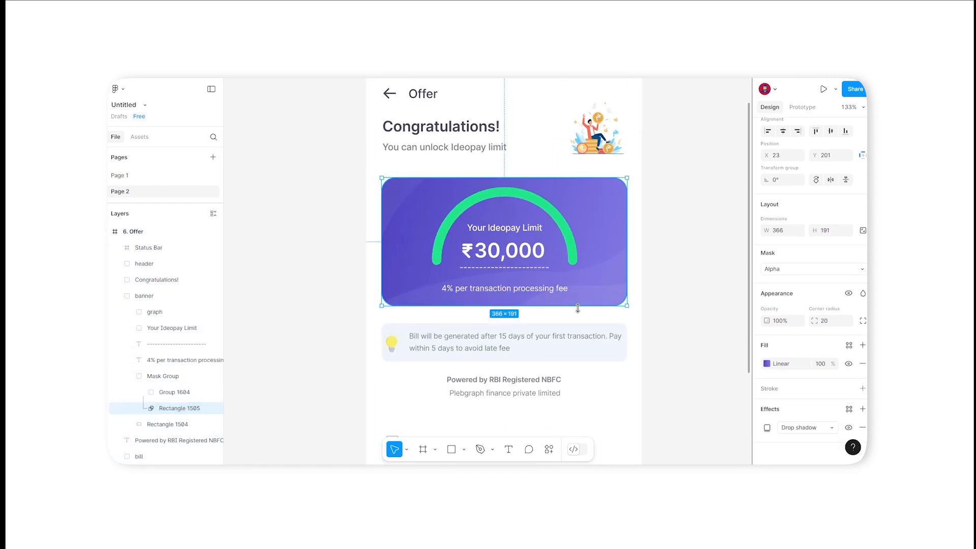
pyautogui.click(130, 378)
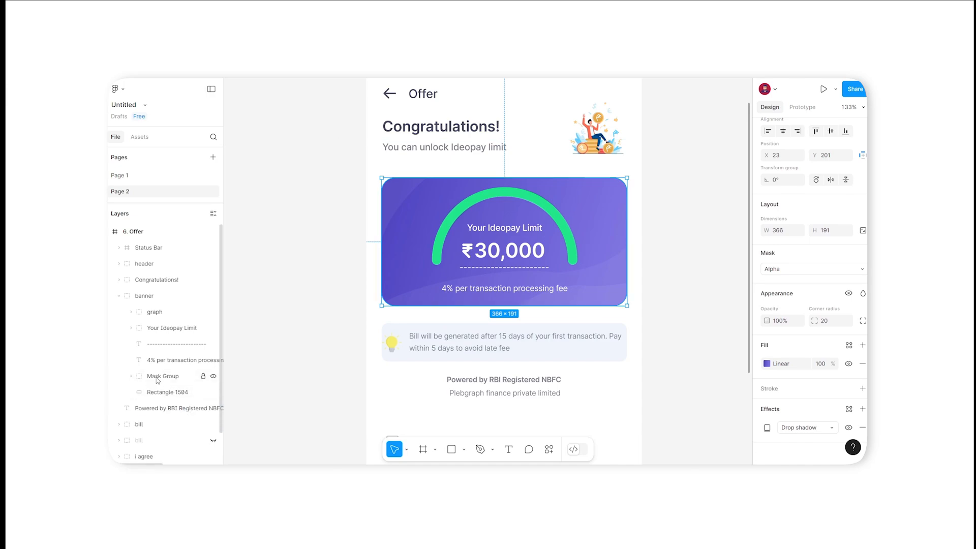
pyautogui.click(157, 377)
pyautogui.click(161, 392)
# - Run the Beautiful Shadows plugin on the banner rectangle, searching the plugins for "beautiful shad"
pyautogui.rightClick(620, 290)
pyautogui.moveTo(657, 347)
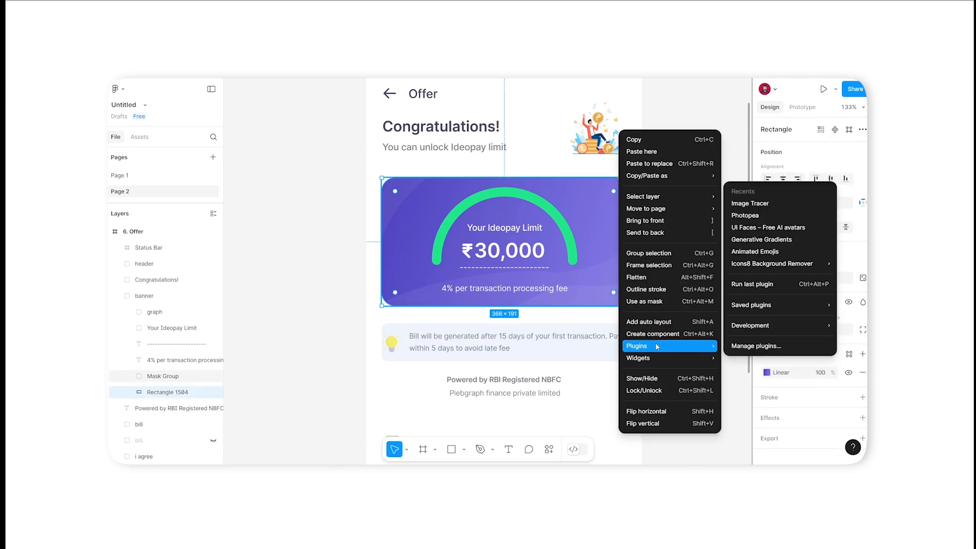
pyautogui.click(757, 346)
pyautogui.write('beau')
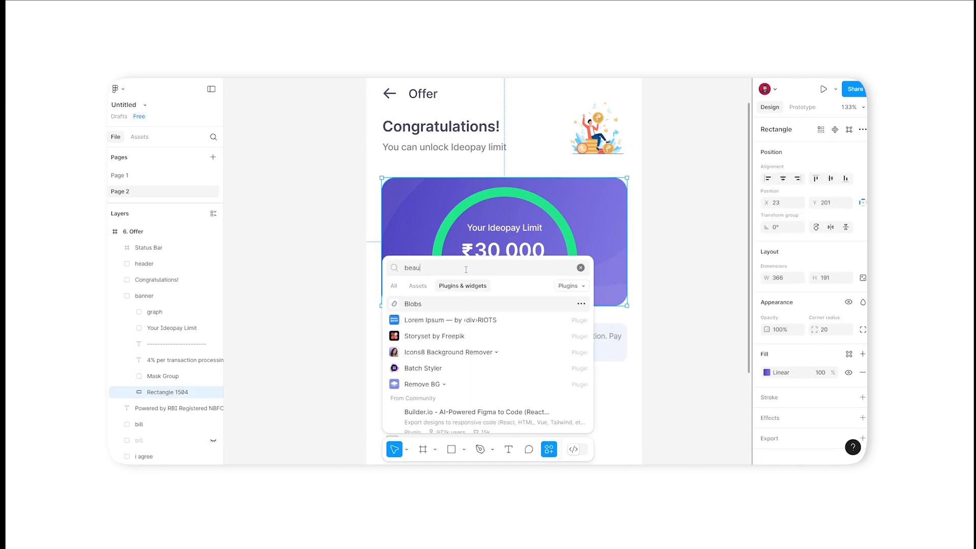
pyautogui.write('tiful')
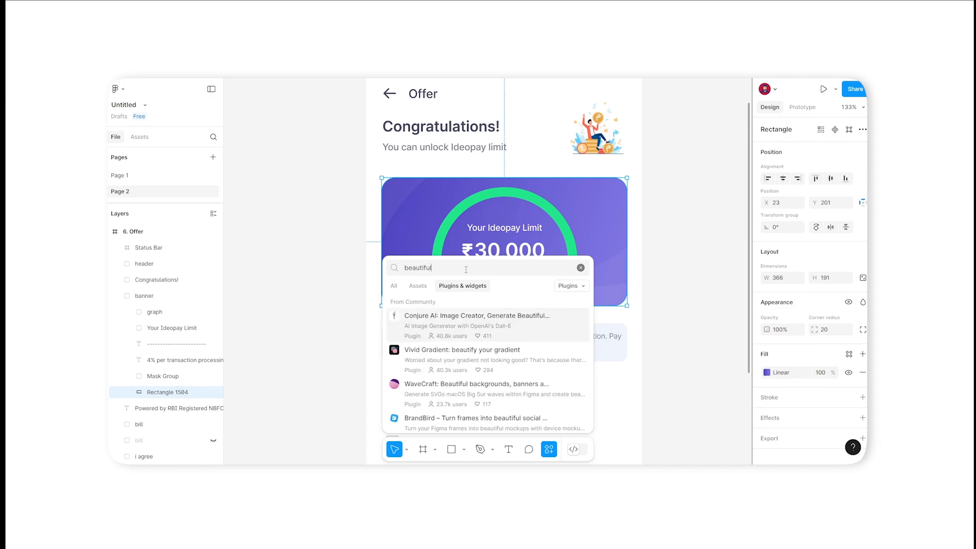
pyautogui.write(' shad')
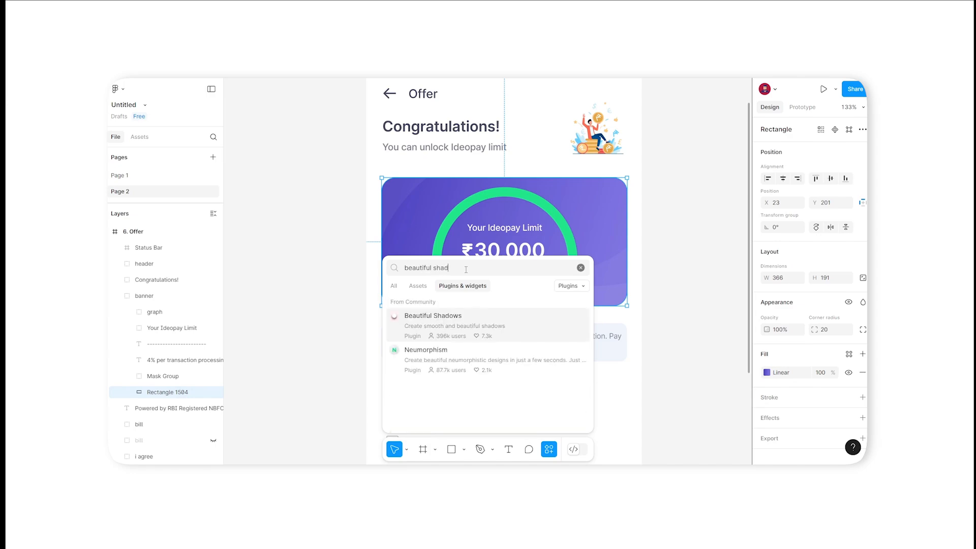
pyautogui.click(476, 326)
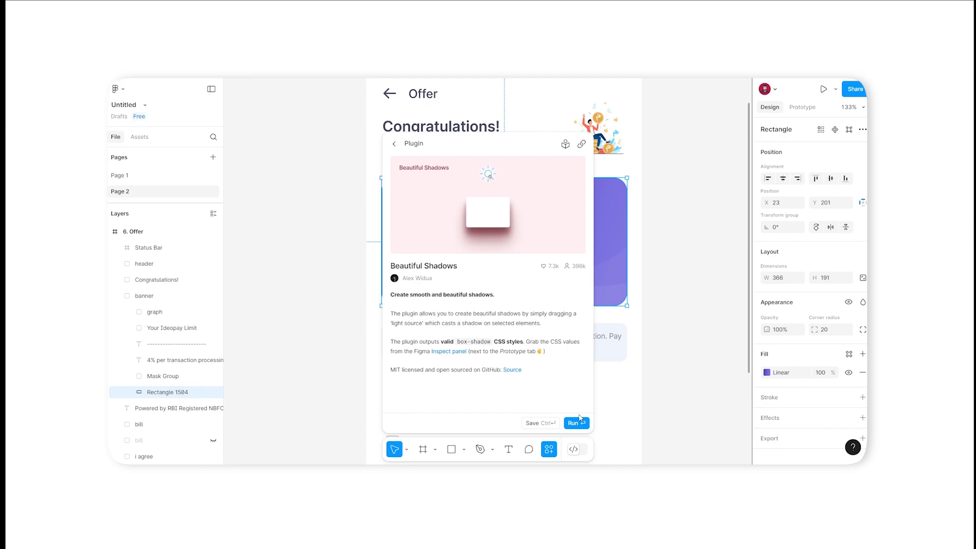
pyautogui.click(577, 422)
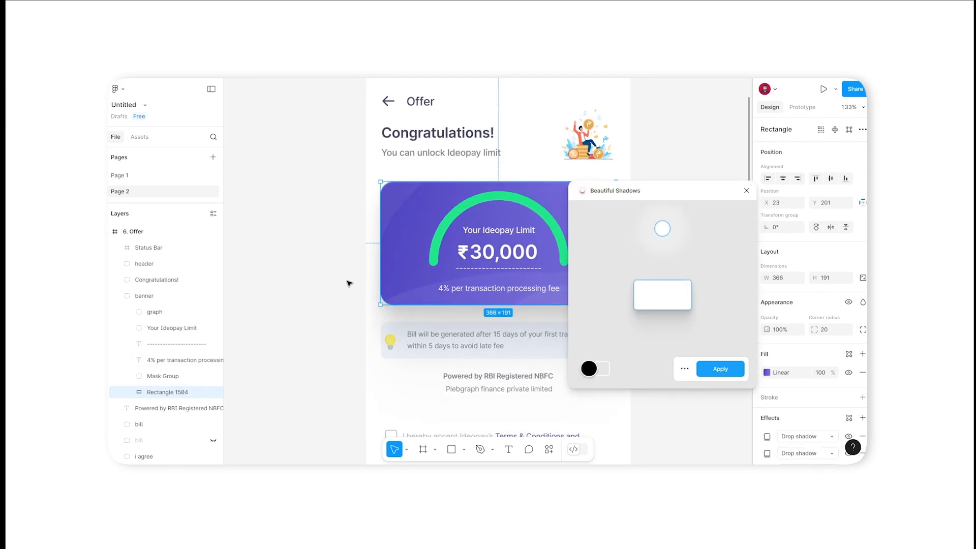
# - Move the light source to 90° at a distance of about 21, set its brightness to 5% and apply the drop shadow
pyautogui.scroll(-3, 349, 279)
pyautogui.moveTo(668, 226); pyautogui.dragTo(661, 286)
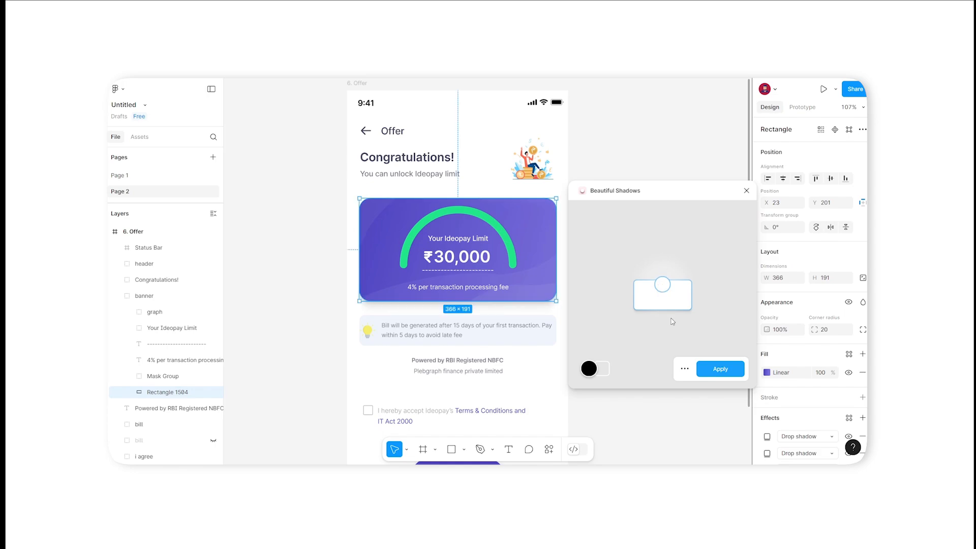
pyautogui.click(685, 369)
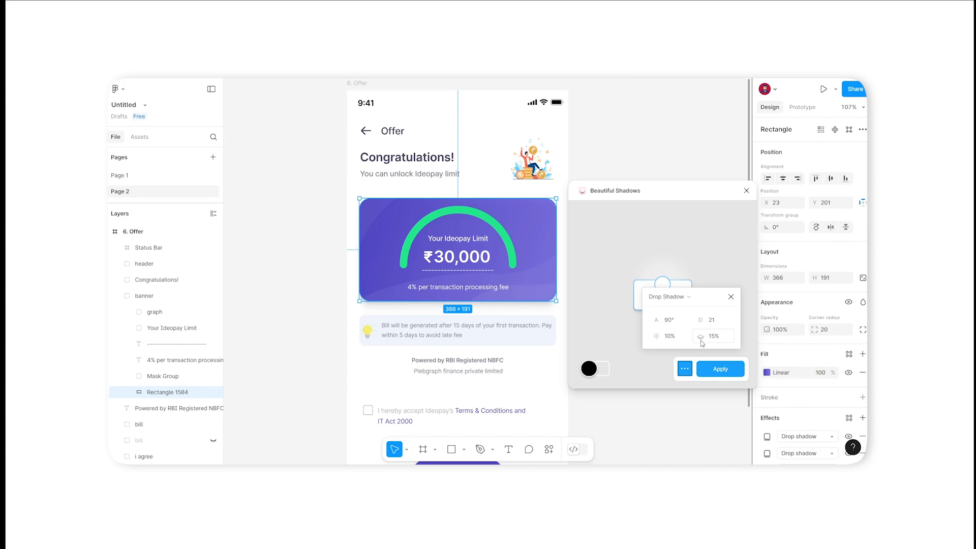
pyautogui.click(671, 340)
pyautogui.write('5')
pyautogui.press('Return')
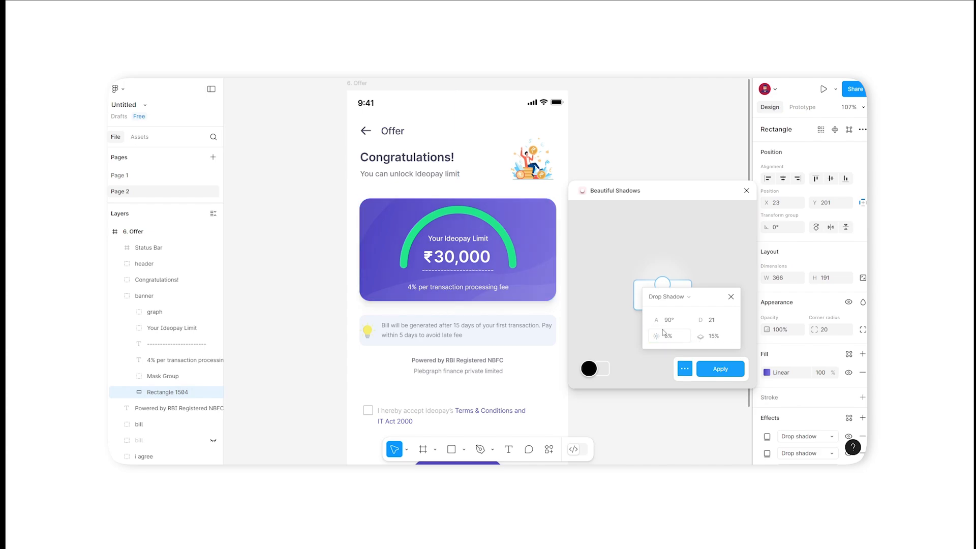
pyautogui.click(730, 297)
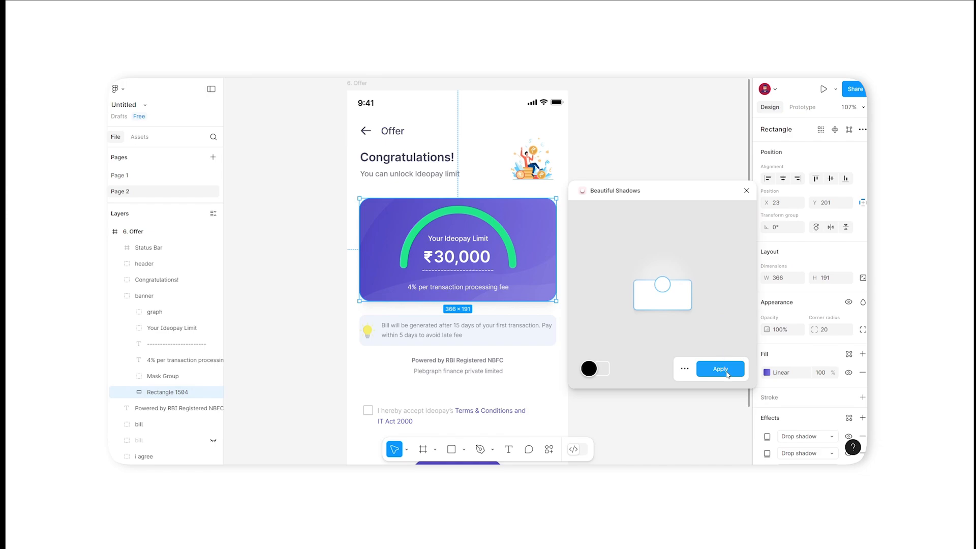
pyautogui.click(726, 373)
pyautogui.click(661, 327)
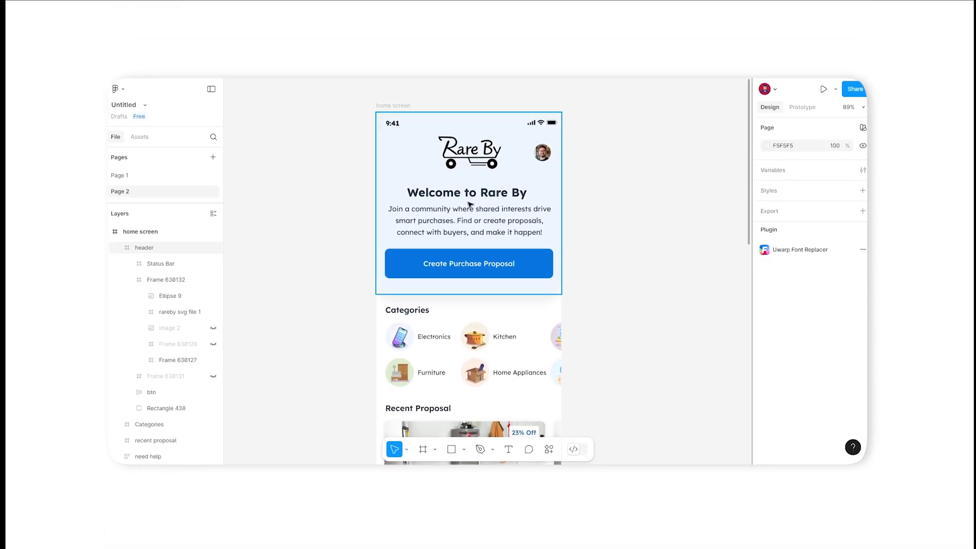
# - Select the home screen frame and run the Uwarp Font Replacer plugin on it, searching the plugins for "uwar"
pyautogui.scroll(-5, 467, 204)
pyautogui.scroll(-7, 469, 204)
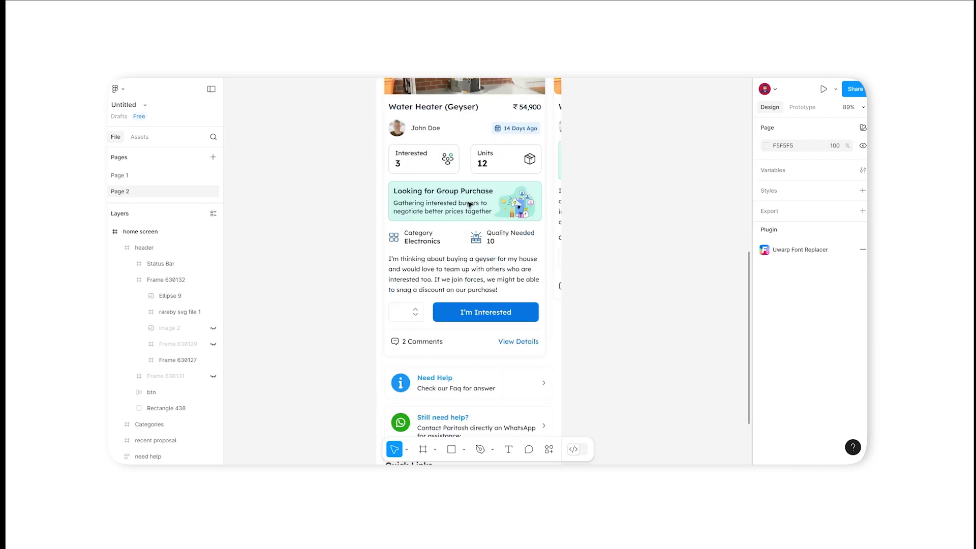
pyautogui.scroll(9, 469, 203)
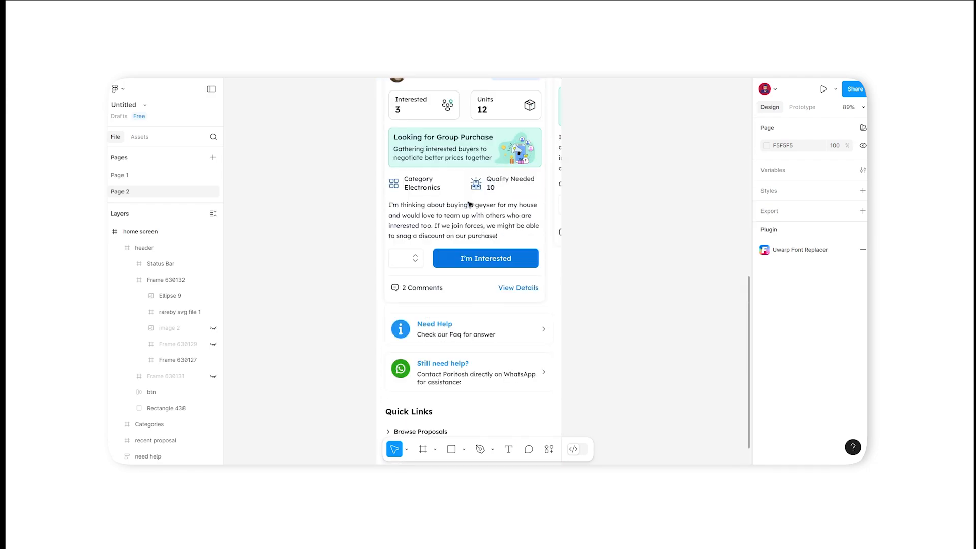
pyautogui.scroll(3, 470, 204)
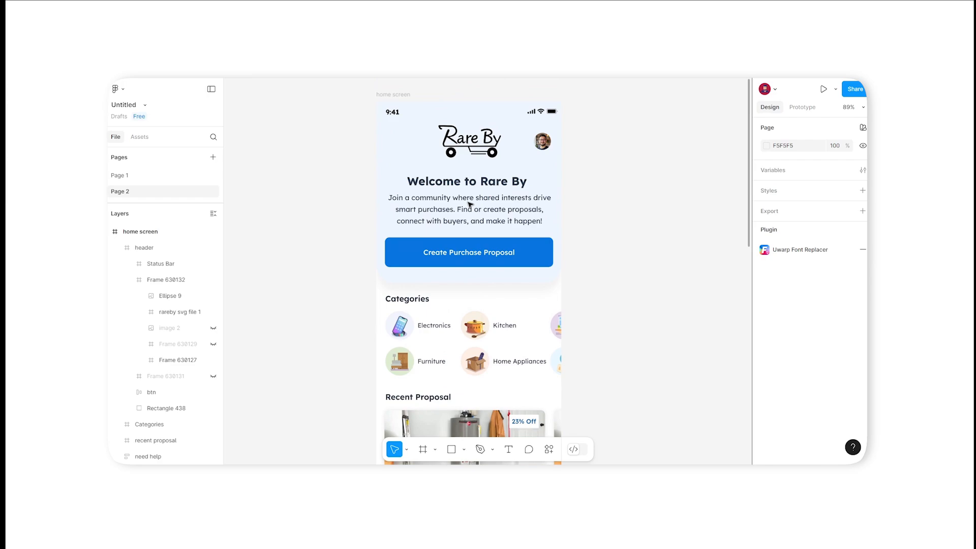
pyautogui.click(393, 106)
pyautogui.rightClick(392, 107)
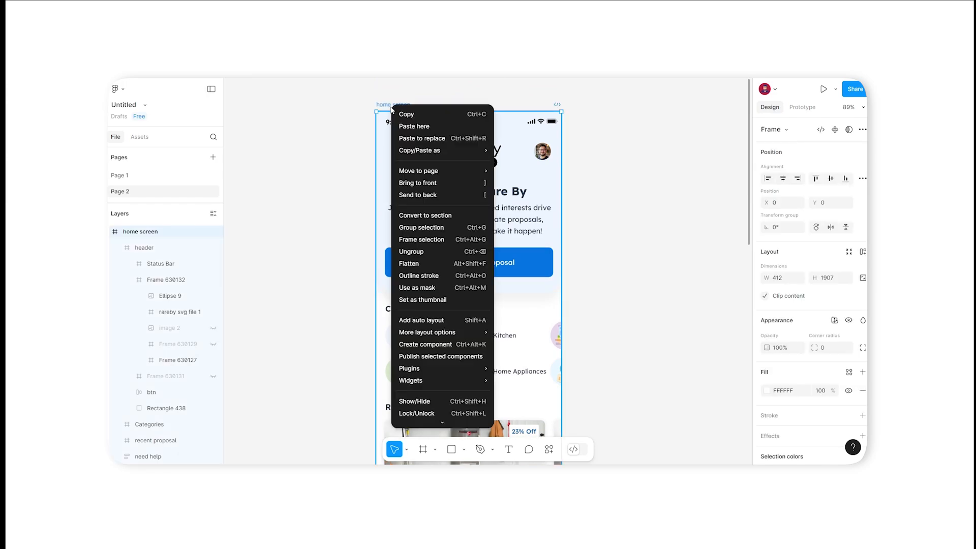
pyautogui.moveTo(459, 365)
pyautogui.click(553, 369)
pyautogui.write('uwar')
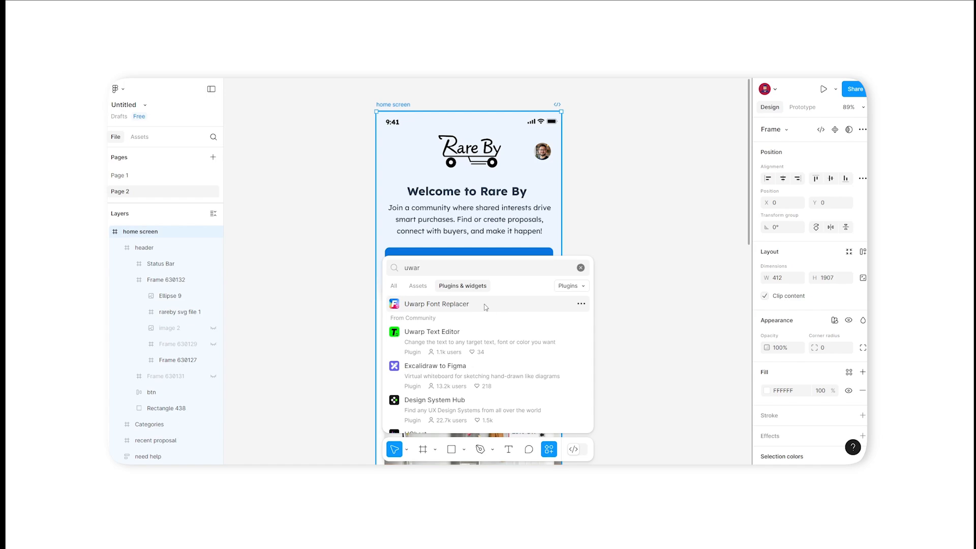
pyautogui.click(486, 305)
# - Set the target fonts for Lexend Regular and Medium to Poppins Regular and Poppins Medium
pyautogui.click(711, 230)
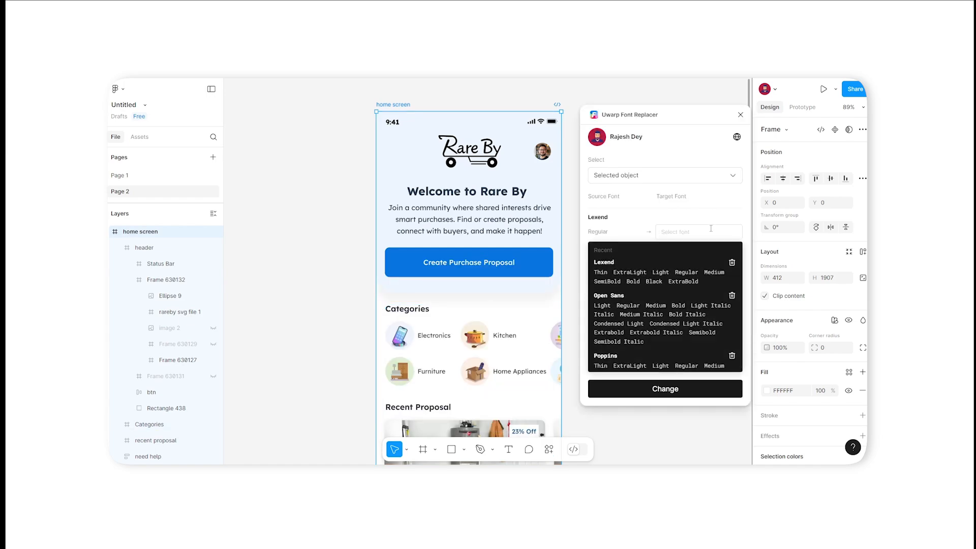
pyautogui.write('pop')
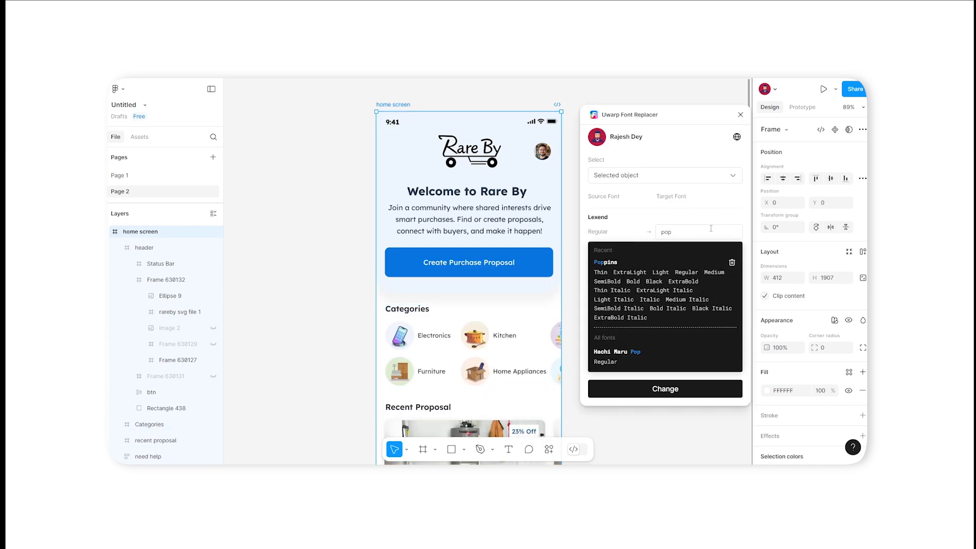
pyautogui.click(686, 273)
pyautogui.click(682, 249)
pyautogui.write('popp')
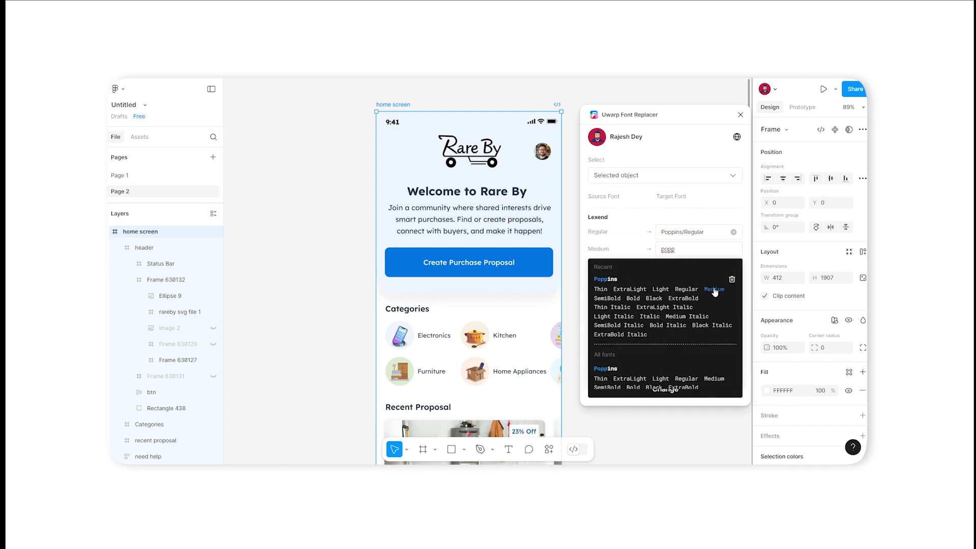
pyautogui.click(715, 290)
# - Set the target fonts for Lexend SemiBold and Bold to Poppins SemiBold and Poppins Bold
pyautogui.click(695, 265)
pyautogui.write('po')
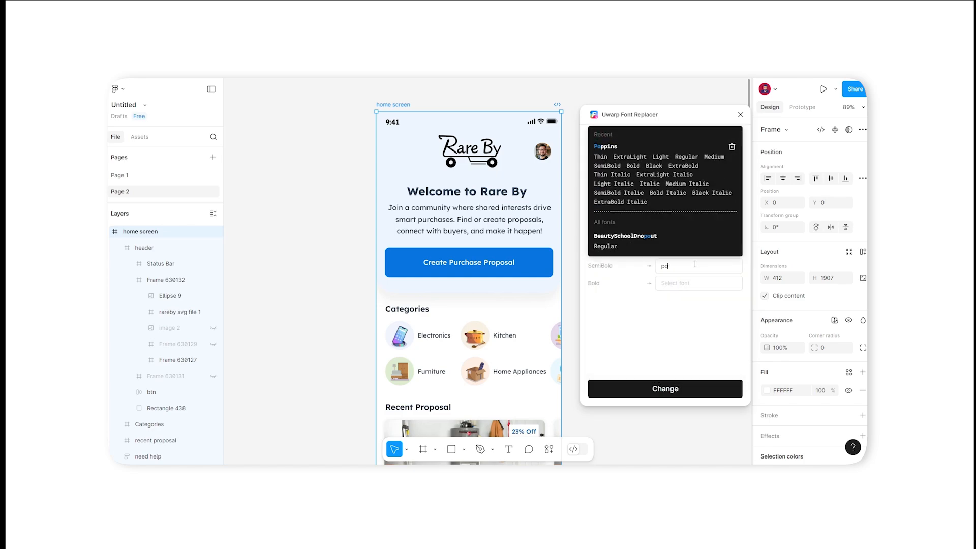
pyautogui.write('pp')
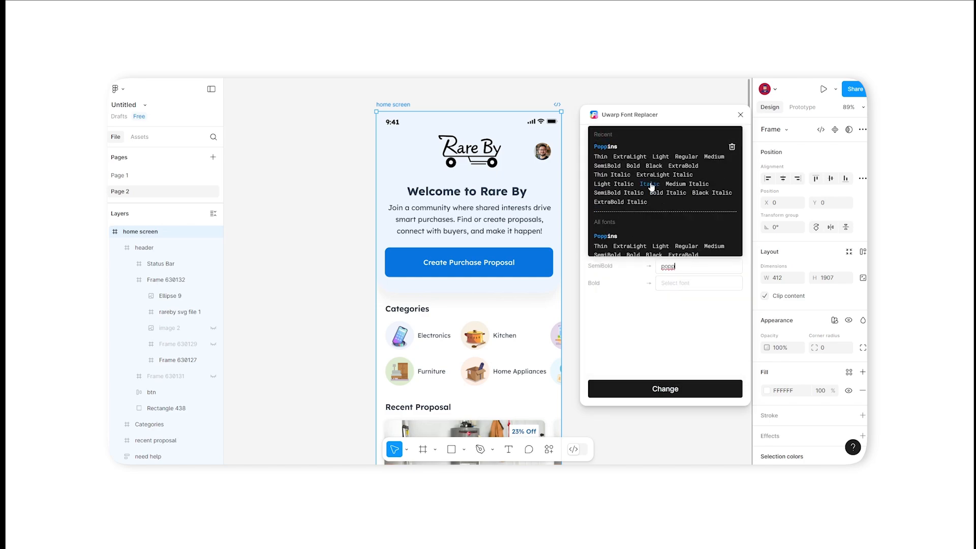
pyautogui.click(607, 165)
pyautogui.click(677, 283)
pyautogui.write('popp')
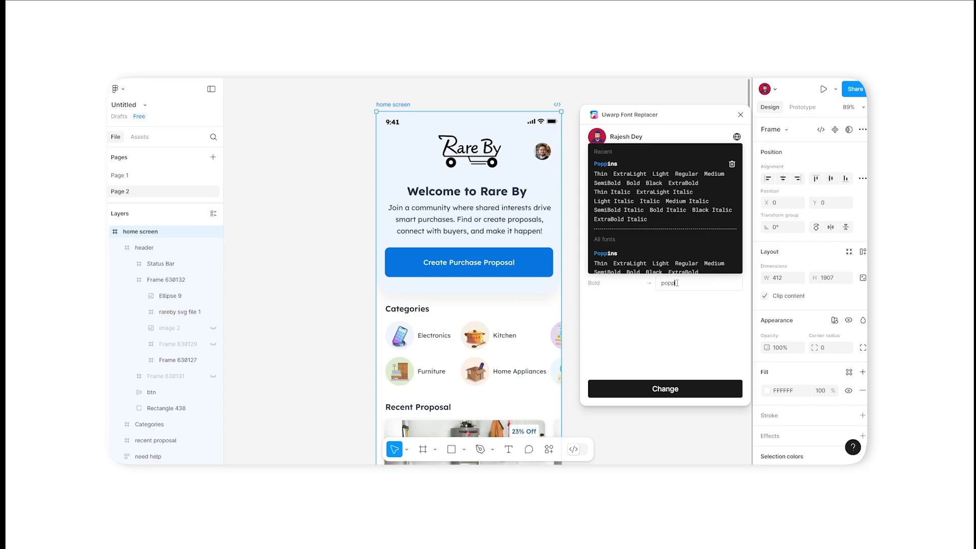
pyautogui.click(633, 183)
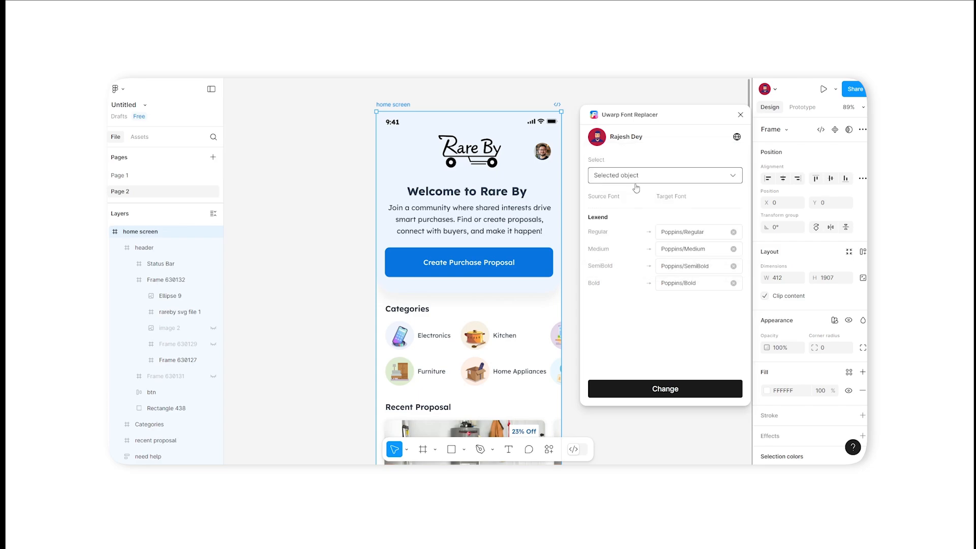
# - Apply the Lexend to Poppins font replacement to the home screen frame
pyautogui.scroll(-1, 440, 196)
pyautogui.scroll(-1, 440, 195)
pyautogui.scroll(-3, 440, 196)
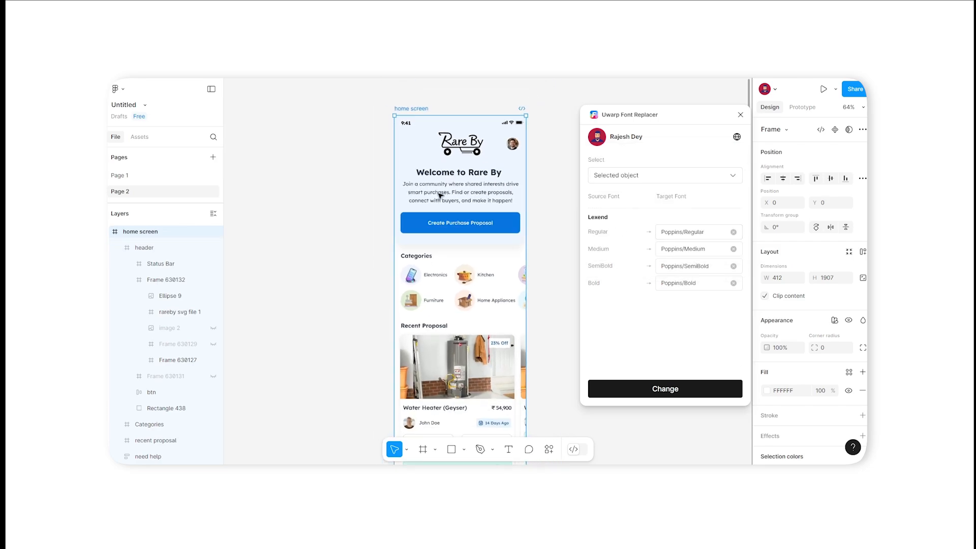
pyautogui.click(666, 395)
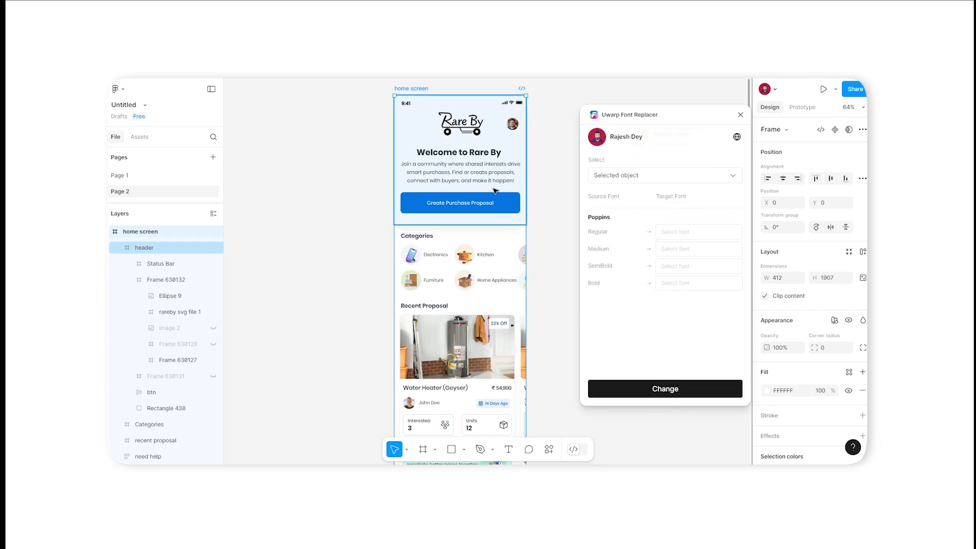
# - Examine the replaced text throughout the home screen, from the header down to Quick Links and back up
pyautogui.scroll(1, 460, 150)
pyautogui.scroll(3, 459, 150)
pyautogui.scroll(-1, 459, 150)
pyautogui.scroll(-2, 443, 229)
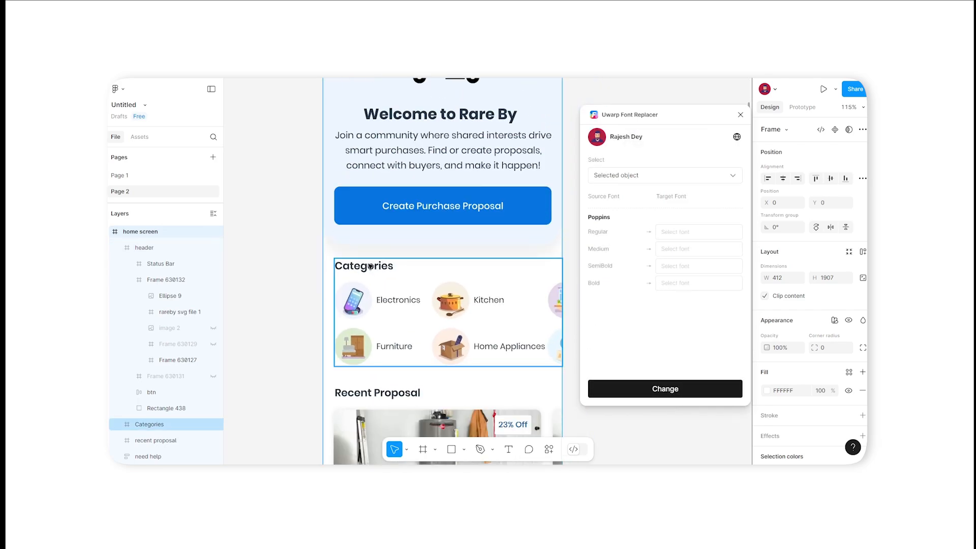
pyautogui.scroll(-5, 367, 270)
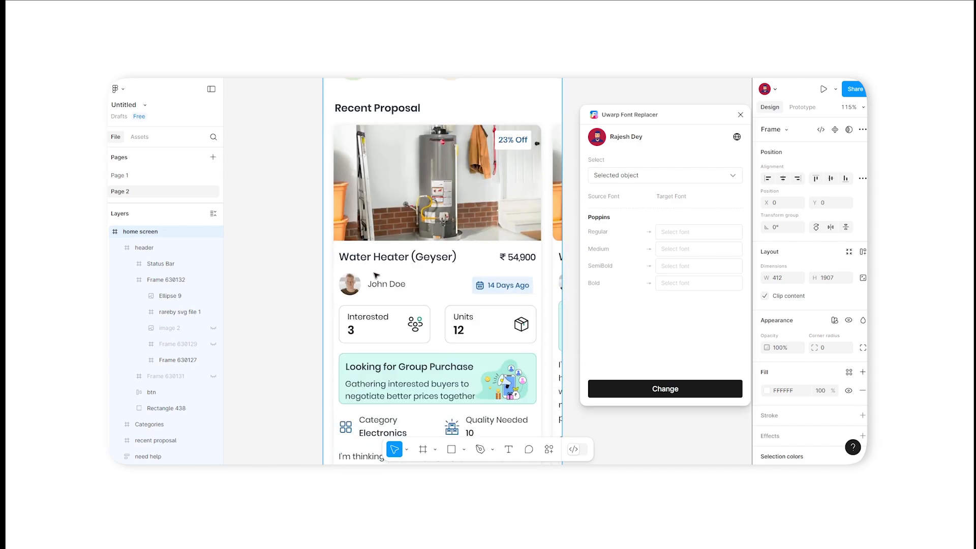
pyautogui.scroll(-4, 356, 285)
pyautogui.click(307, 306)
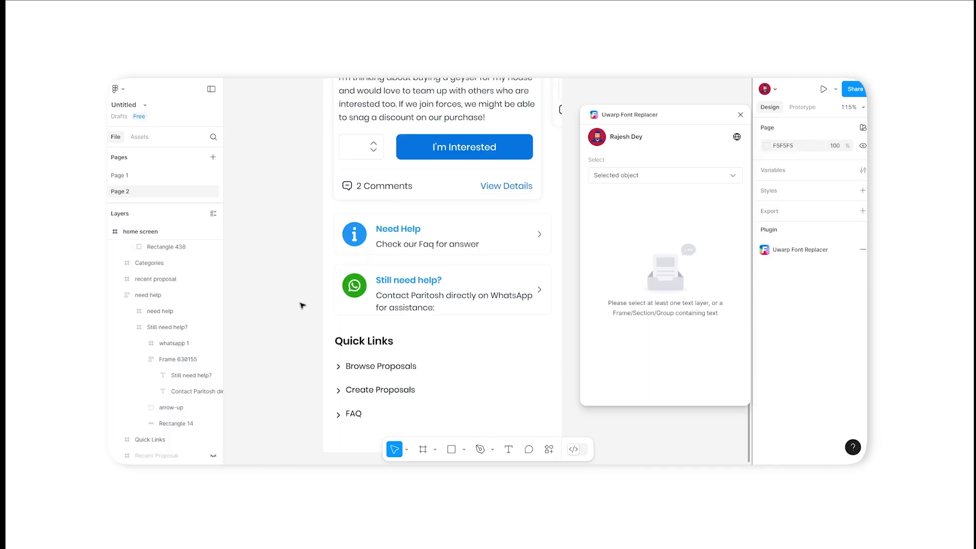
pyautogui.scroll(-1, 303, 305)
pyautogui.scroll(1, 302, 306)
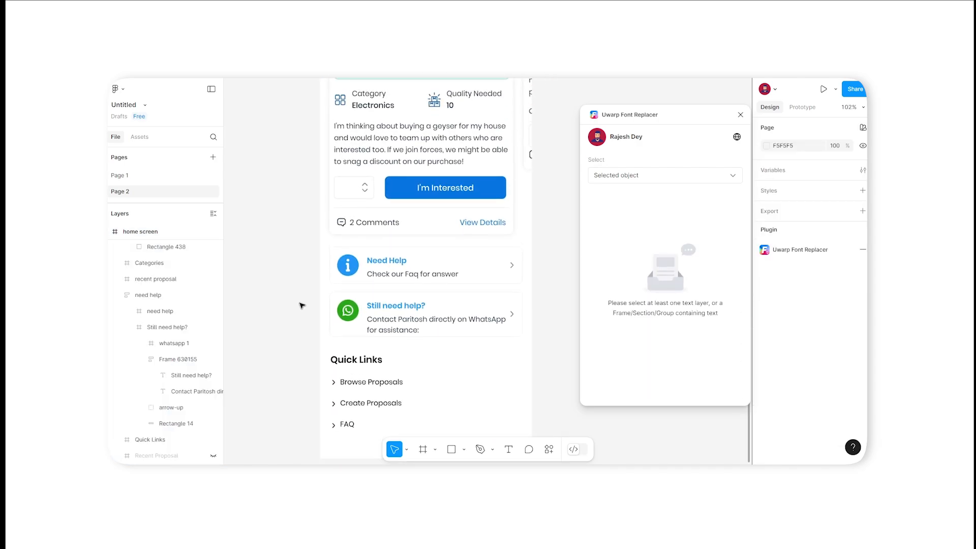
pyautogui.scroll(9, 302, 305)
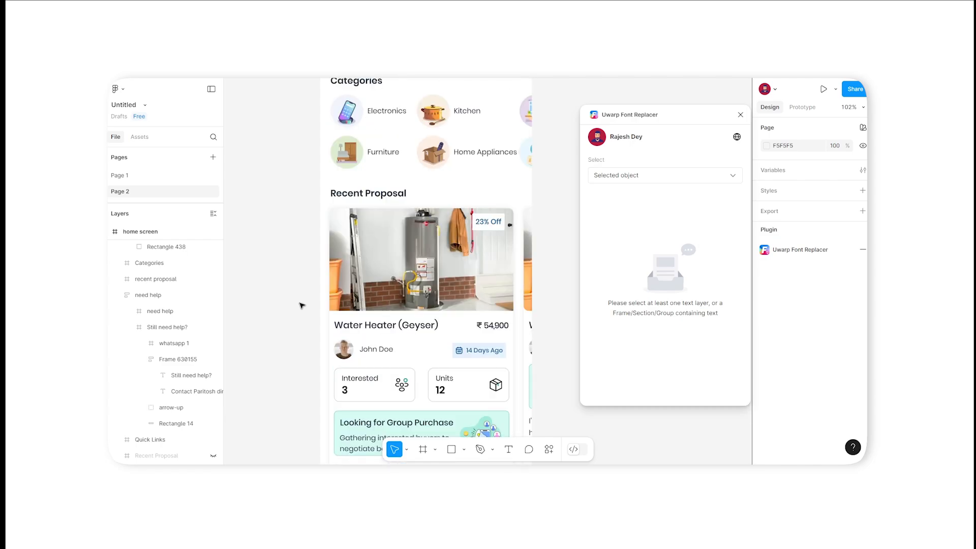
pyautogui.scroll(5, 302, 306)
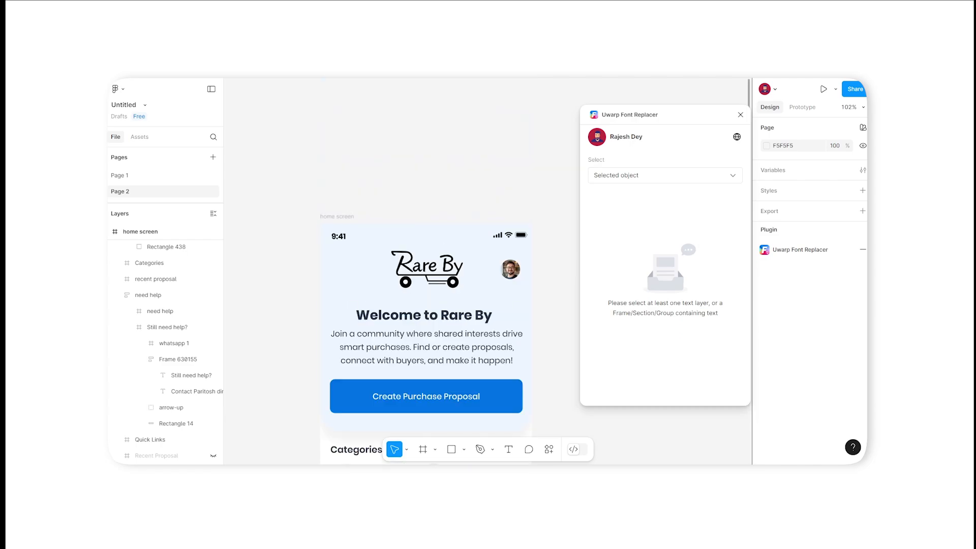
pyautogui.scroll(-1, 426, 330)
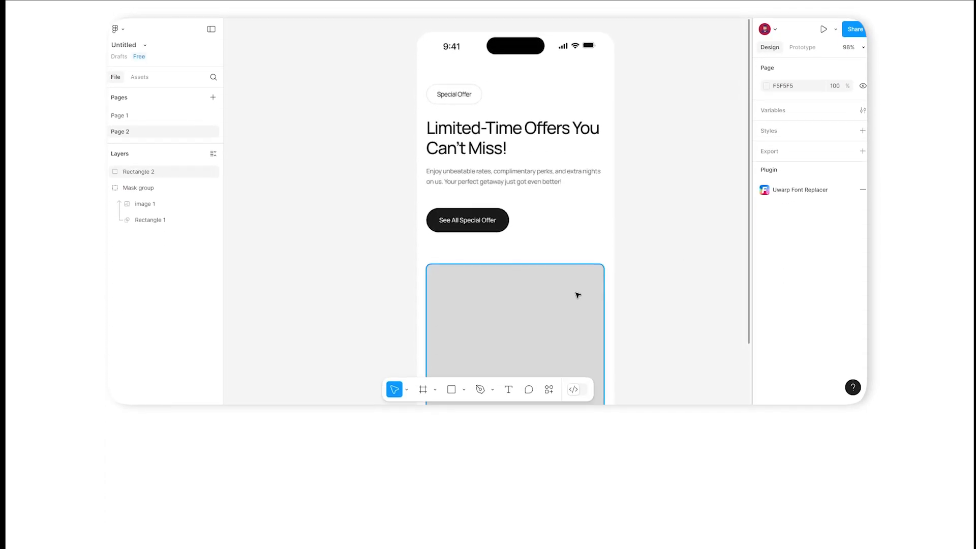
pyautogui.scroll(-2, 519, 141)
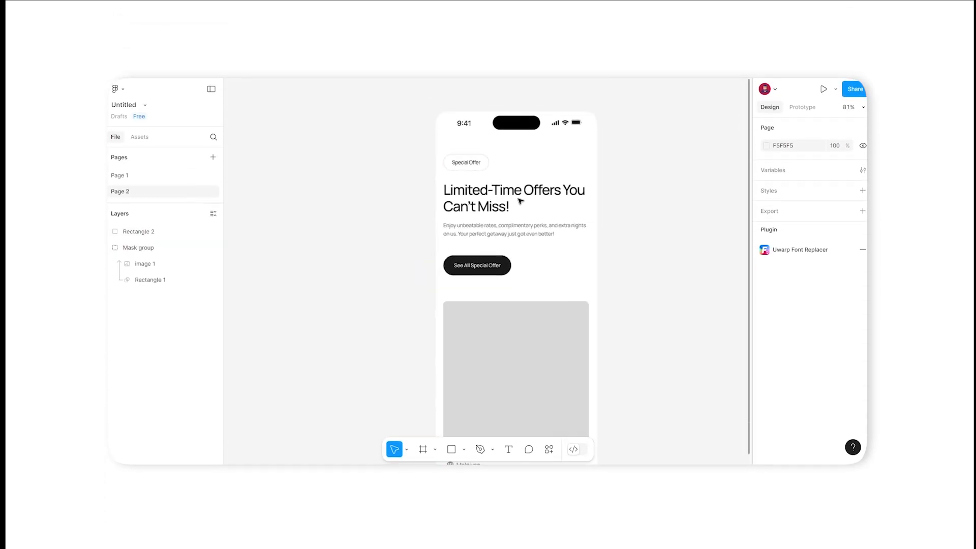
# - Select the grey placeholder rectangle above the Elysian Haven Resort caption and run the Unsplash plugin on it
pyautogui.scroll(-2, 586, 192)
pyautogui.scroll(-1, 585, 251)
pyautogui.click(525, 318)
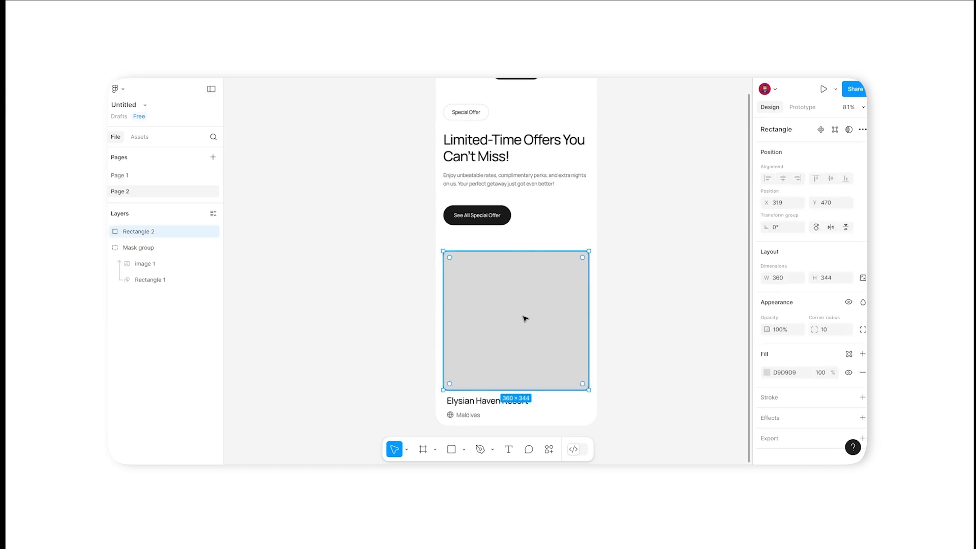
pyautogui.rightClick(526, 318)
pyautogui.moveTo(584, 345)
pyautogui.click(660, 352)
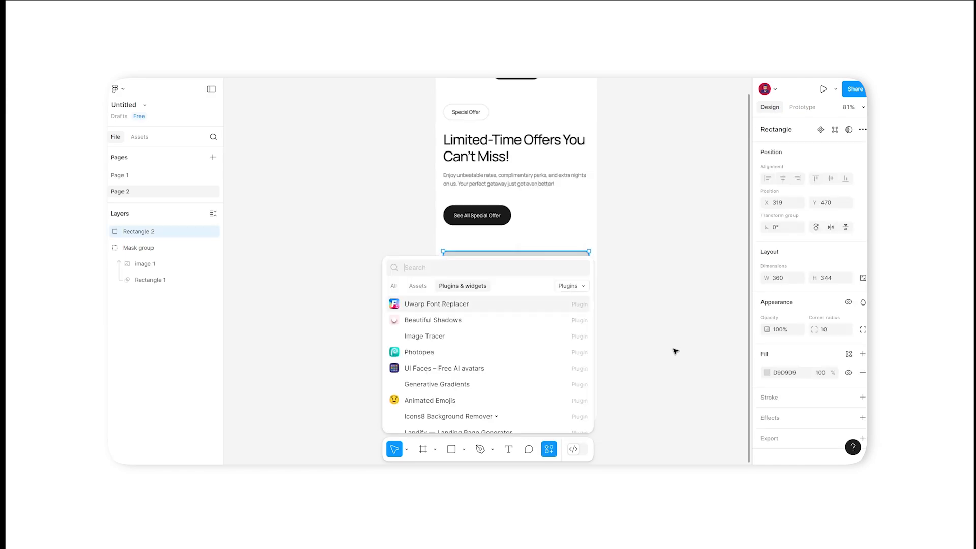
pyautogui.write('unsp')
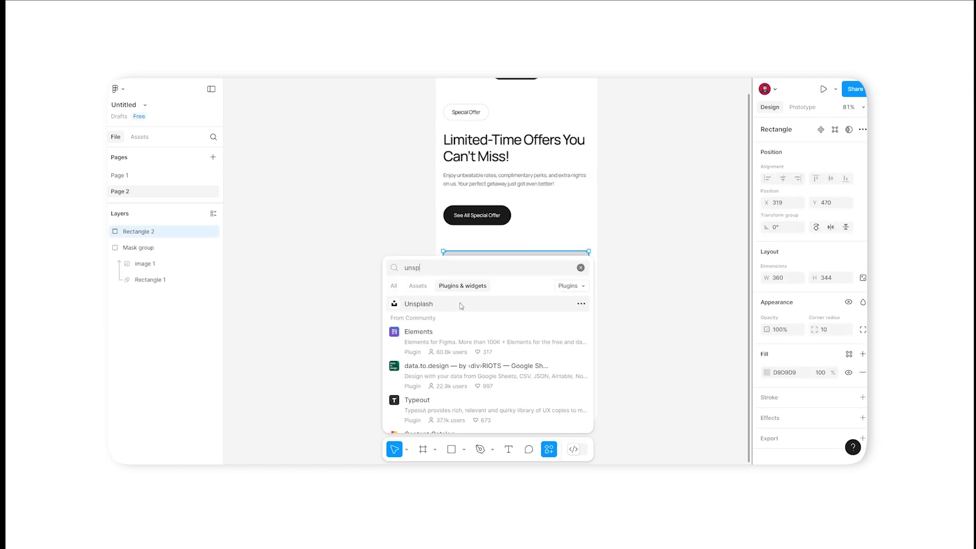
pyautogui.click(461, 306)
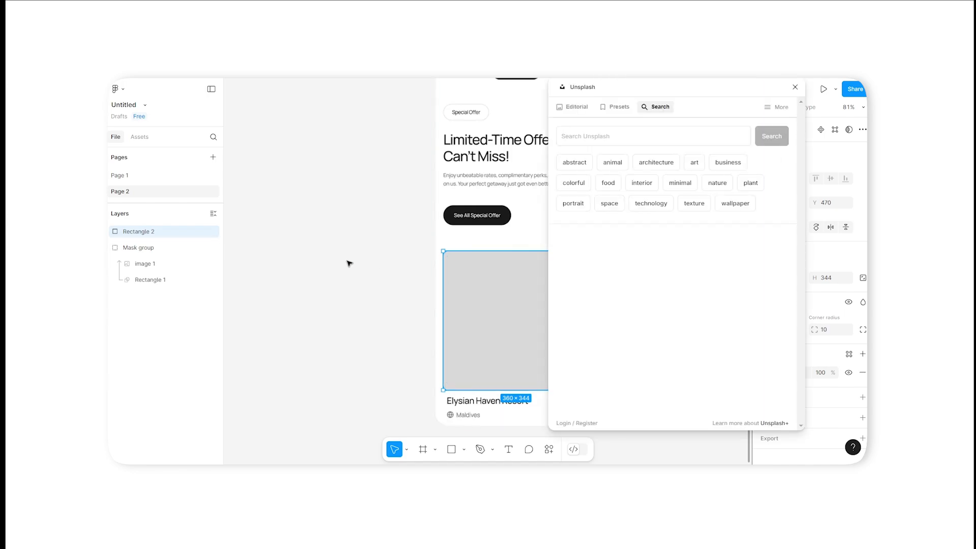
# - Browse the Editorial photo collection in the Unsplash plugin
pyautogui.scroll(-3, 349, 263)
pyautogui.scroll(1, 517, 284)
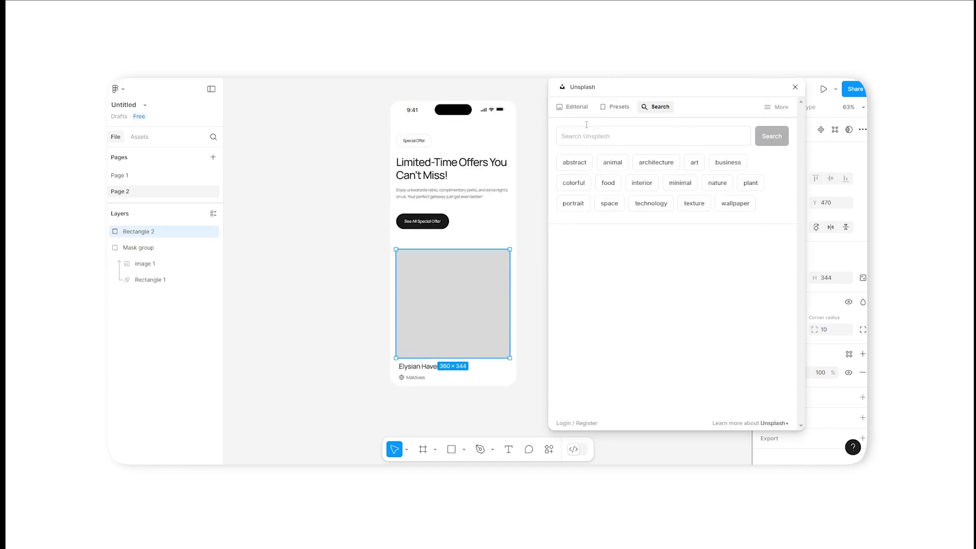
pyautogui.click(574, 107)
pyautogui.scroll(-3, 629, 227)
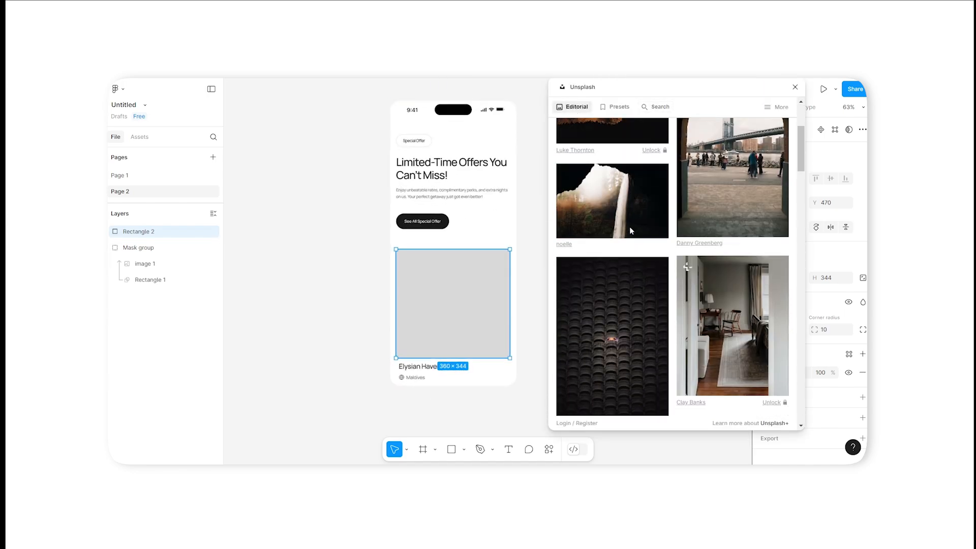
pyautogui.scroll(-5, 631, 230)
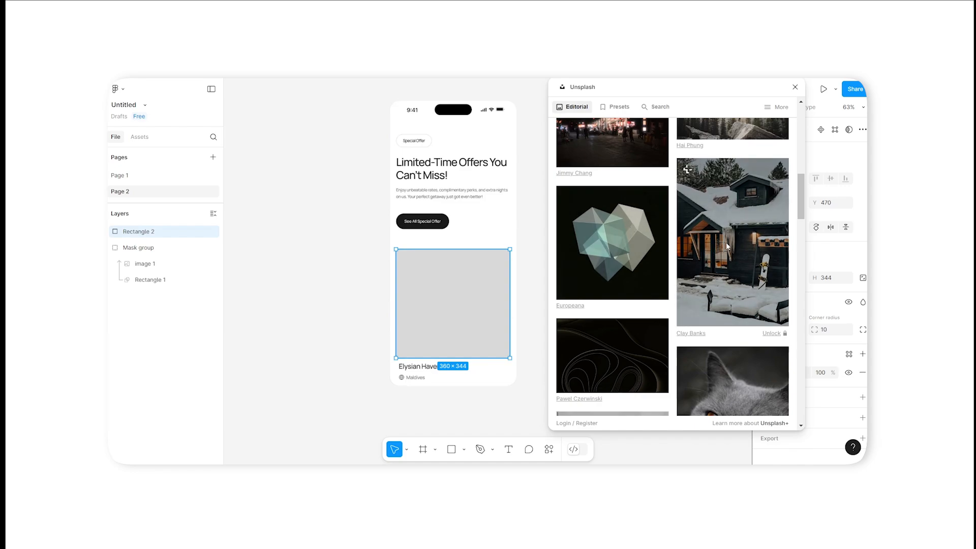
pyautogui.scroll(-4, 727, 243)
pyautogui.scroll(12, 726, 243)
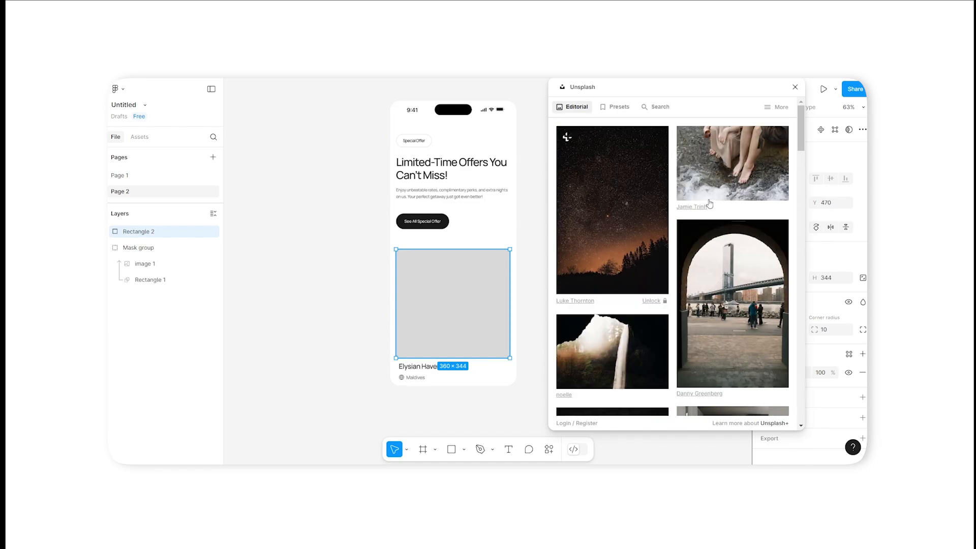
# - Search Unsplash for "hotel" and fill the selected rectangle with the photo of striped loungers beside a pool
pyautogui.click(659, 109)
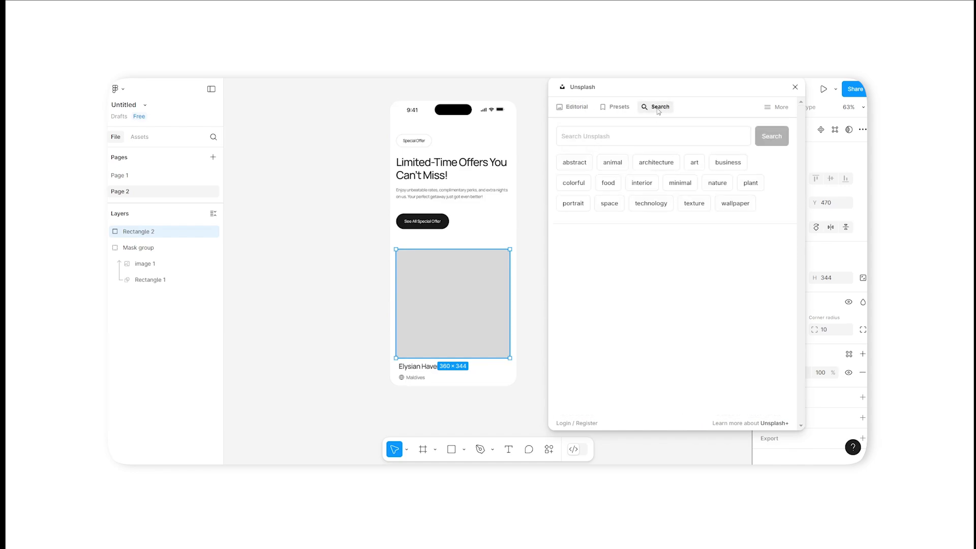
pyautogui.click(634, 137)
pyautogui.write('hotel')
pyautogui.press('Return')
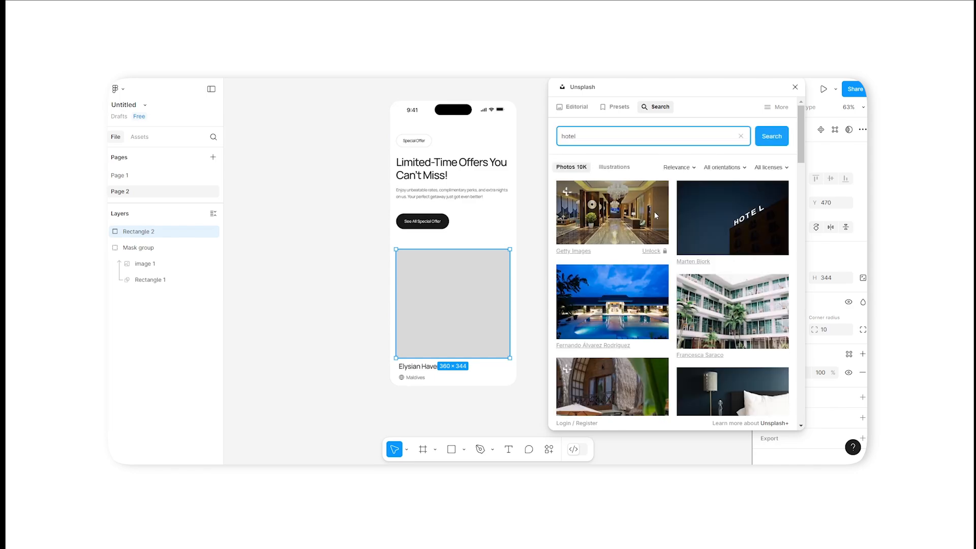
pyautogui.scroll(-3, 655, 211)
pyautogui.scroll(-2, 654, 211)
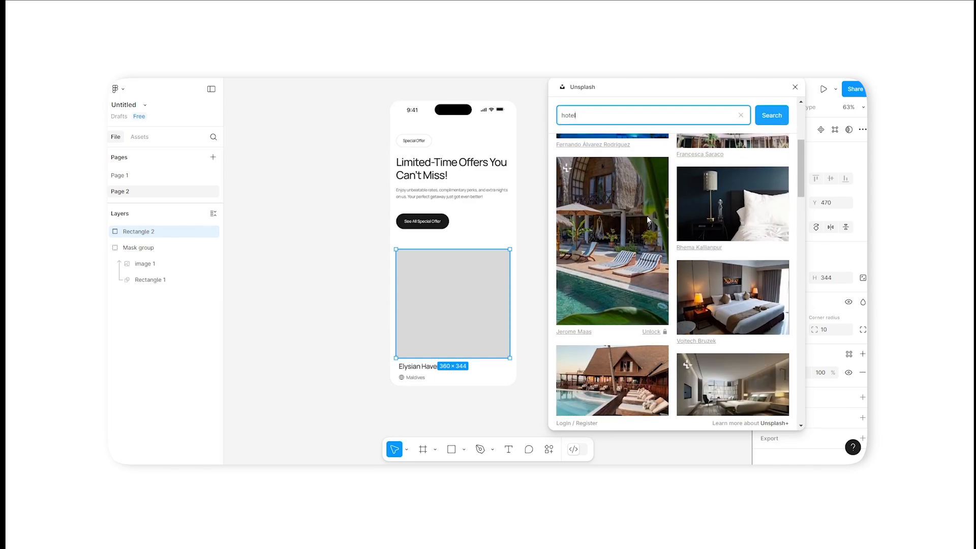
pyautogui.click(648, 220)
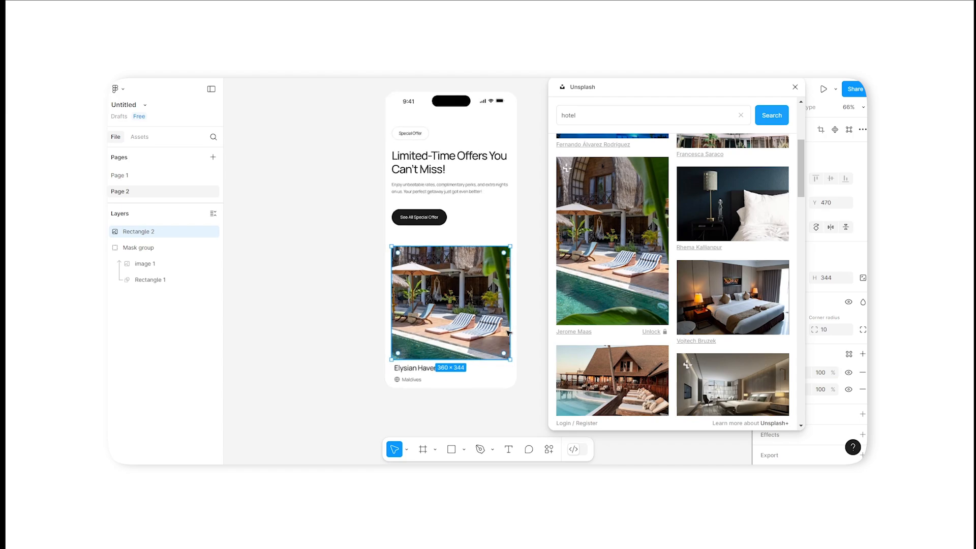
# - Browse the illustrations offered for the hotel search
pyautogui.scroll(2, 508, 332)
pyautogui.scroll(5, 671, 275)
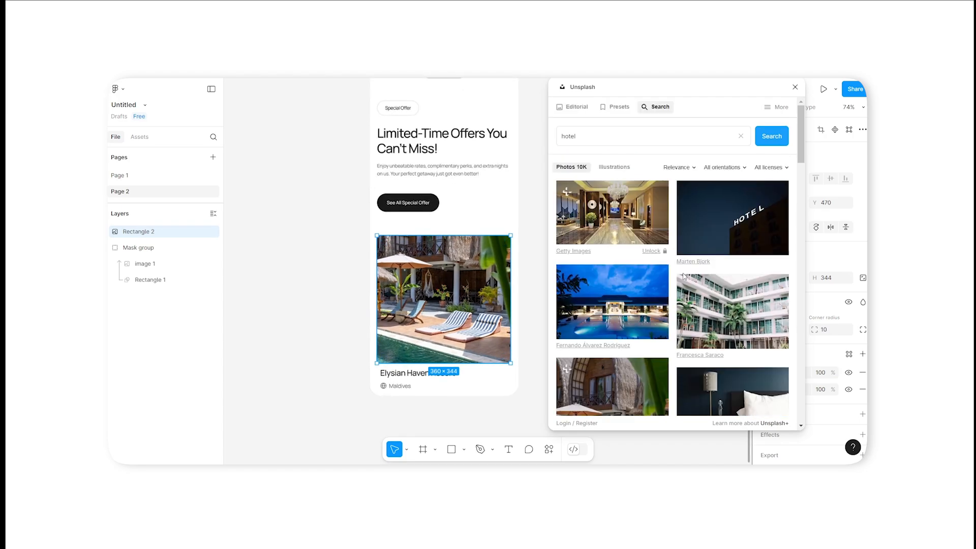
pyautogui.click(620, 167)
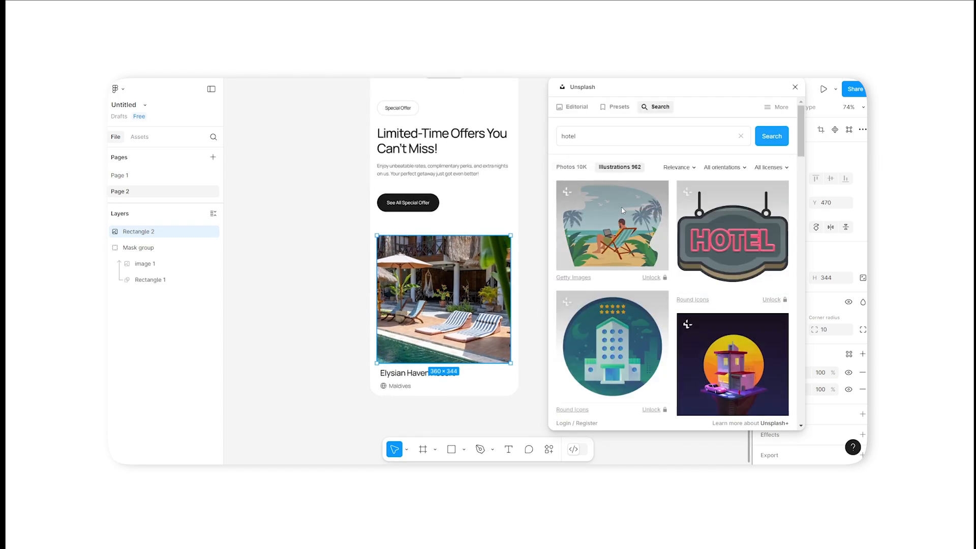
pyautogui.scroll(-10, 621, 206)
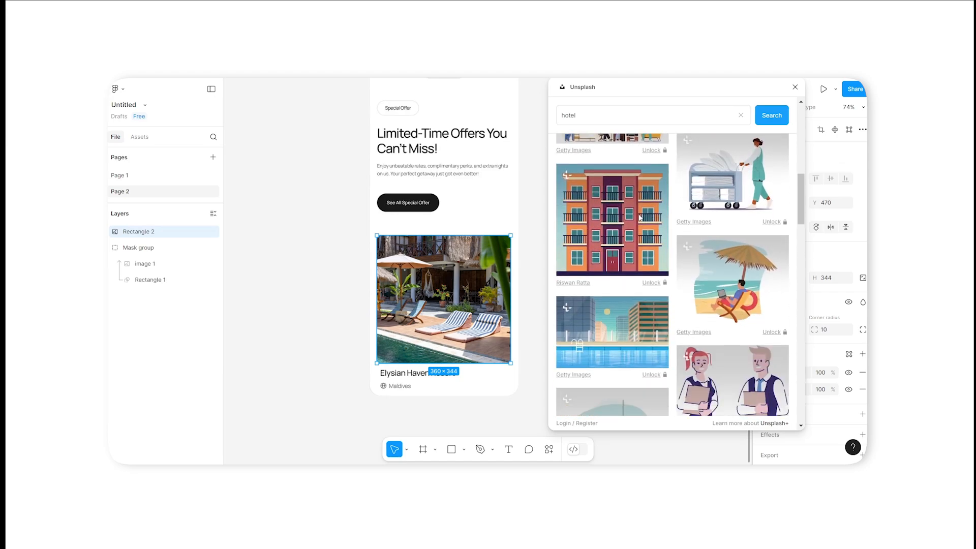
pyautogui.scroll(10, 640, 218)
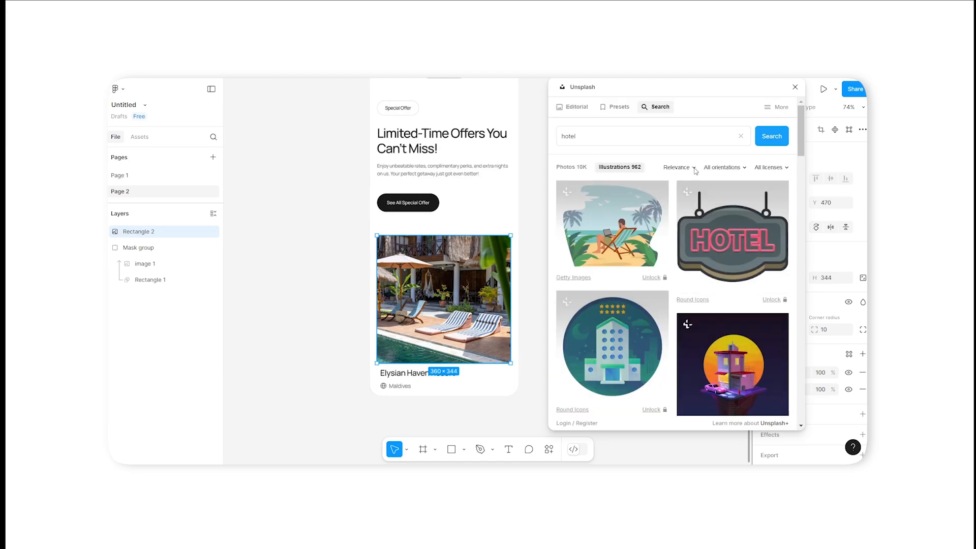
# - Examine the orientation and license filter options of the search and the plugin's preset image categories
pyautogui.click(732, 167)
pyautogui.click(732, 169)
pyautogui.click(770, 168)
pyautogui.click(773, 170)
pyautogui.click(615, 108)
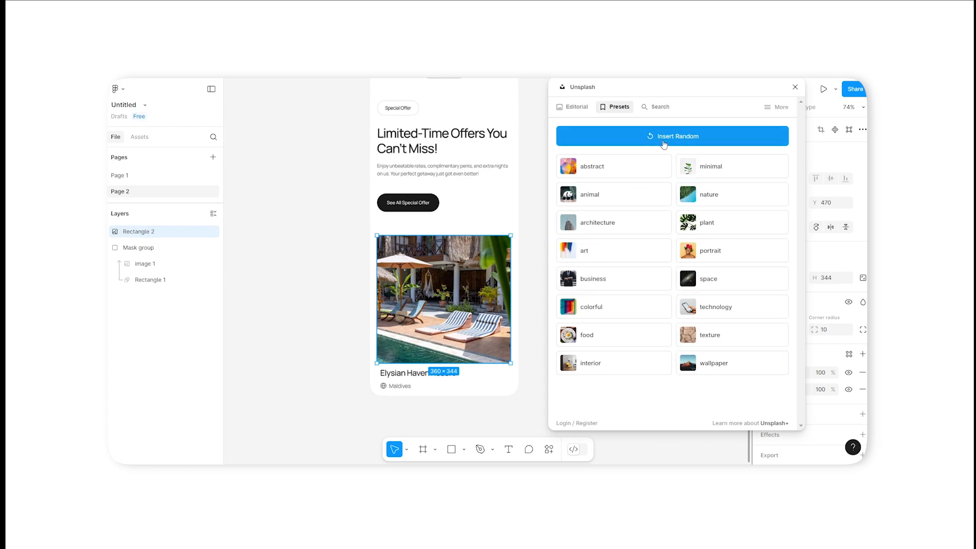
pyautogui.click(656, 107)
# - Close the Unsplash plugin and deselect the image on the Special Offer screen
pyautogui.click(795, 87)
pyautogui.scroll(-1, 613, 187)
pyautogui.scroll(1, 603, 209)
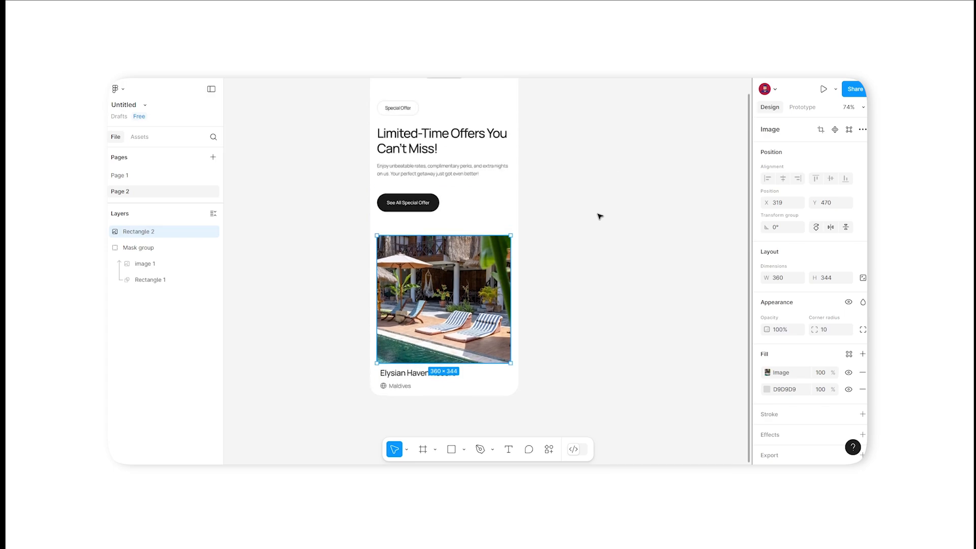
pyautogui.click(589, 264)
pyautogui.scroll(2, 590, 264)
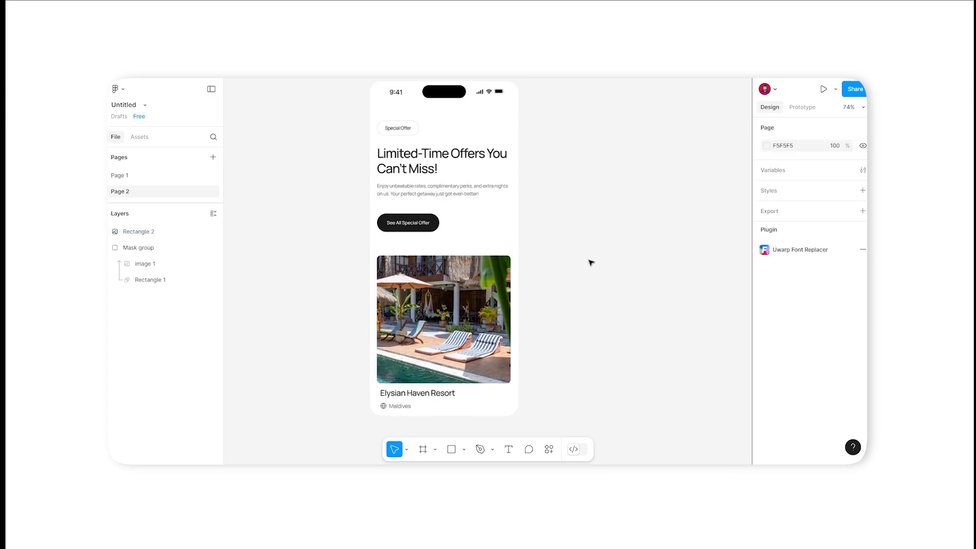